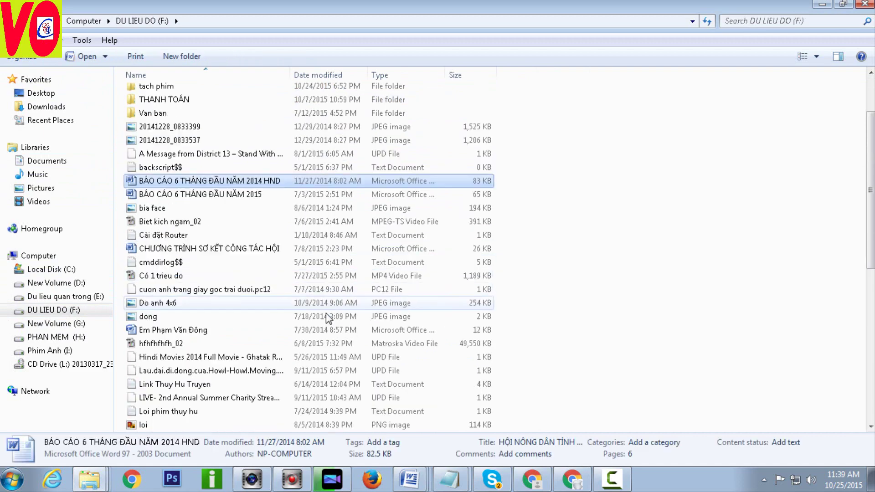
# Look through drives F:, G:, H: and I: for the CyberLink AudioDirector installer archive
pyautogui.scroll(10, 337, 371)
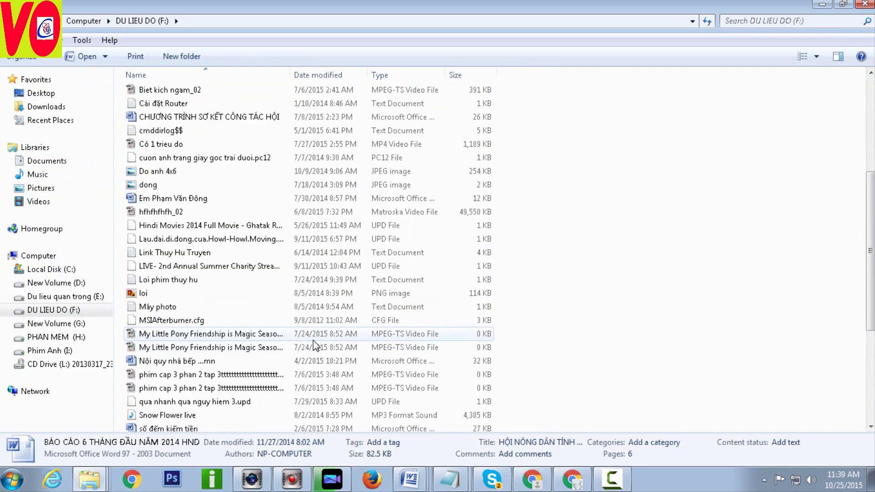
pyautogui.click(67, 325)
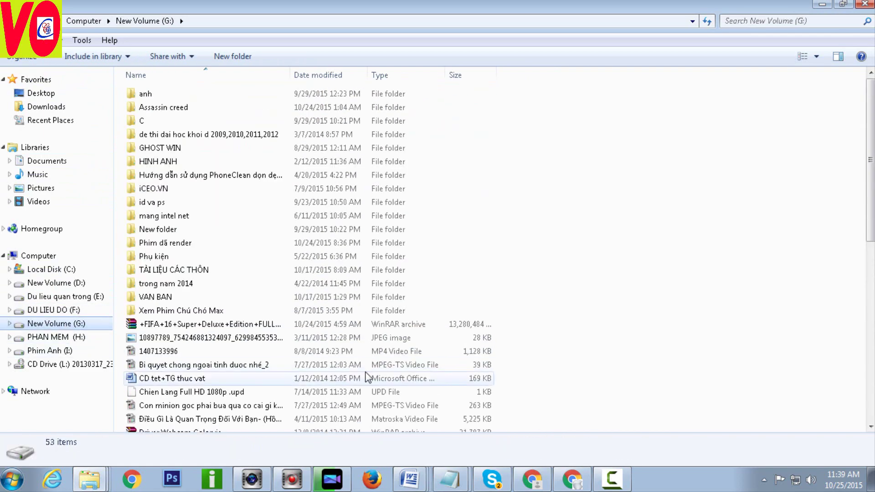
pyautogui.click(168, 378)
pyautogui.scroll(-9, 116, 352)
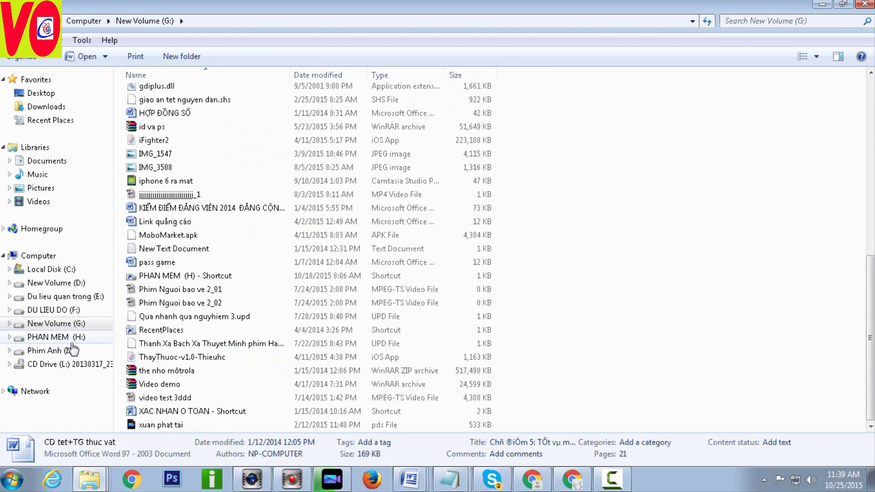
pyautogui.click(50, 350)
pyautogui.click(54, 336)
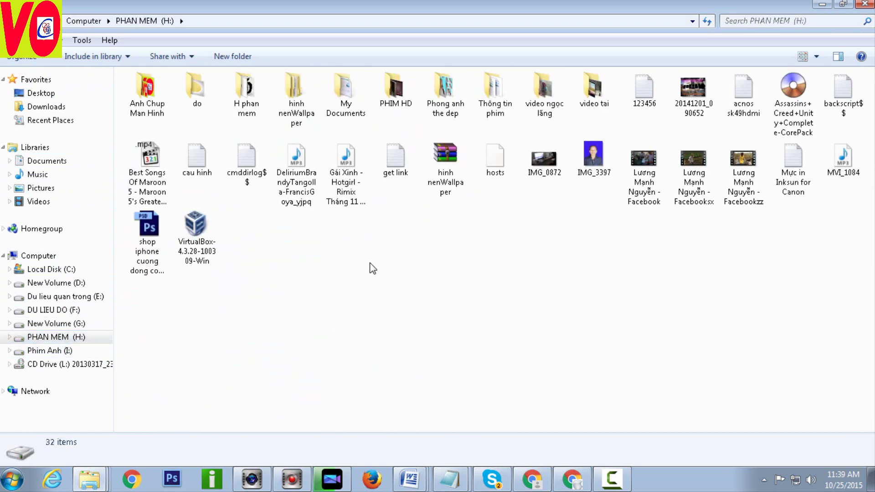
pyautogui.click(69, 351)
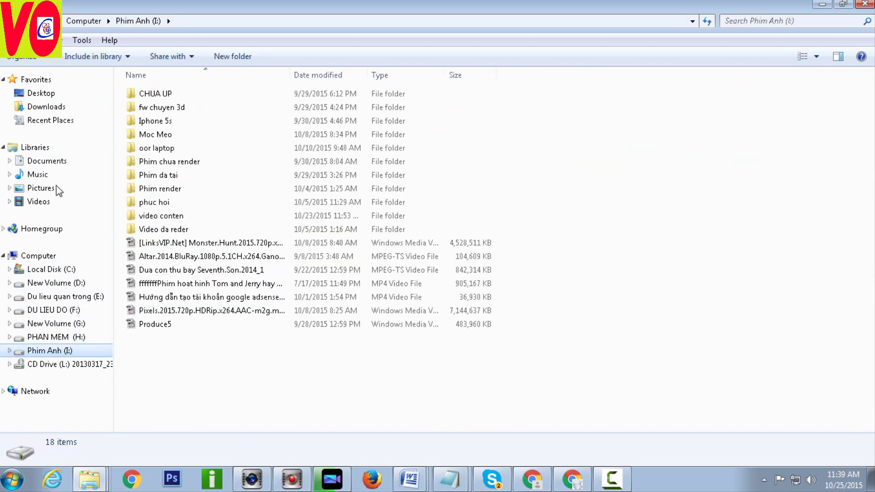
# Find the SinhvienIT.Net CyberLink-AudioDirector-Ultra archive in the Downloads folder and widen the Name column to show more of its name
pyautogui.click(50, 107)
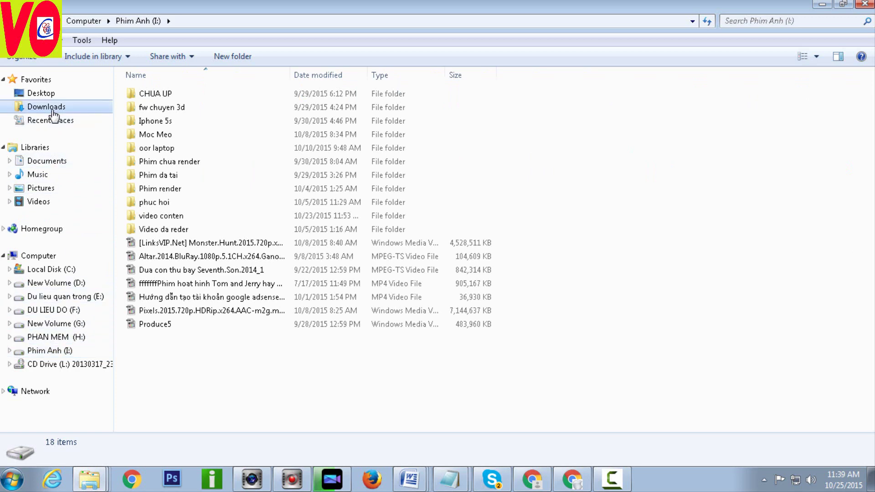
pyautogui.scroll(-15, 406, 389)
pyautogui.scroll(-3, 410, 394)
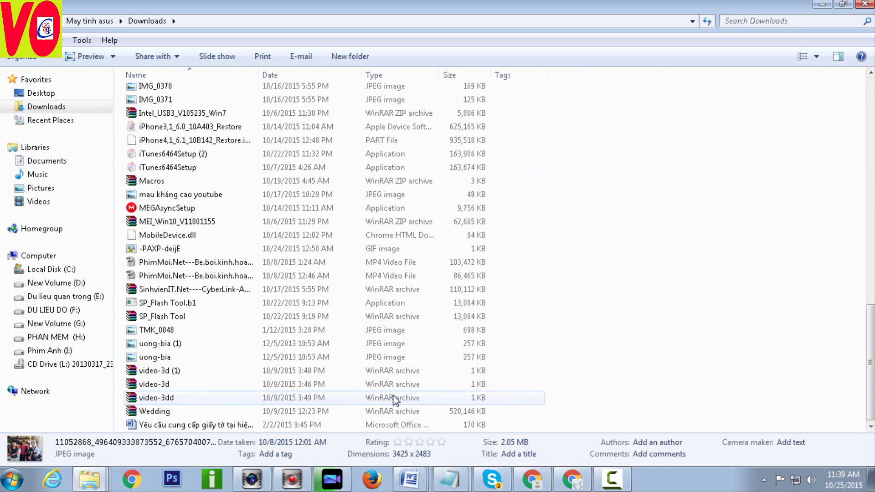
pyautogui.scroll(1, 424, 388)
pyautogui.click(236, 321)
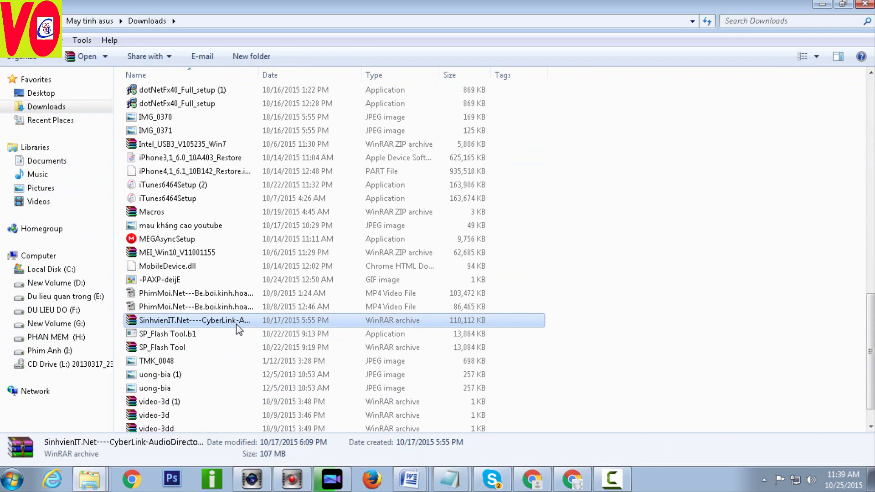
pyautogui.moveTo(257, 75); pyautogui.dragTo(318, 209)
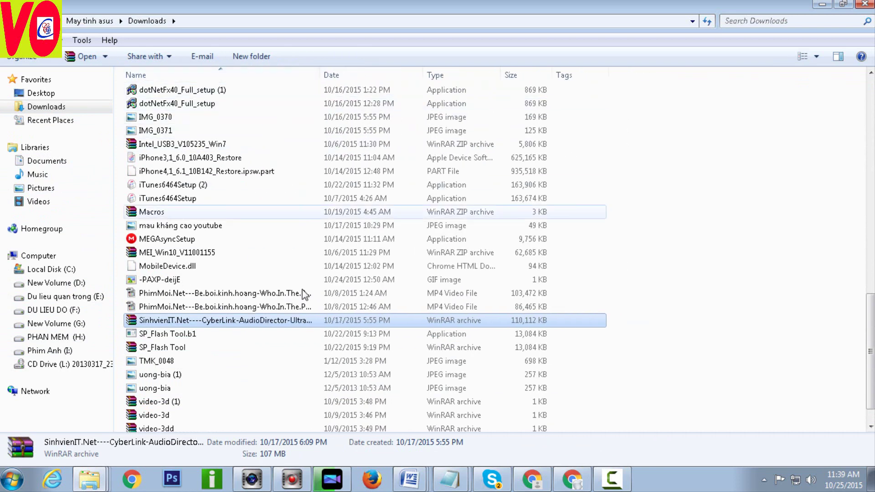
# Try to extract the AudioDirector archive in Downloads into its own folder and check the extracted folder
pyautogui.rightClick(274, 322)
pyautogui.click(346, 84)
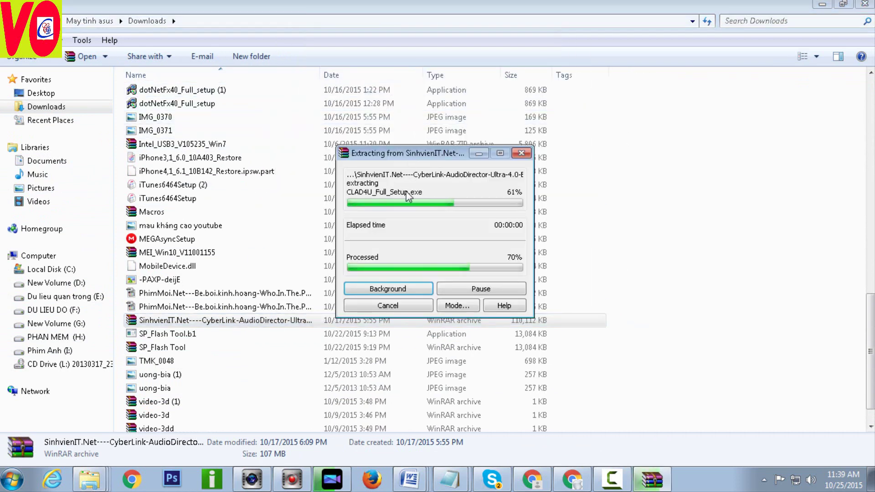
pyautogui.click(354, 293)
pyautogui.scroll(10, 350, 349)
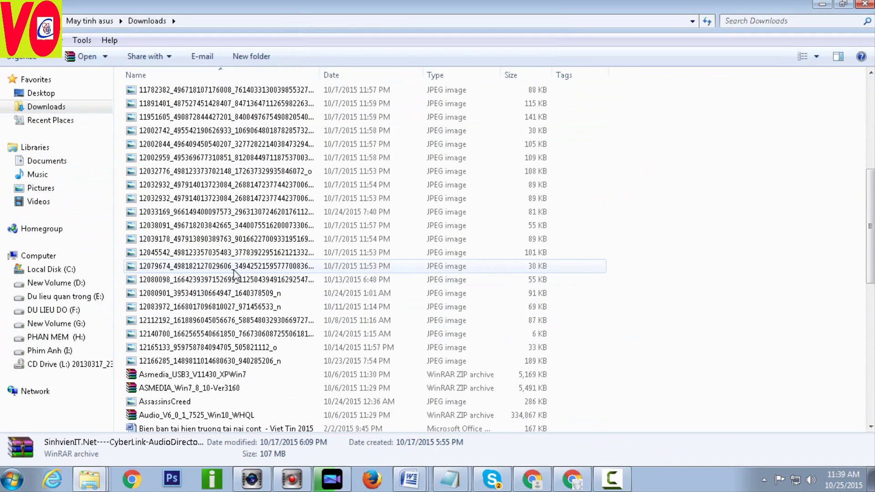
pyautogui.doubleClick(215, 163)
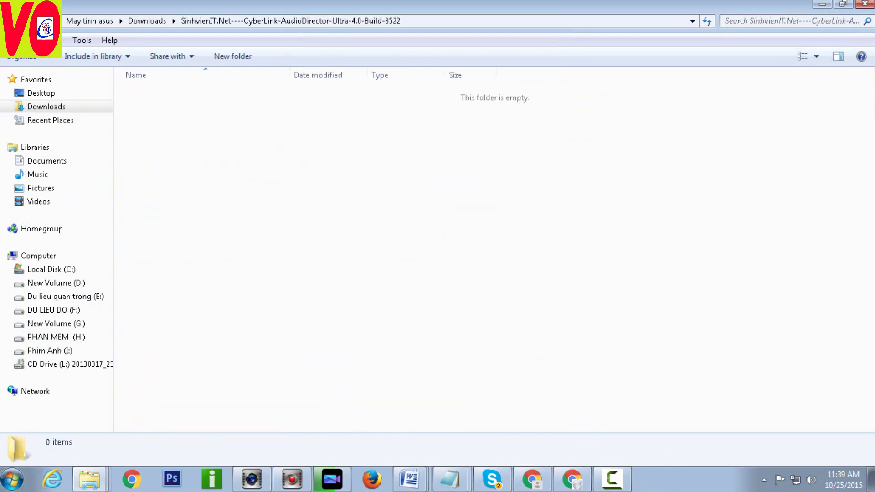
pyautogui.click(12, 21)
# Try again to extract the Downloads copy of the archive to the SinhvienIT.Net----CyberLink-AudioDirector-Ultra-4.0-Build-3522 folder
pyautogui.scroll(-7, 179, 275)
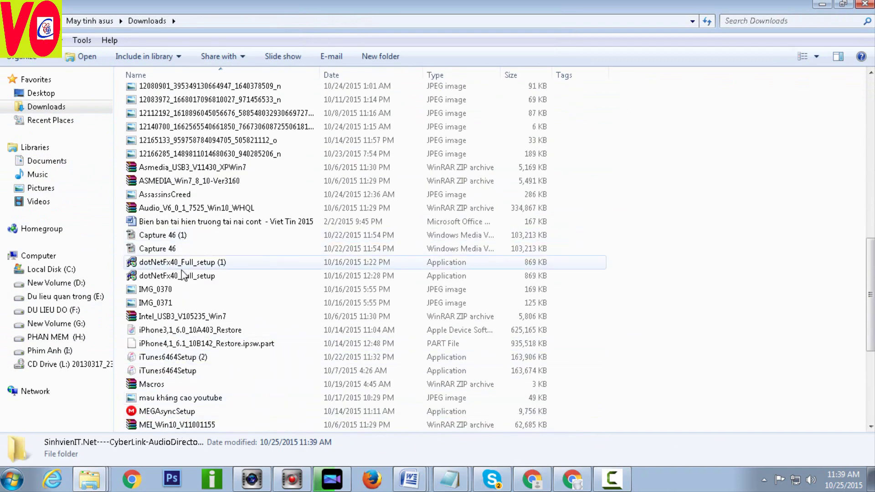
pyautogui.scroll(-5, 182, 283)
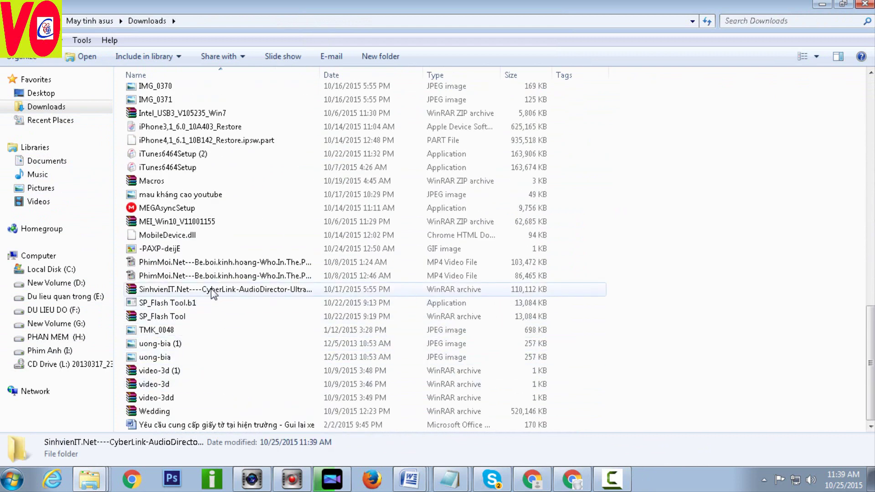
pyautogui.rightClick(212, 290)
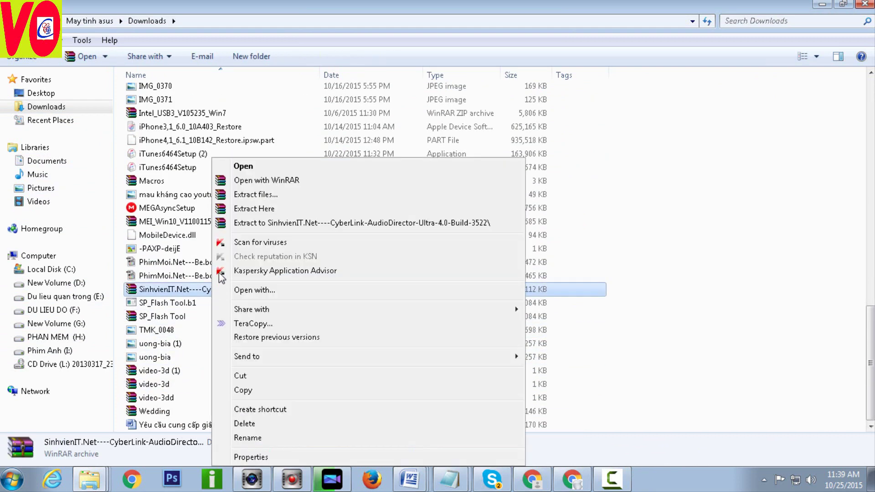
pyautogui.click(246, 222)
pyautogui.click(348, 299)
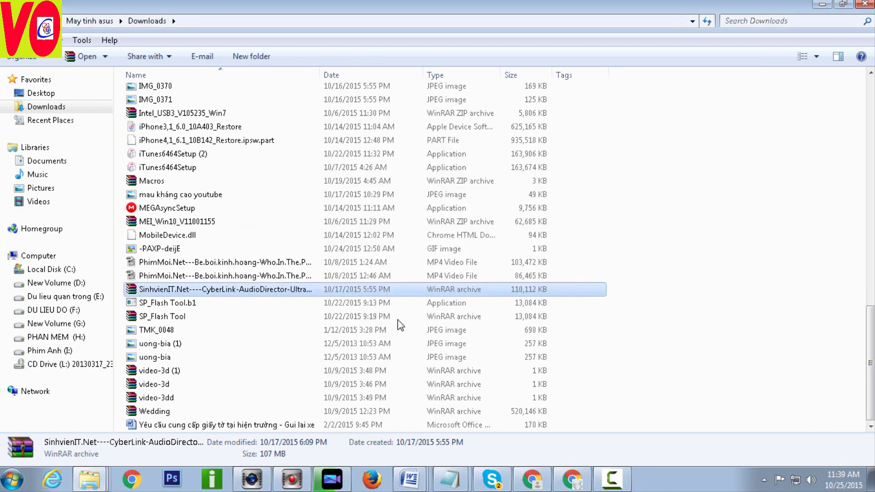
pyautogui.click(613, 478)
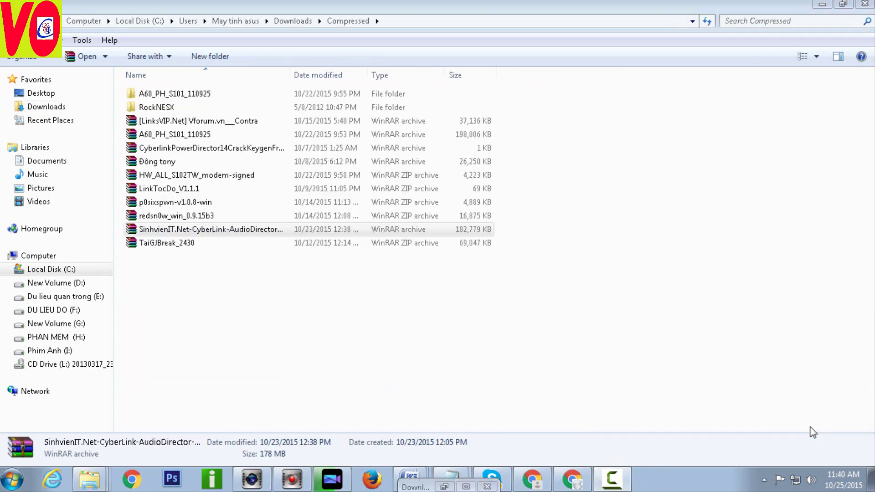
# Extract the AudioDirector archive in the Compressed folder to its own SinhvienIT.Net-named folder and launch CLAD4U_Full_Setup from it
pyautogui.rightClick(201, 225)
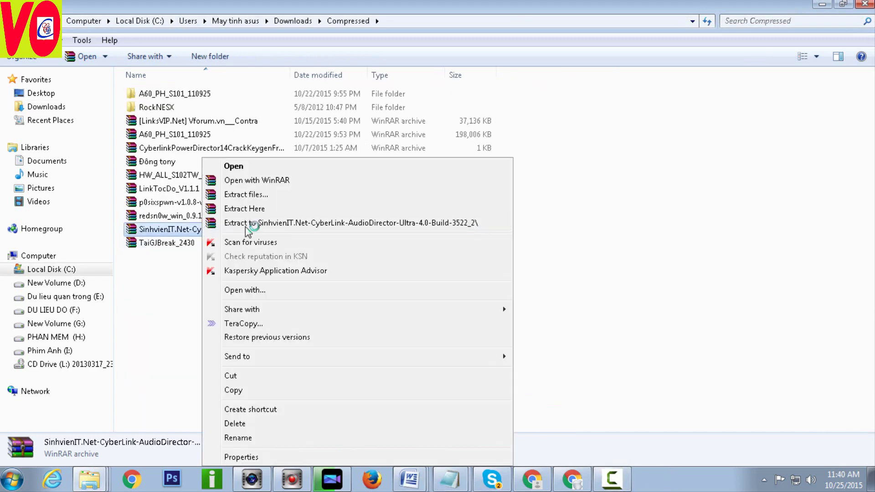
pyautogui.click(245, 223)
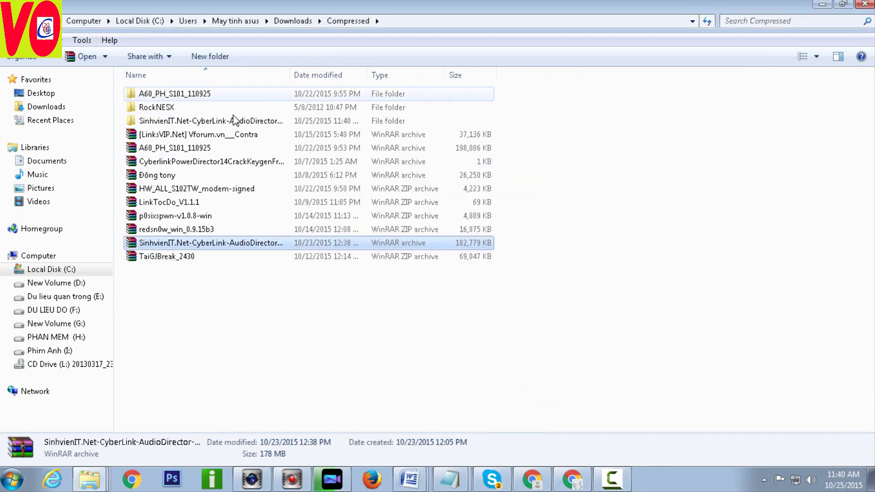
pyautogui.doubleClick(230, 121)
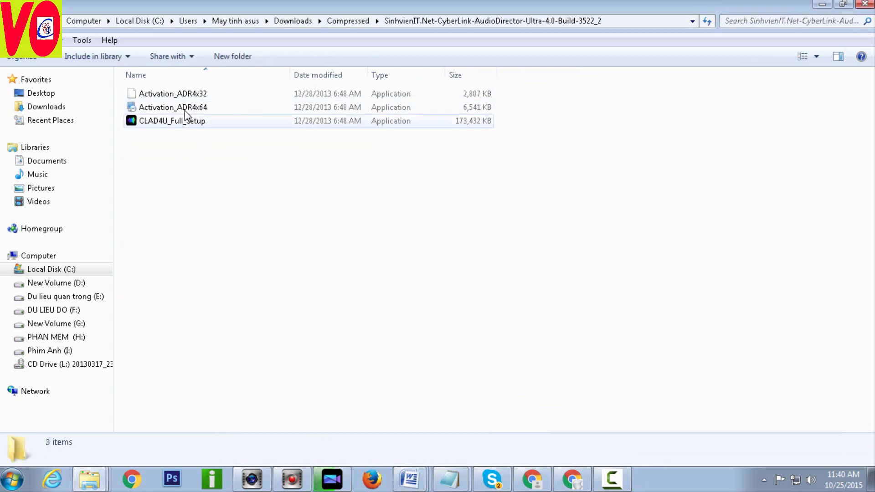
pyautogui.doubleClick(187, 122)
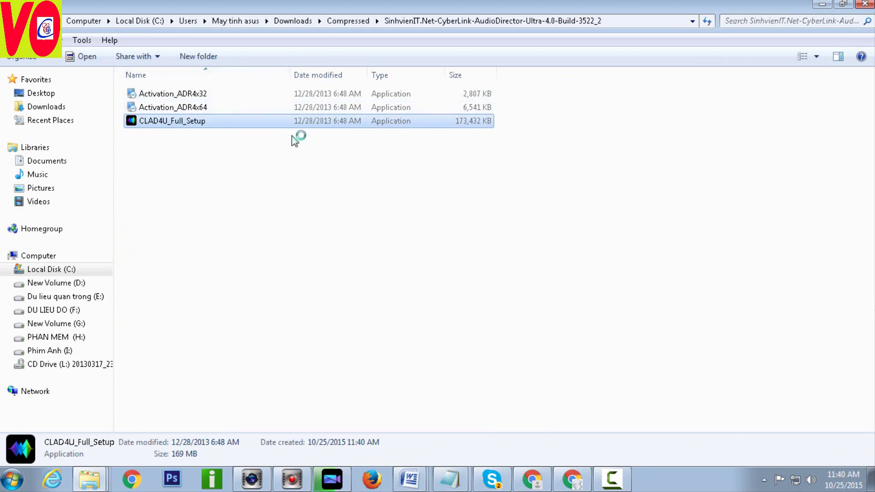
# Return to the Compressed folder and rename the AudioDirector archive to CyberLink-AudioDirector-Ultra-4.0-Build-3522_2
pyautogui.press('BackSpace')
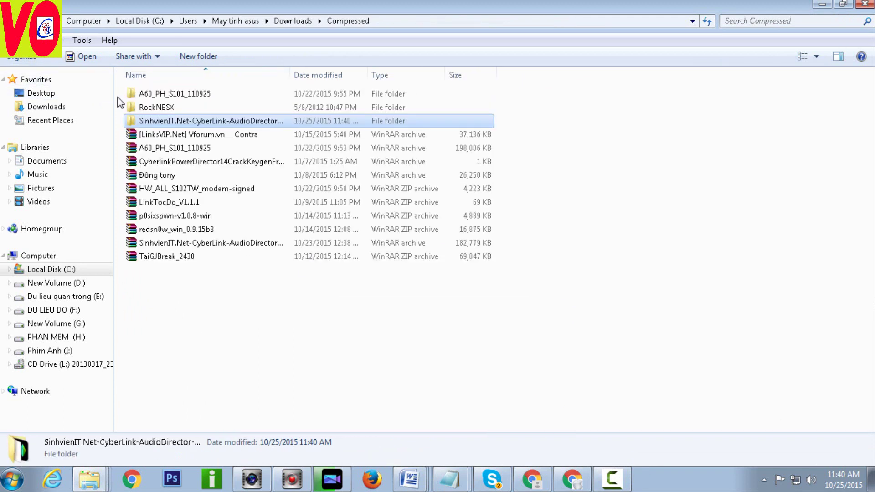
pyautogui.click(225, 243)
pyautogui.click(221, 242)
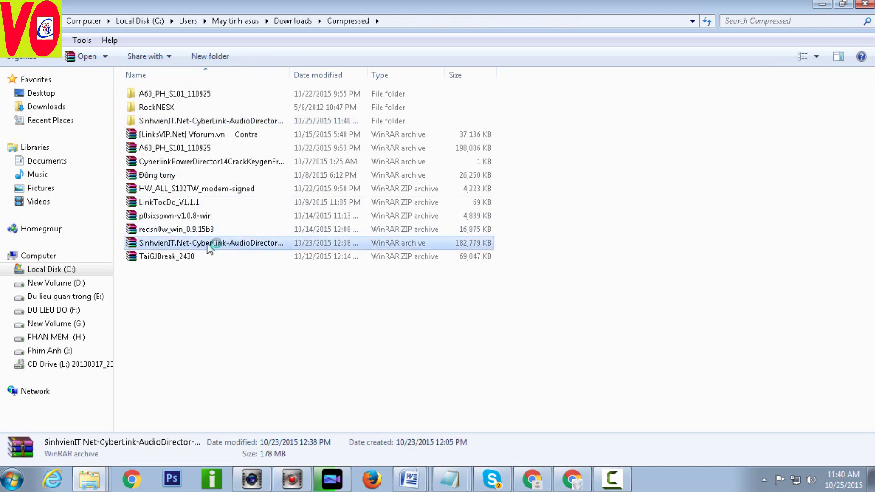
pyautogui.moveTo(196, 243); pyautogui.dragTo(138, 244)
pyautogui.press('Delete')
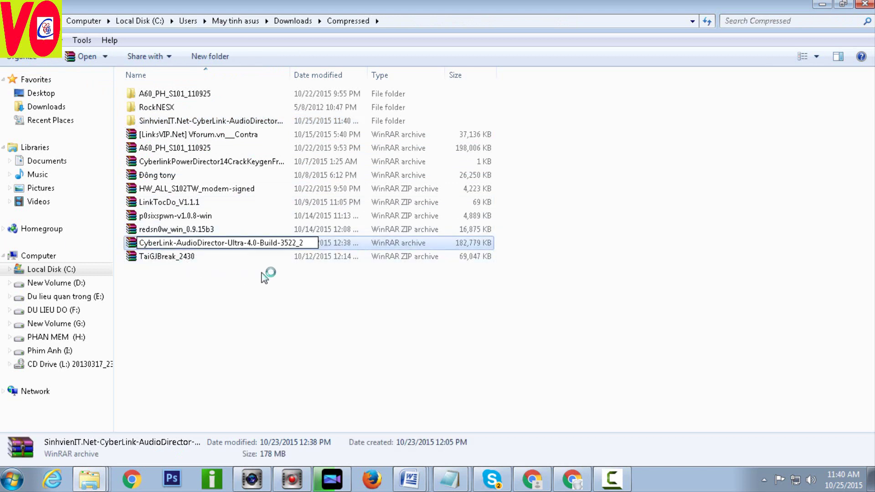
pyautogui.press('Return')
pyautogui.click(611, 478)
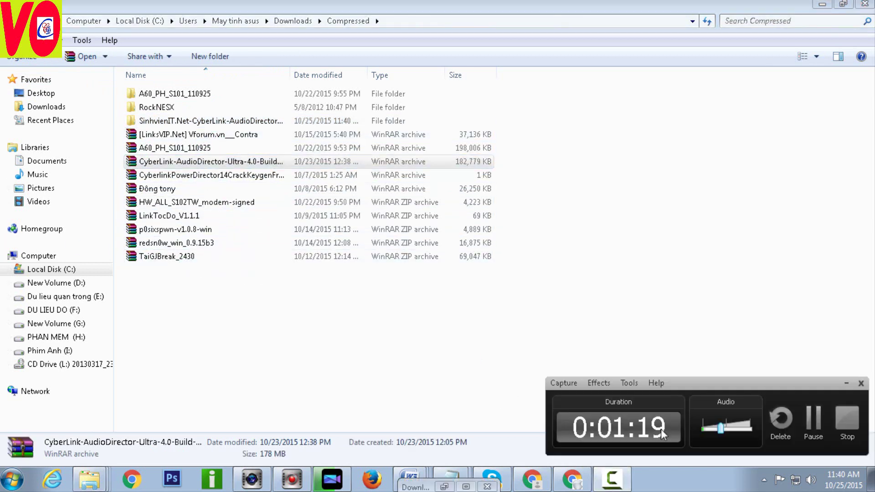
pyautogui.click(814, 421)
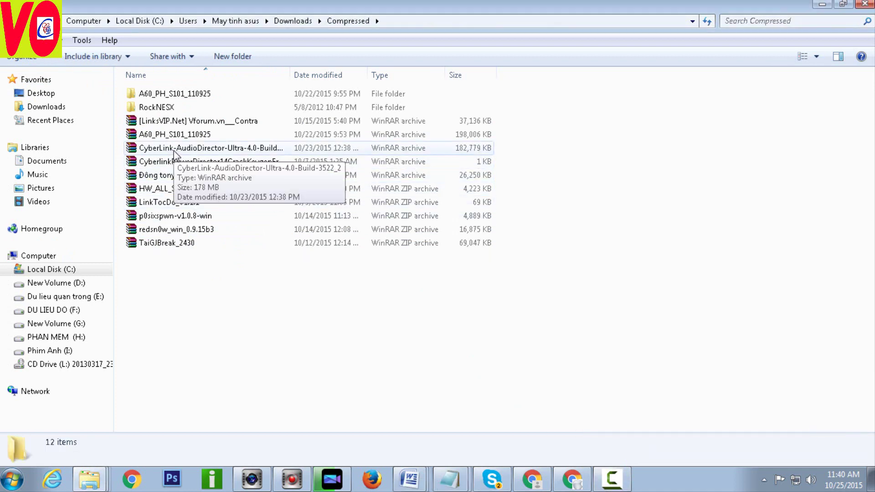
# Extract the renamed CyberLink-AudioDirector archive to a folder of the same name and launch CLAD4U_Full_Setup from it
pyautogui.rightClick(174, 151)
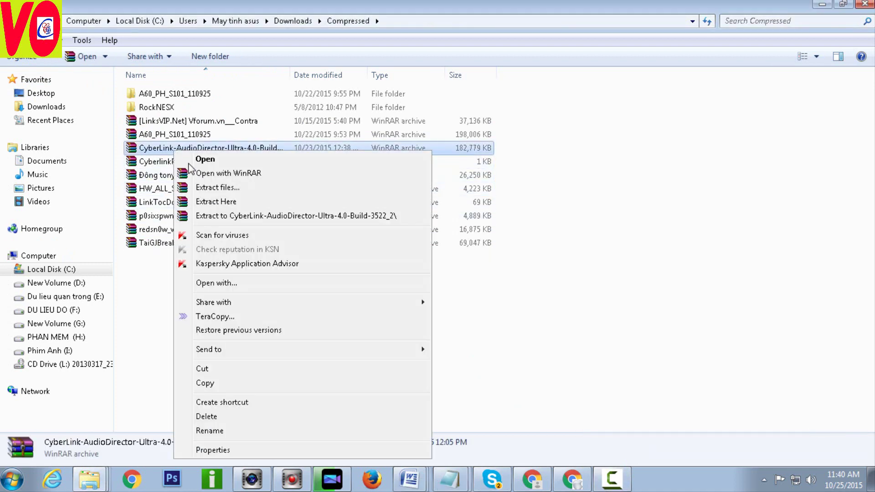
pyautogui.click(219, 214)
pyautogui.doubleClick(179, 109)
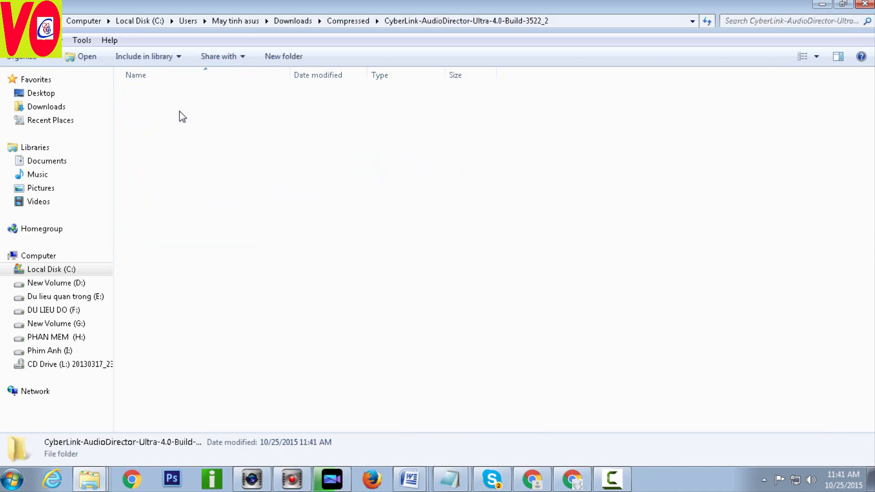
pyautogui.click(171, 124)
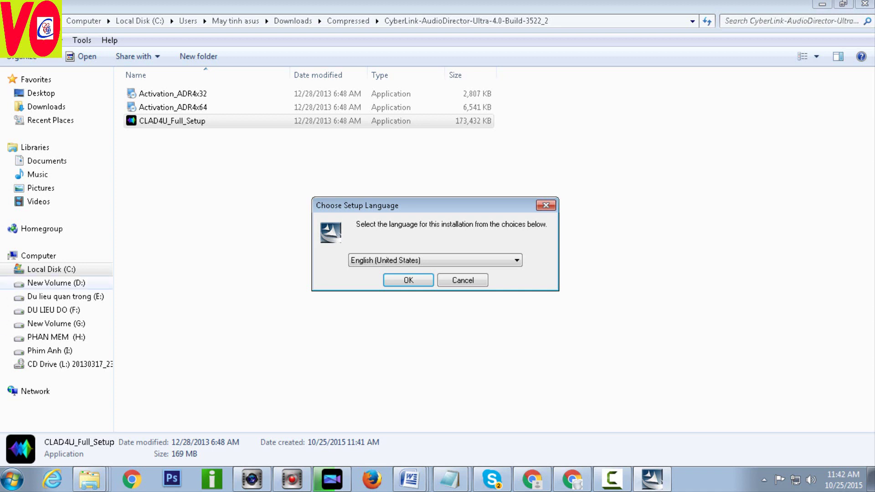
# Install CyberLink AudioDirector 4.0 in English (United States), accepting the license agreement and the default destination folder
pyautogui.click(401, 279)
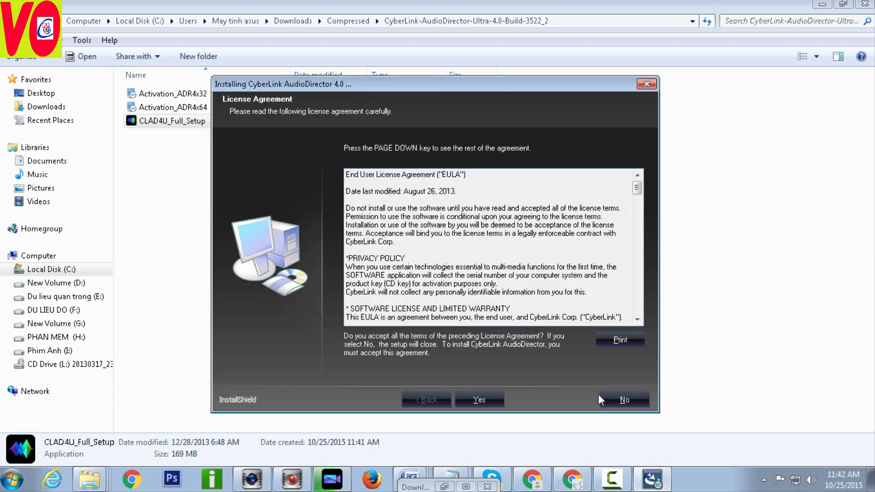
pyautogui.click(478, 399)
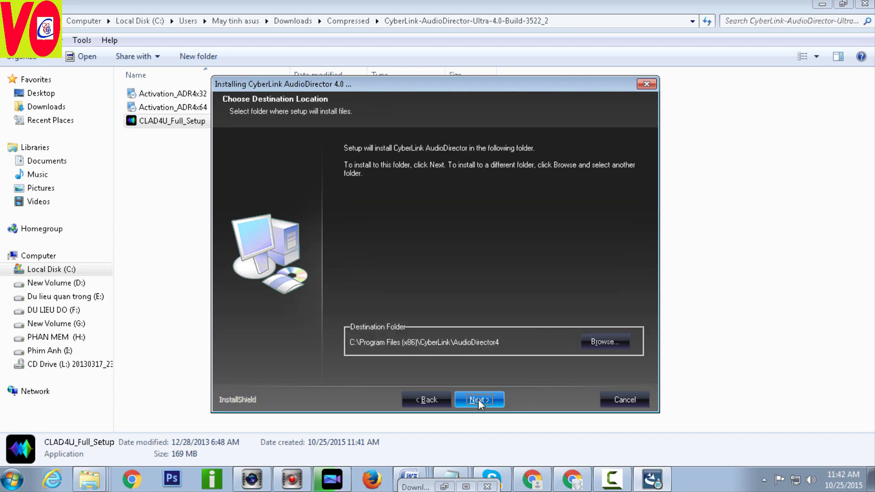
pyautogui.click(477, 399)
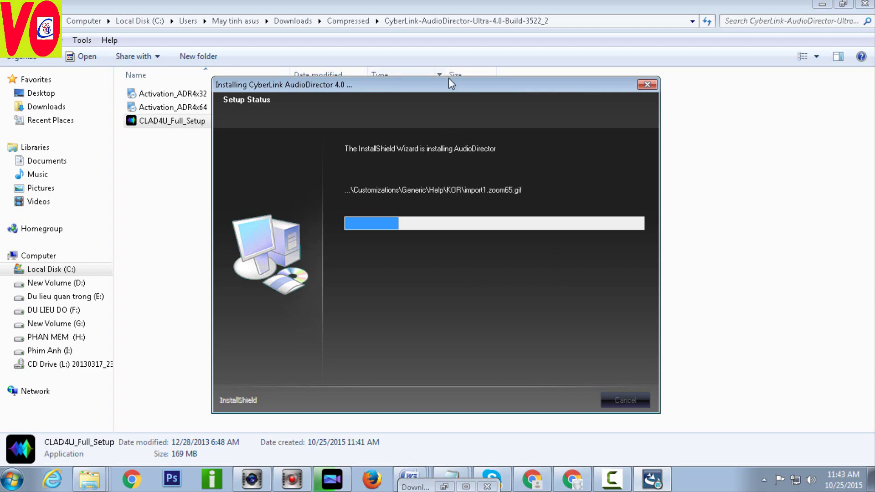
pyautogui.moveTo(448, 78); pyautogui.dragTo(422, 89)
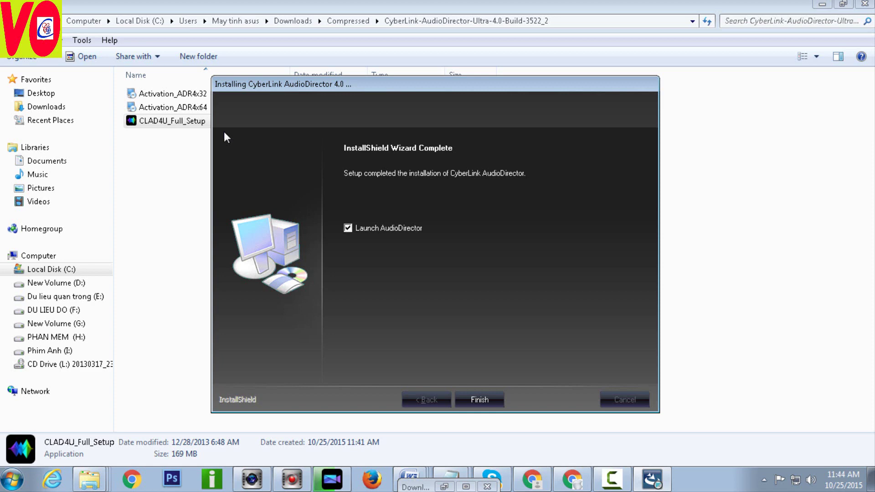
# Finish the AudioDirector setup with the Launch AudioDirector option turned off
pyautogui.click(386, 228)
pyautogui.click(467, 396)
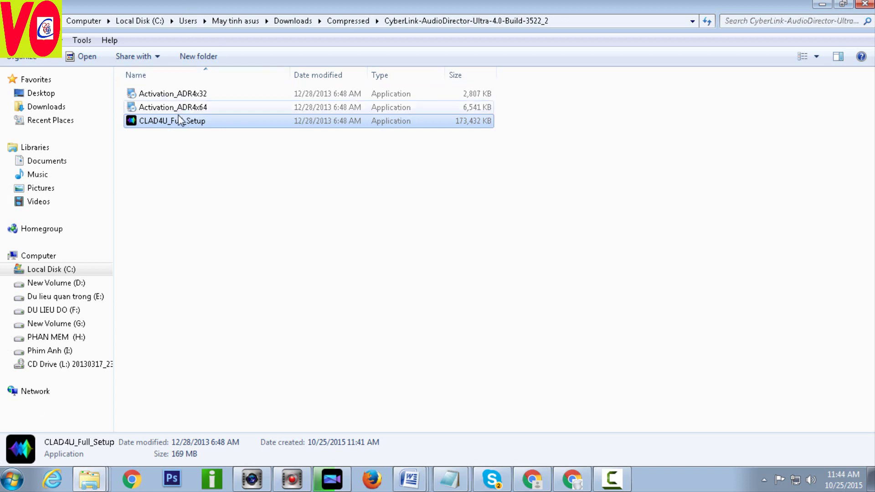
pyautogui.click(228, 193)
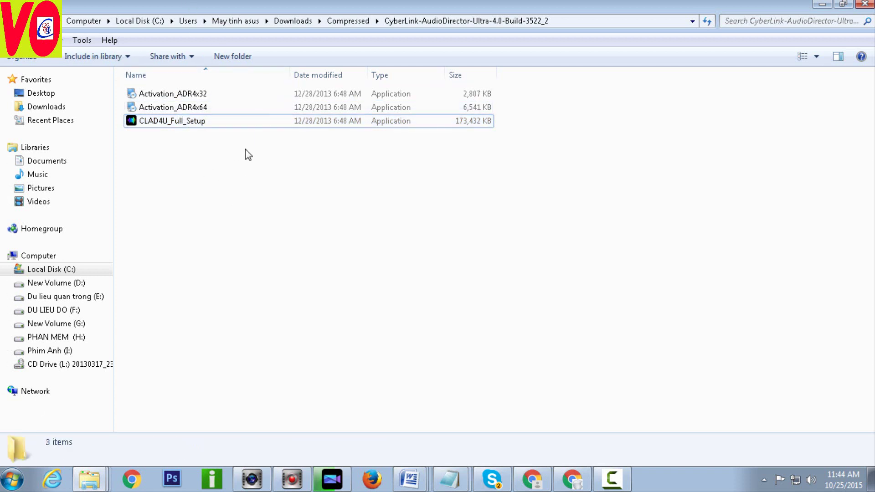
# Run Activation_ADR4x64 through to the end of its process, moving the Registration Status message aside to watch the progress
pyautogui.doubleClick(175, 107)
pyautogui.click(486, 349)
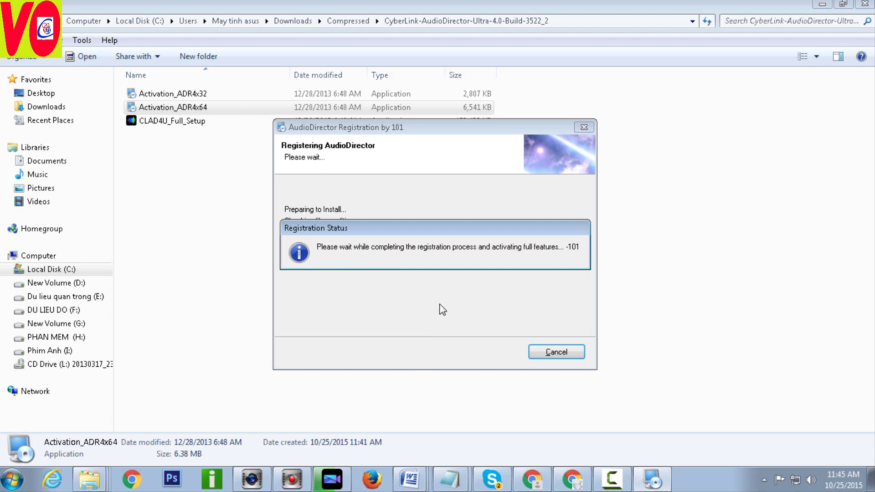
pyautogui.click(444, 165)
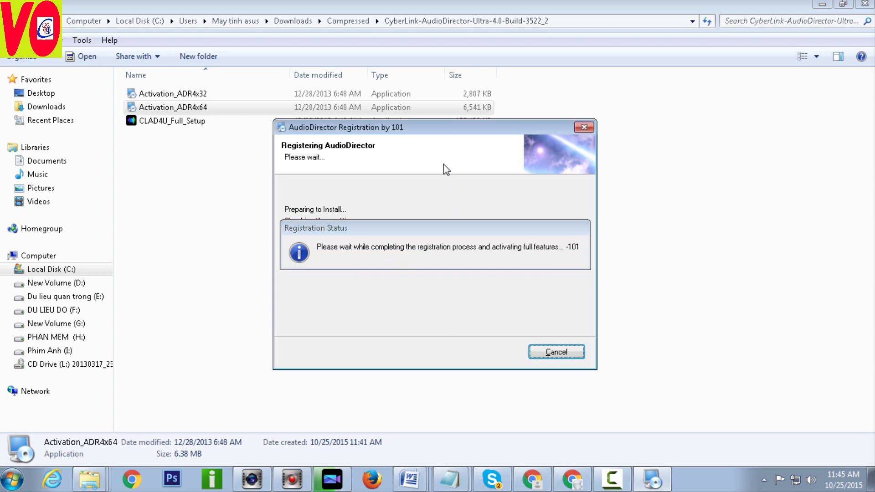
pyautogui.click(403, 228)
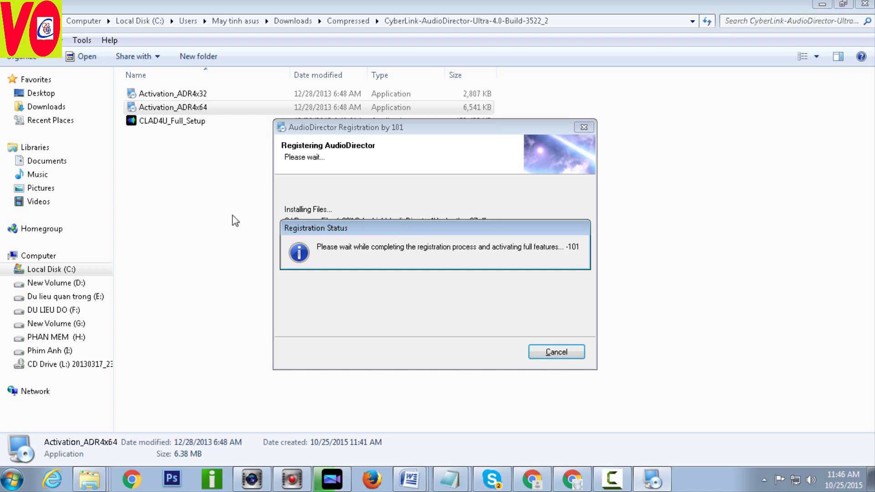
pyautogui.moveTo(403, 228); pyautogui.dragTo(366, 343)
pyautogui.moveTo(447, 230); pyautogui.dragTo(390, 305)
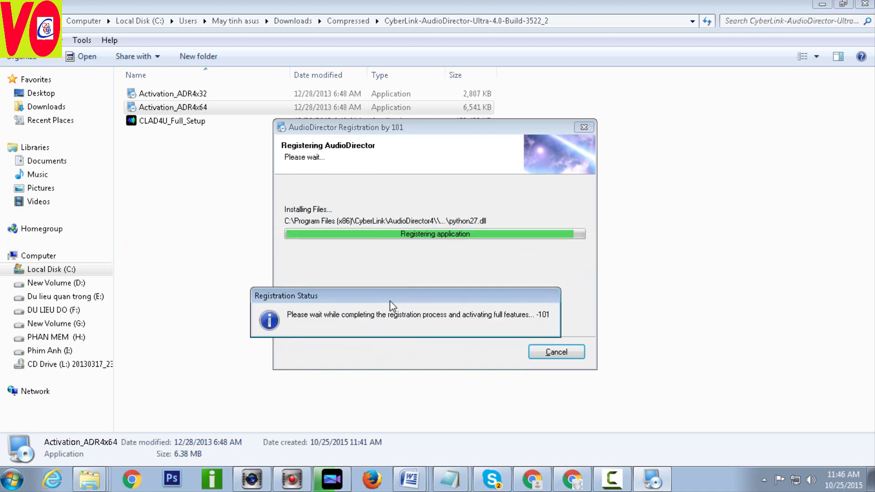
pyautogui.click(614, 488)
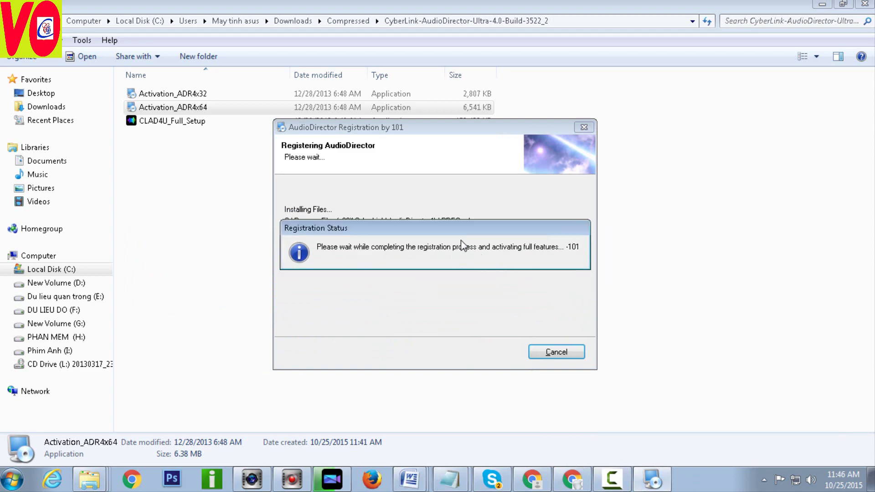
pyautogui.moveTo(418, 236); pyautogui.dragTo(425, 277)
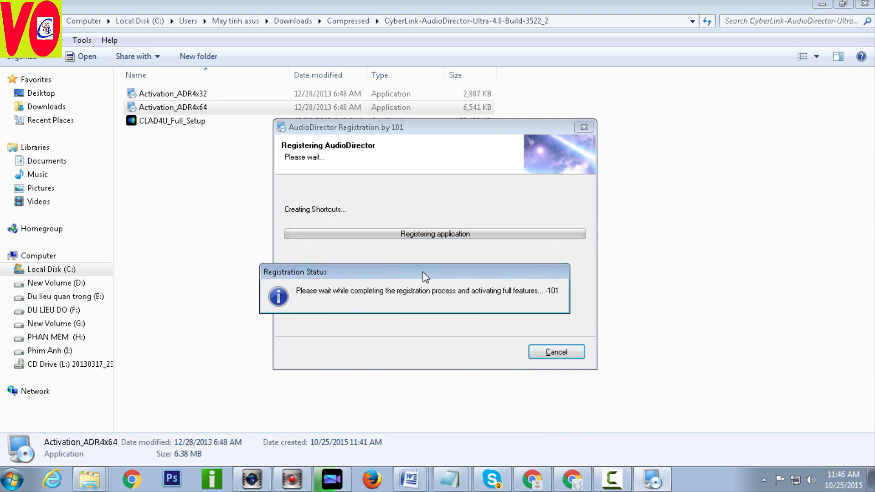
pyautogui.click(506, 353)
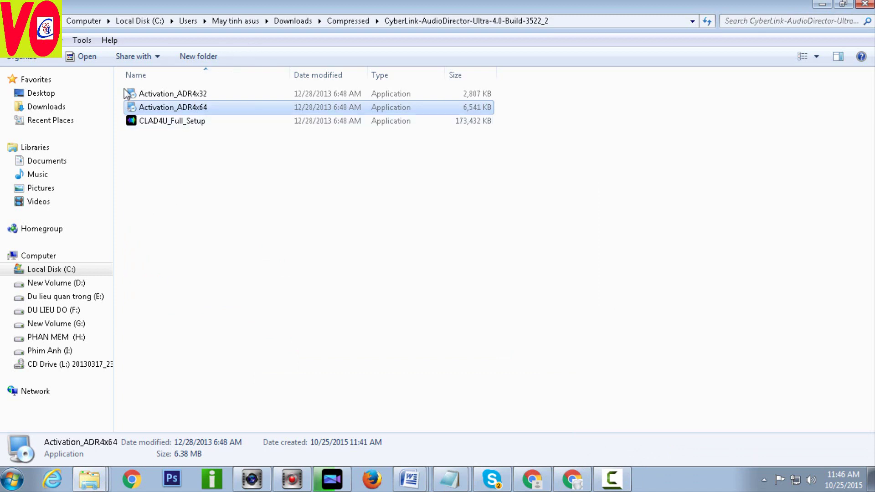
# Look through the Desktop folder for the CyberLink AudioDirector 4 shortcut
pyautogui.moveTo(446, 5); pyautogui.dragTo(292, 111)
pyautogui.click(552, 122)
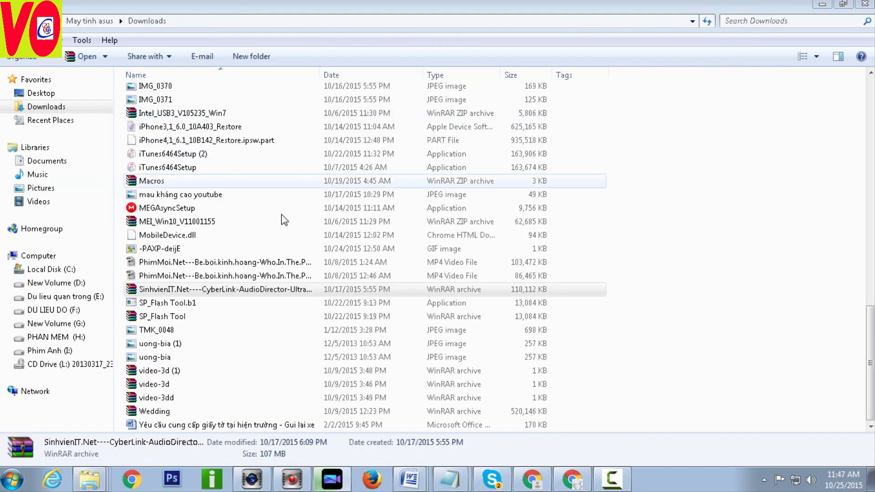
pyautogui.click(41, 93)
pyautogui.click(461, 305)
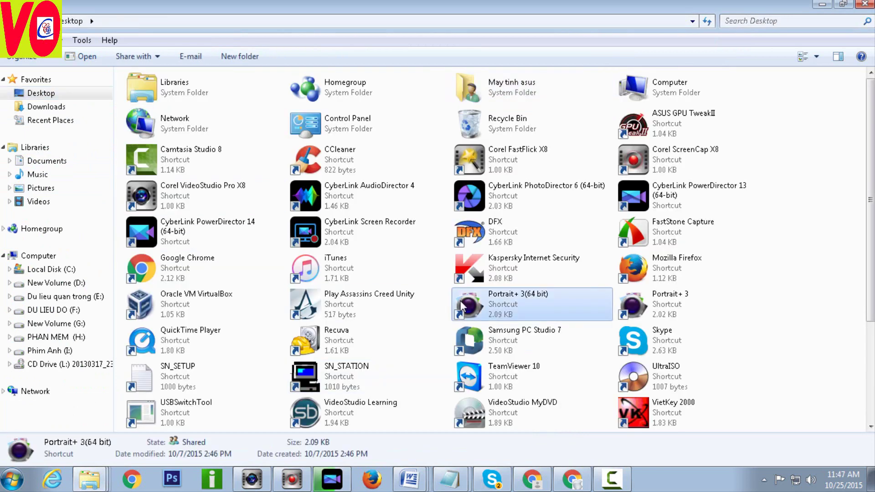
pyautogui.scroll(-3, 398, 319)
pyautogui.click(545, 378)
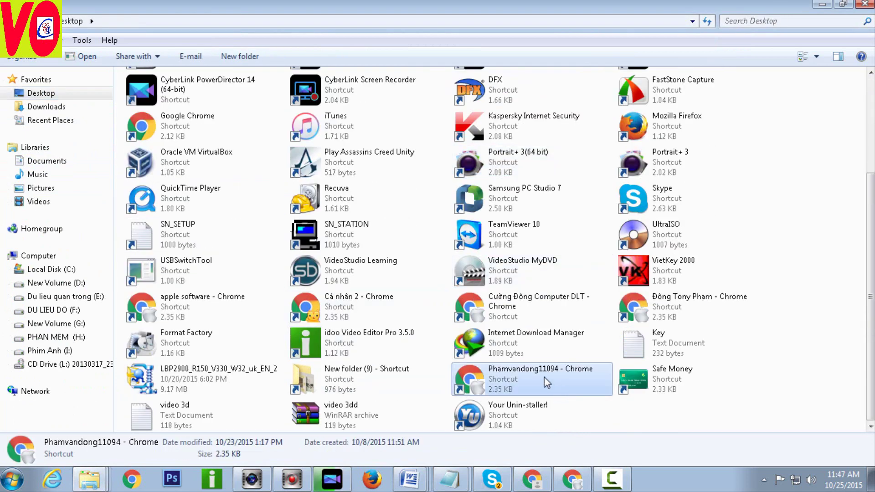
pyautogui.click(684, 228)
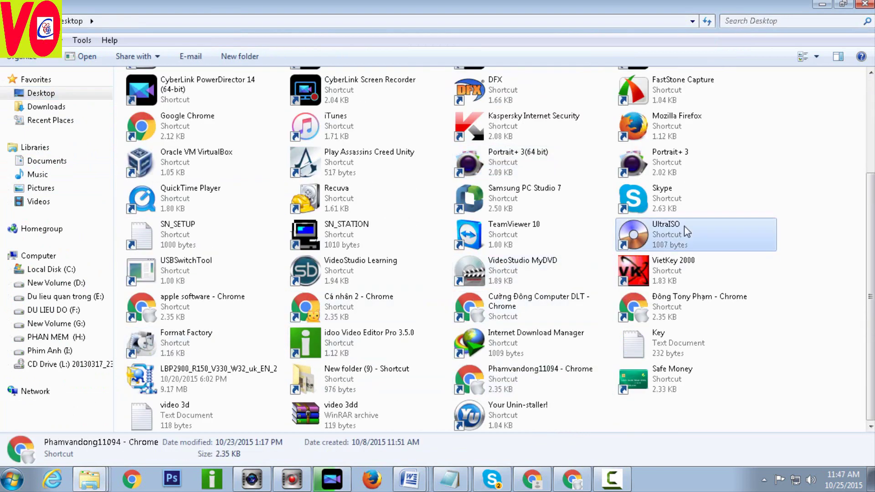
pyautogui.click(357, 394)
pyautogui.click(510, 412)
pyautogui.click(719, 400)
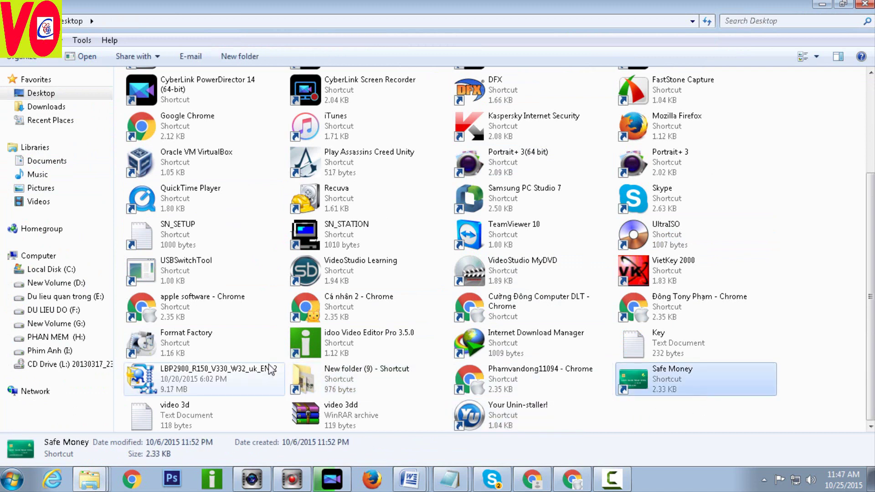
pyautogui.scroll(3, 319, 271)
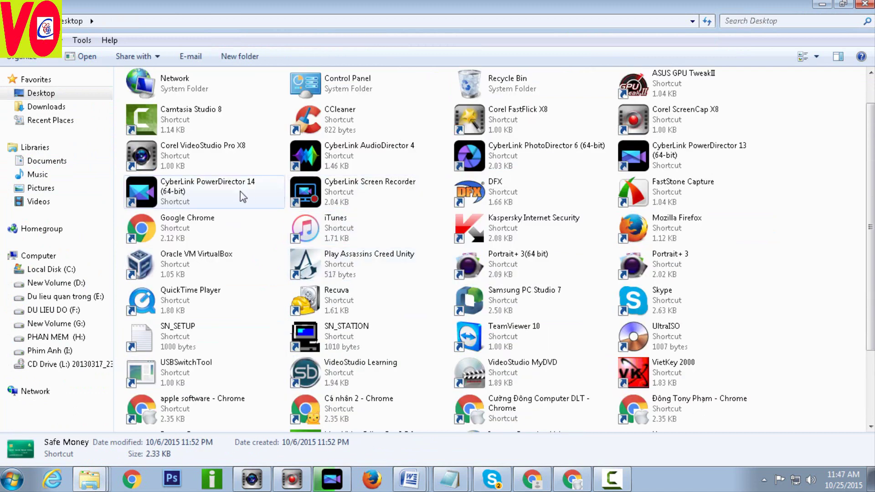
# Launch CyberLink AudioDirector 4 from its desktop shortcut and bring its main window to the front
pyautogui.click(343, 160)
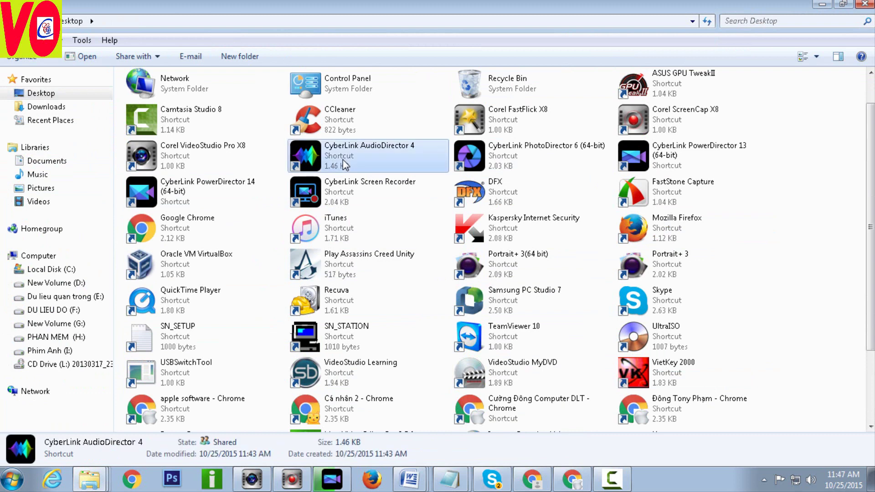
pyautogui.doubleClick(342, 159)
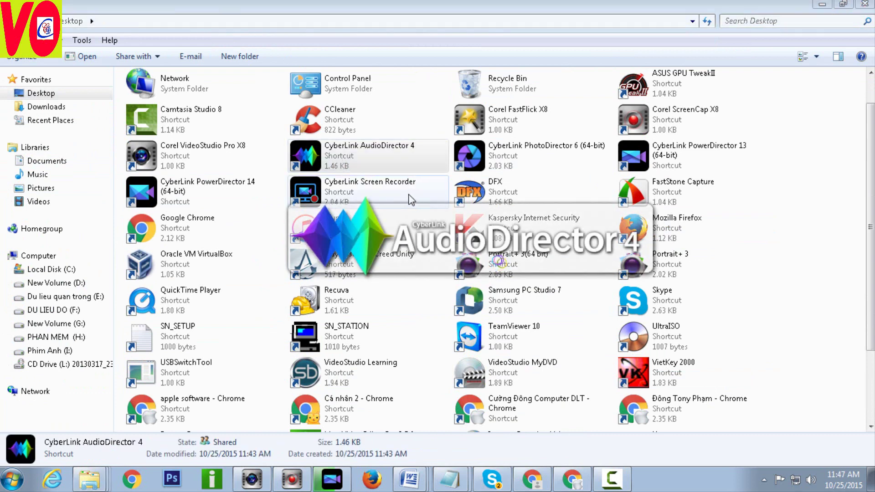
pyautogui.click(45, 256)
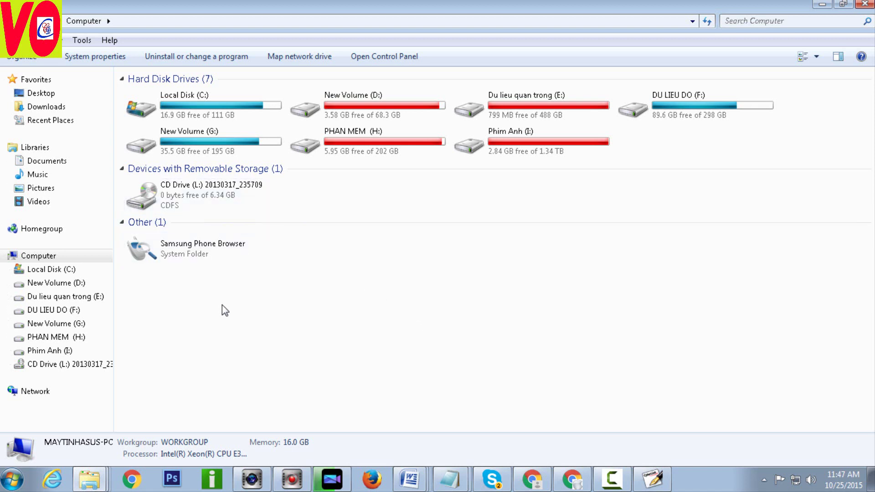
pyautogui.moveTo(353, 5); pyautogui.dragTo(21, 236)
pyautogui.click(470, 378)
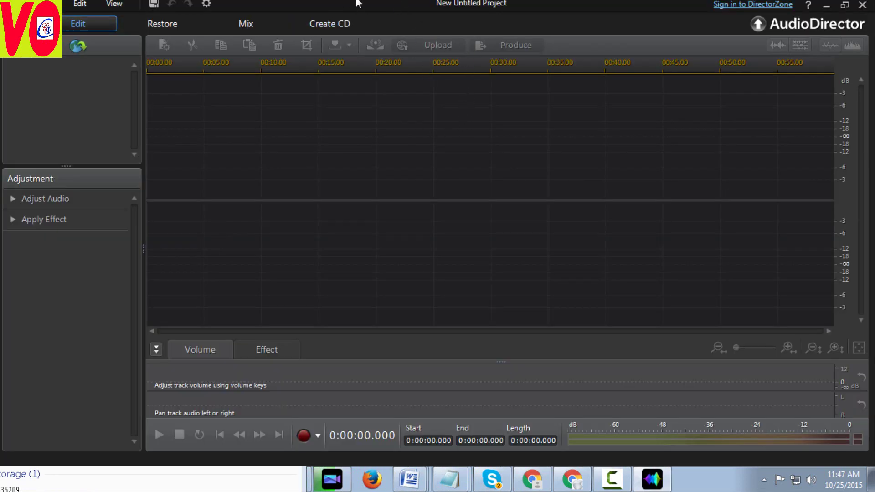
# Start importing media, browse to the Music folder inside Downloads and maximize the file dialog
pyautogui.hotkey('alt', 'f')
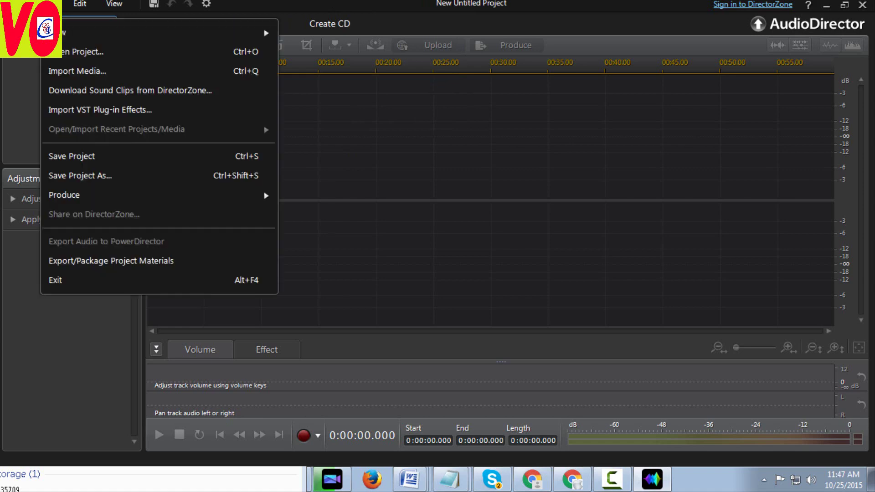
pyautogui.click(126, 74)
pyautogui.click(66, 67)
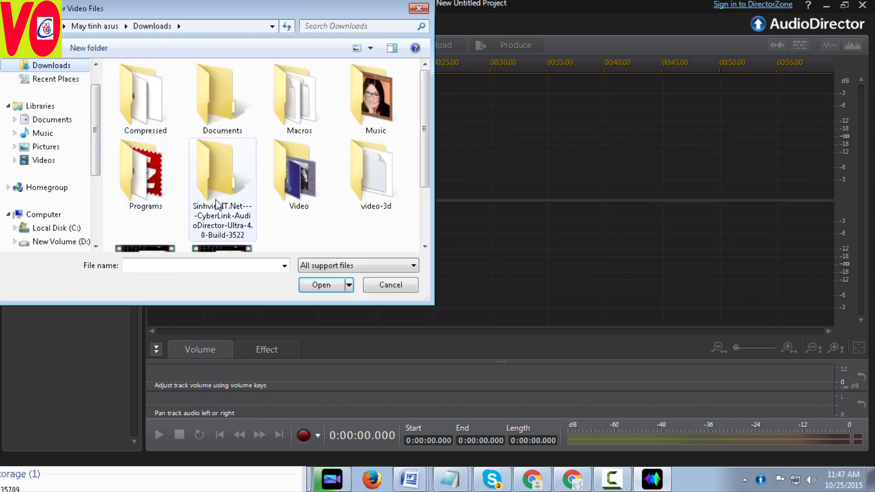
pyautogui.doubleClick(372, 100)
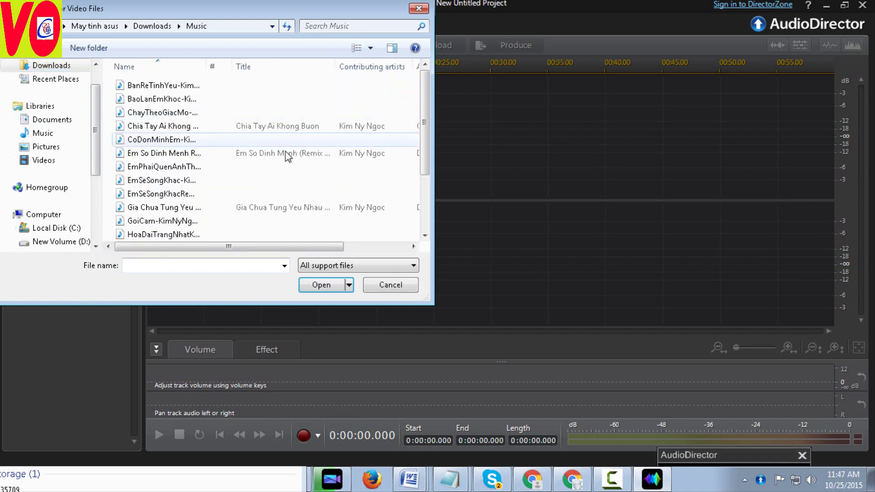
pyautogui.doubleClick(242, 9)
# Play the song Mơ Ngày Xa Xôi in the media player as a preview and return to the file dialog
pyautogui.rightClick(166, 261)
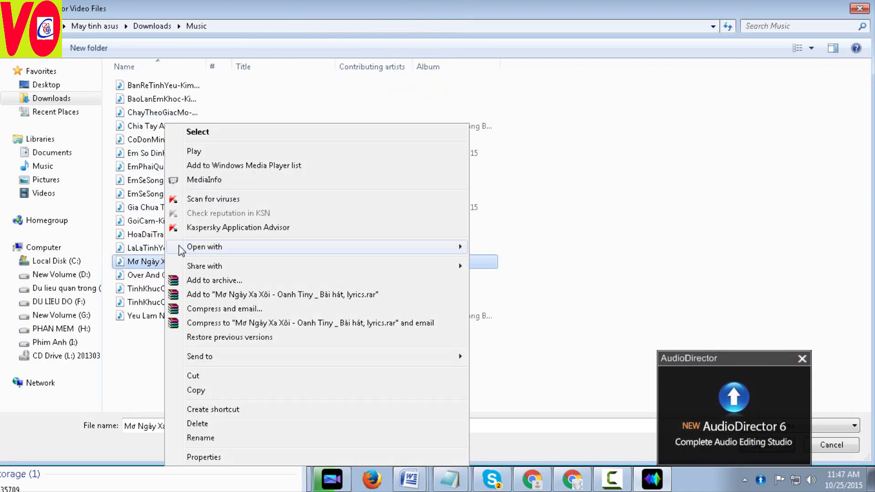
pyautogui.click(217, 152)
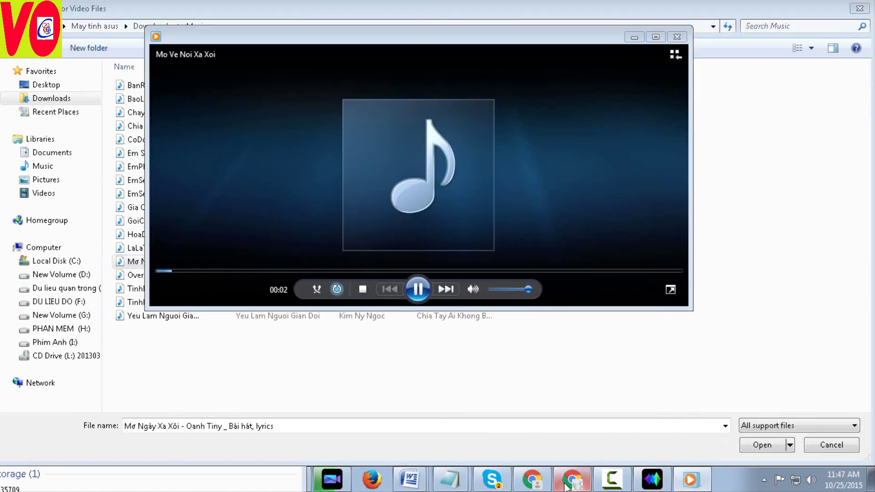
pyautogui.moveTo(565, 486)
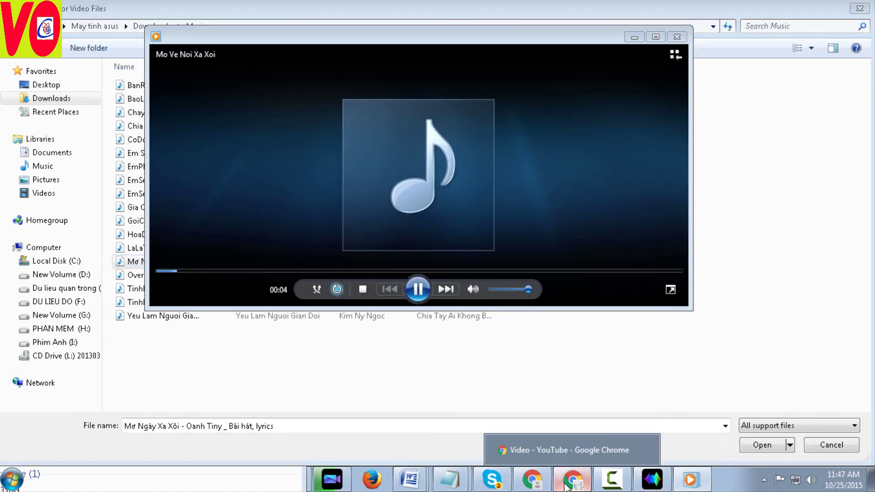
pyautogui.rightClick(568, 484)
pyautogui.click(450, 416)
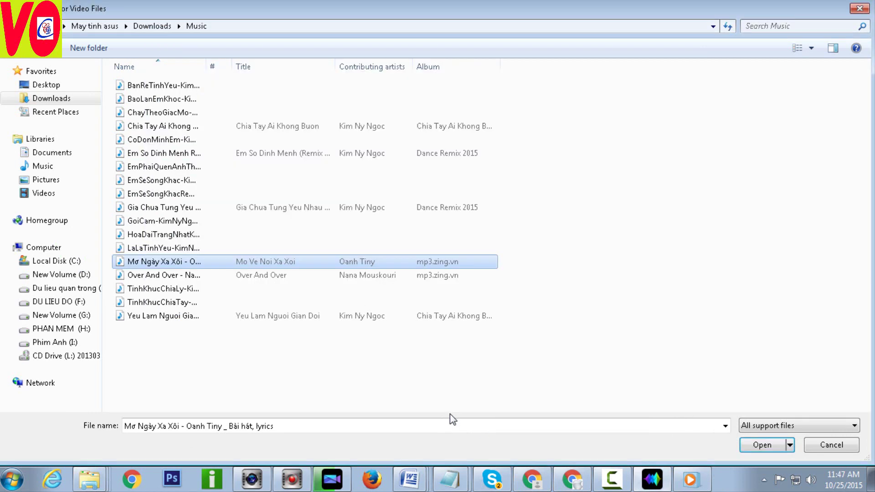
# Switch to the Chrome window with the YouTube video manager and open the upload page in a new tab
pyautogui.click(532, 481)
pyautogui.click(532, 483)
pyautogui.click(532, 481)
pyautogui.rightClick(608, 85)
pyautogui.click(656, 105)
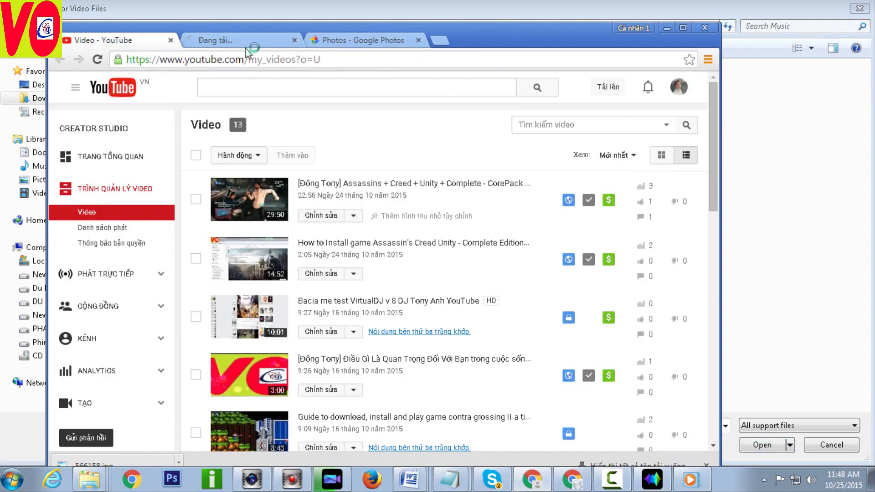
pyautogui.click(237, 41)
pyautogui.moveTo(486, 27); pyautogui.dragTo(441, 111)
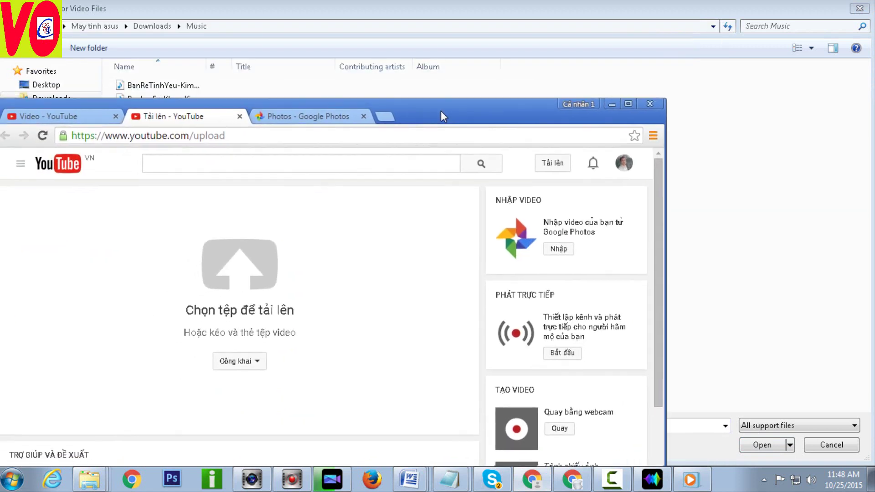
# Switch the YouTube account to the last channel in the account list
pyautogui.click(626, 165)
pyautogui.click(547, 309)
pyautogui.moveTo(462, 113); pyautogui.dragTo(480, 98)
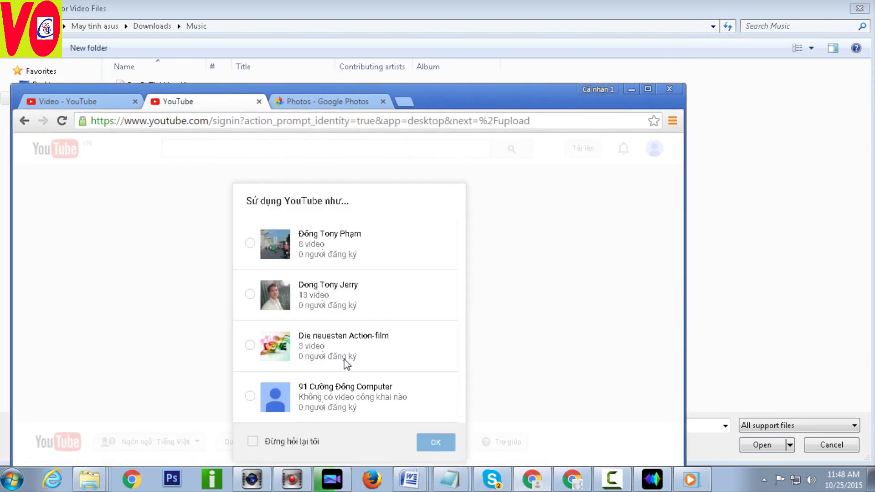
pyautogui.click(353, 403)
pyautogui.click(433, 441)
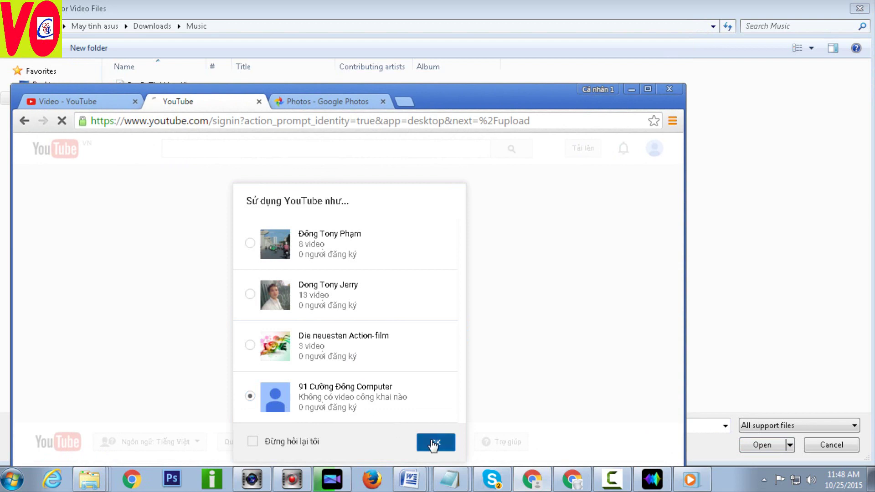
# Check the YouTube video manager, return to the upload page and move the browser window aside to uncover the file dialog
pyautogui.click(120, 104)
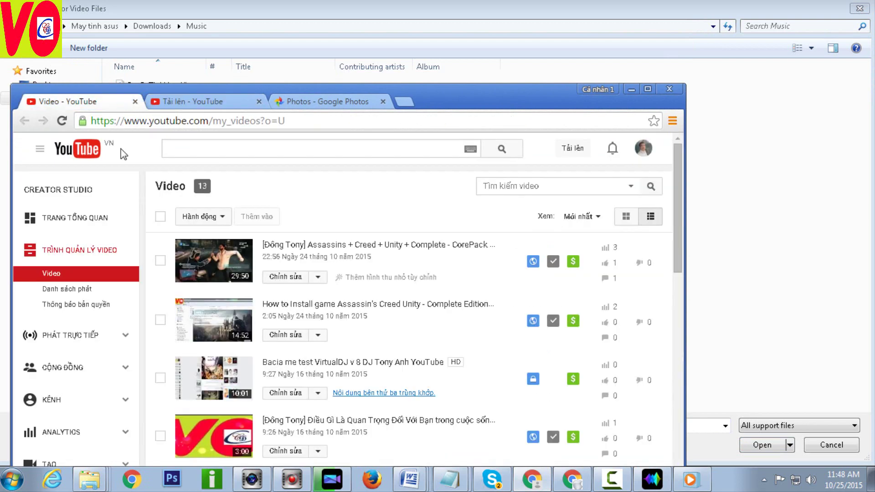
pyautogui.rightClick(228, 167)
pyautogui.click(253, 207)
pyautogui.click(203, 102)
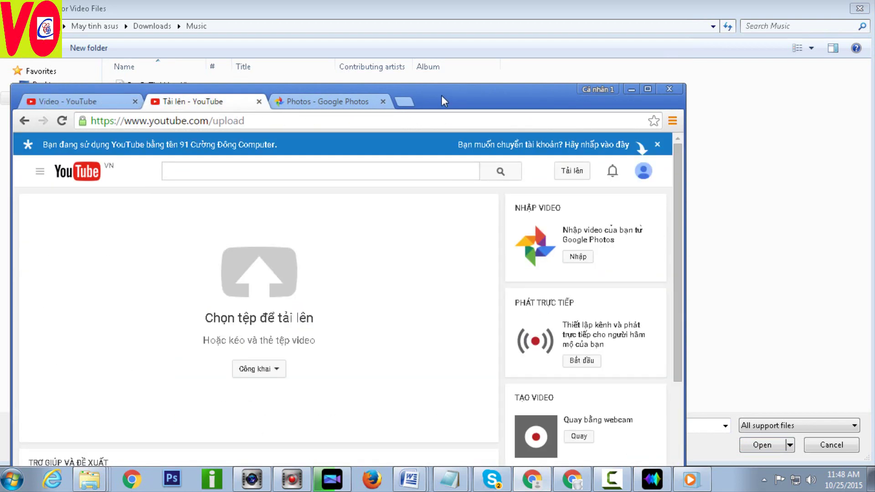
pyautogui.hotkey('ctrl', 'shift', 'Tab')
pyautogui.click(203, 101)
pyautogui.moveTo(496, 106); pyautogui.dragTo(754, 114)
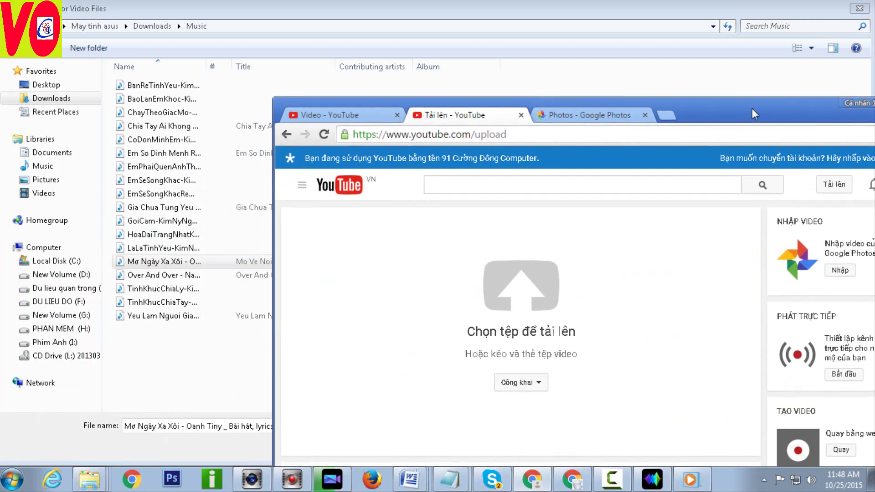
# Import the song Mơ Ngày Xa Xôi into the AudioDirector project and close the media player
pyautogui.click(299, 4)
pyautogui.doubleClick(174, 262)
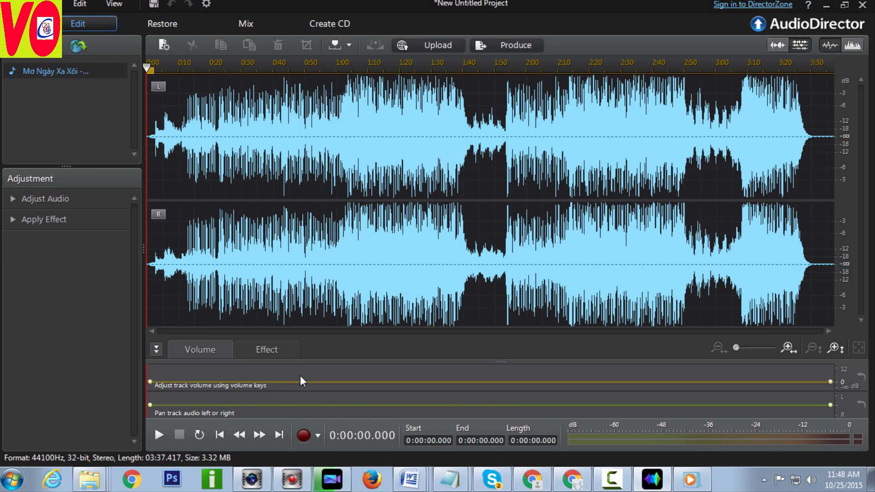
pyautogui.click(677, 477)
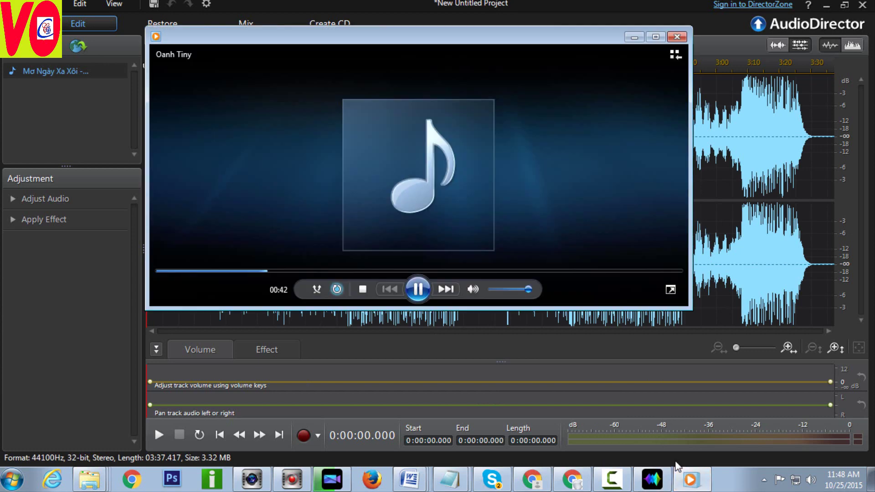
pyautogui.click(676, 38)
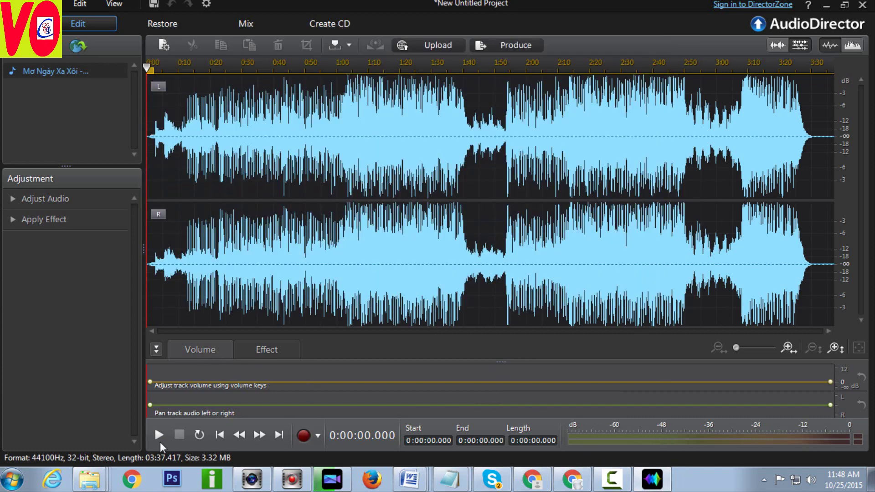
# Open the system volume control and play back the imported song in AudioDirector from the start
pyautogui.click(811, 481)
pyautogui.click(487, 324)
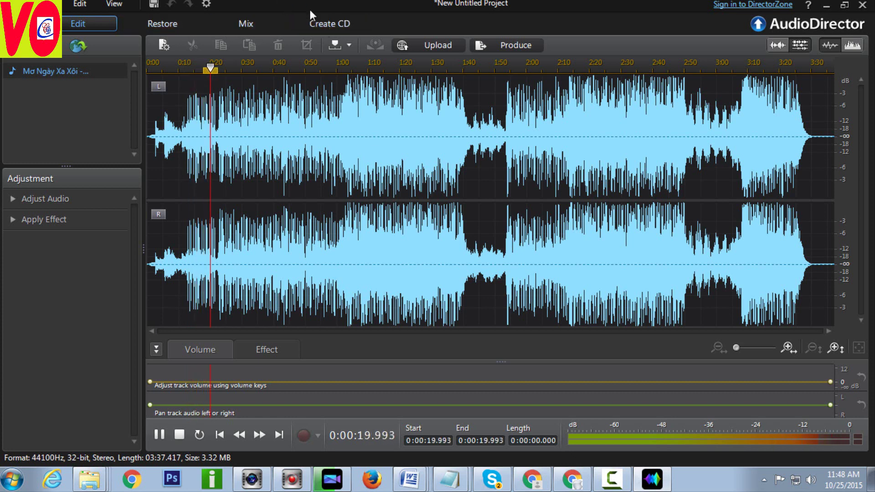
# Select the entire waveform of the song and open the editing options for the selection
pyautogui.rightClick(274, 188)
pyautogui.click(296, 203)
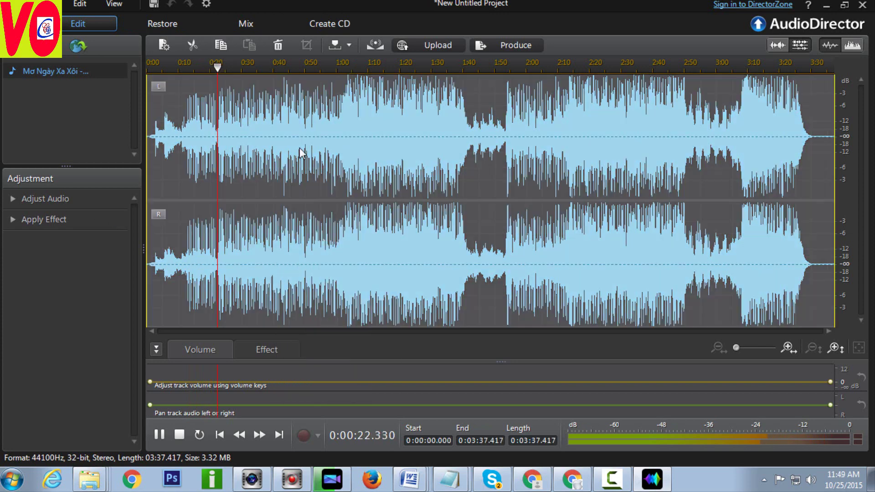
pyautogui.rightClick(299, 148)
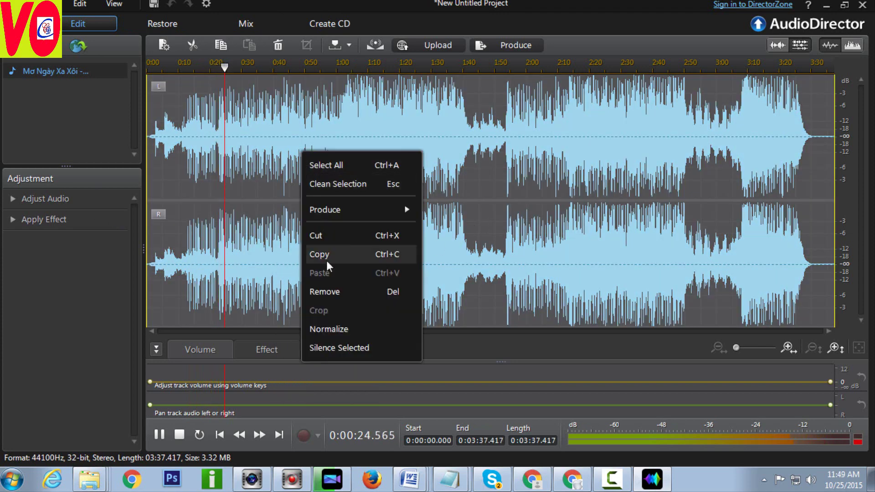
# Apply a 3 dB volume boost to the song, suppress the completion notice for good, and play the result from about 0:40
pyautogui.click(42, 197)
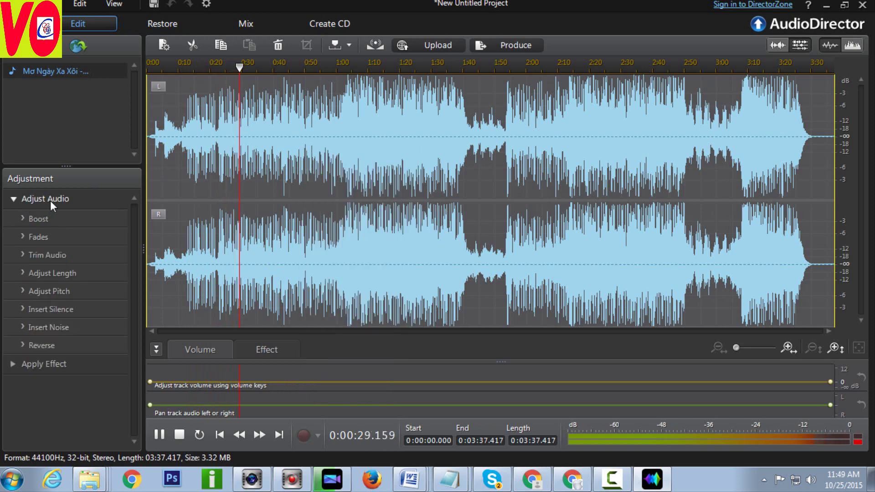
pyautogui.click(35, 219)
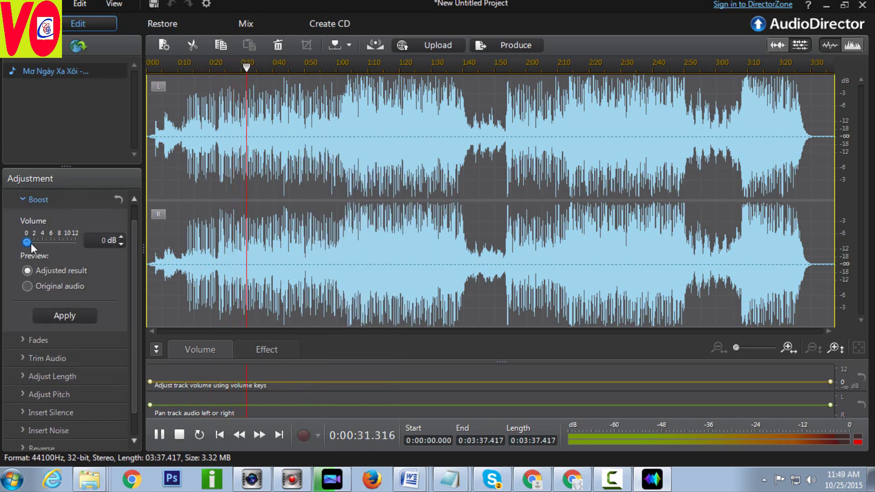
pyautogui.click(39, 243)
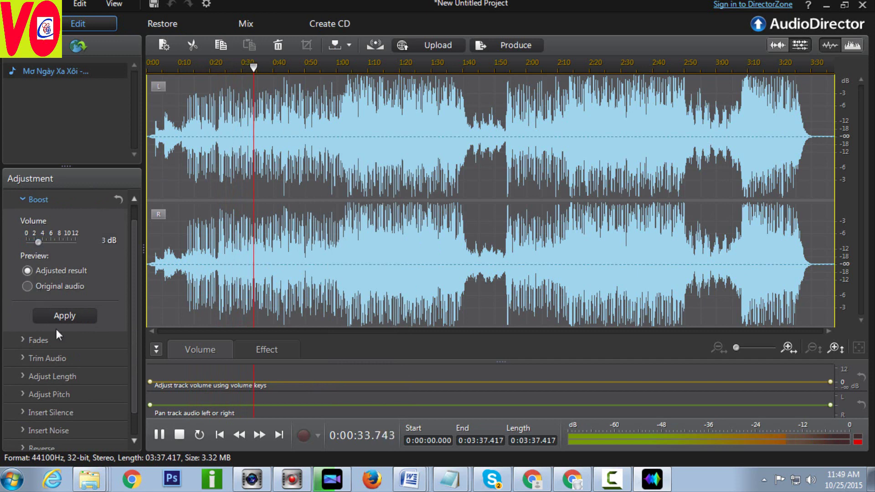
pyautogui.click(70, 315)
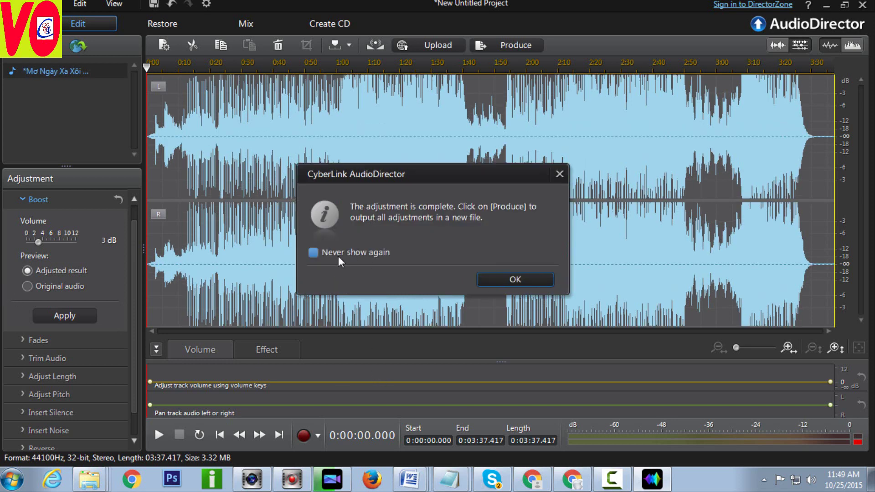
pyautogui.click(338, 255)
pyautogui.click(514, 280)
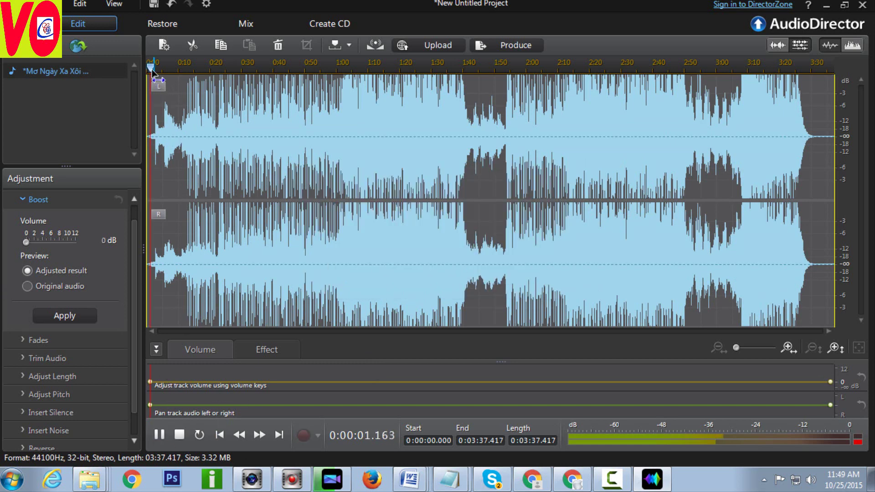
pyautogui.moveTo(152, 71); pyautogui.dragTo(278, 69)
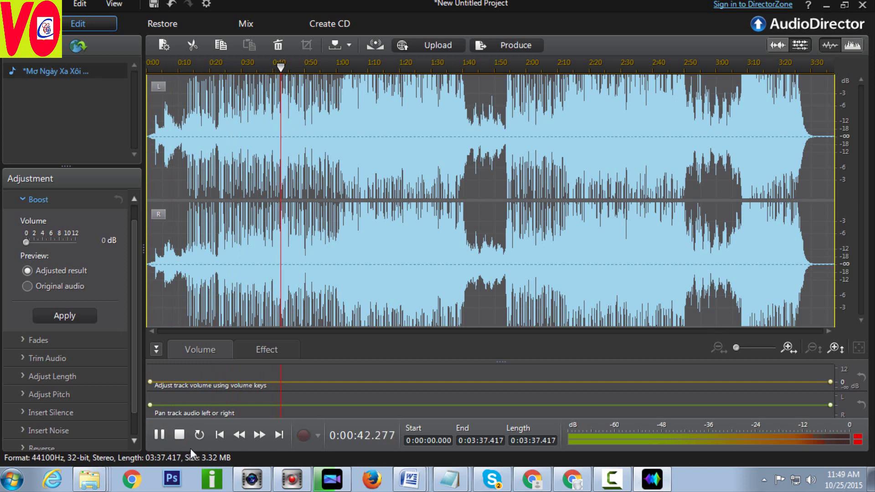
# Enable a linear fade-in with 60% initial volume and a fade-out with the concave curve, and check the system volume
pyautogui.click(45, 340)
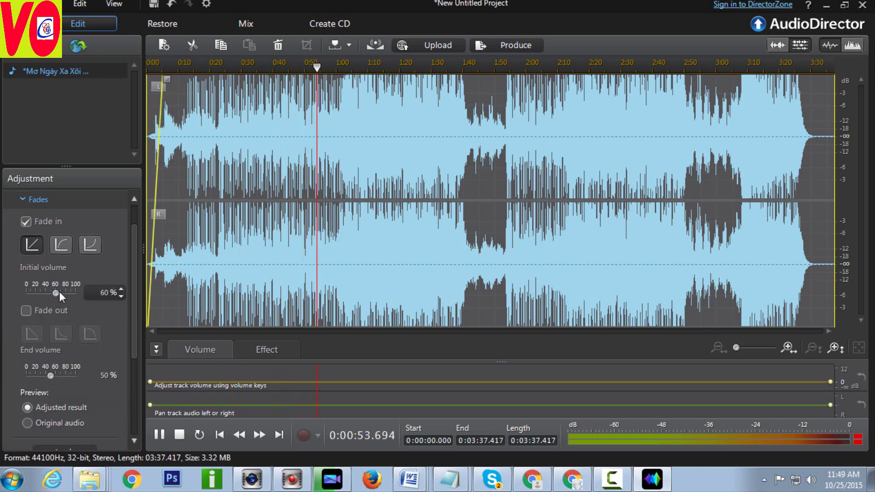
pyautogui.scroll(-2, 61, 315)
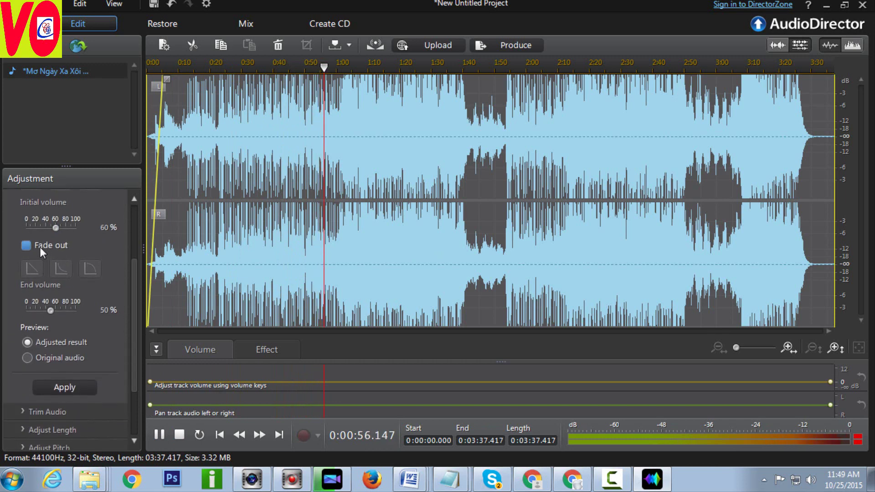
pyautogui.click(40, 247)
pyautogui.click(57, 268)
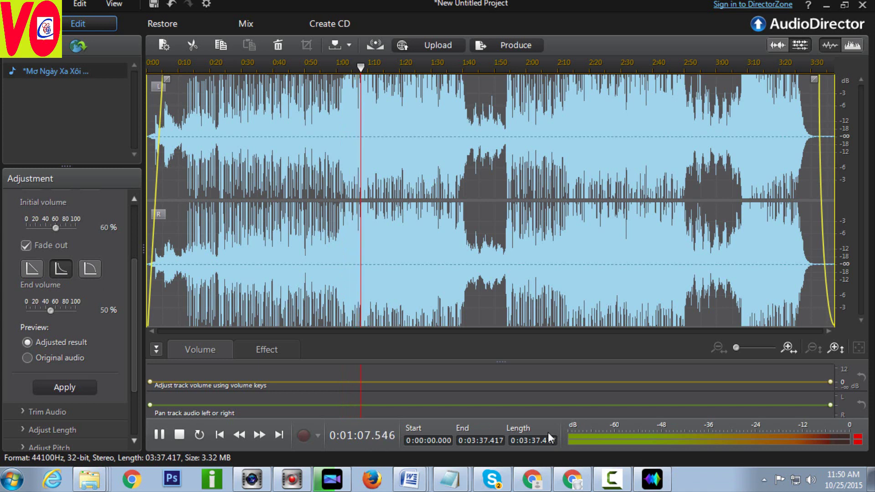
pyautogui.click(811, 479)
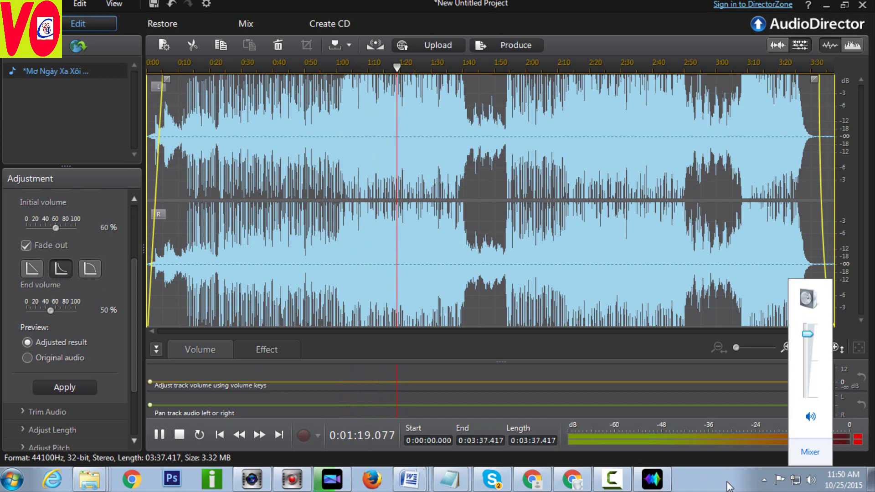
pyautogui.click(108, 289)
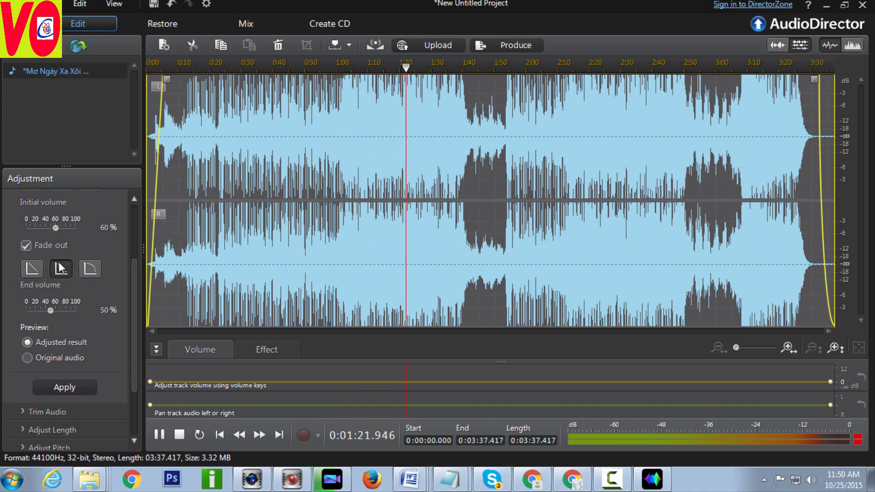
# Apply the fades with the convex fade-out curve and 61% end volume, and play the song from about 0:45
pyautogui.click(86, 269)
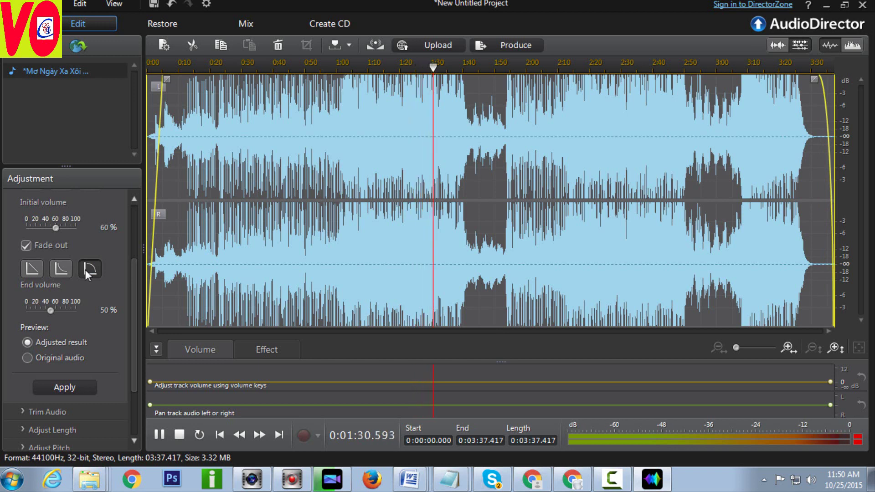
pyautogui.moveTo(52, 309); pyautogui.dragTo(58, 310)
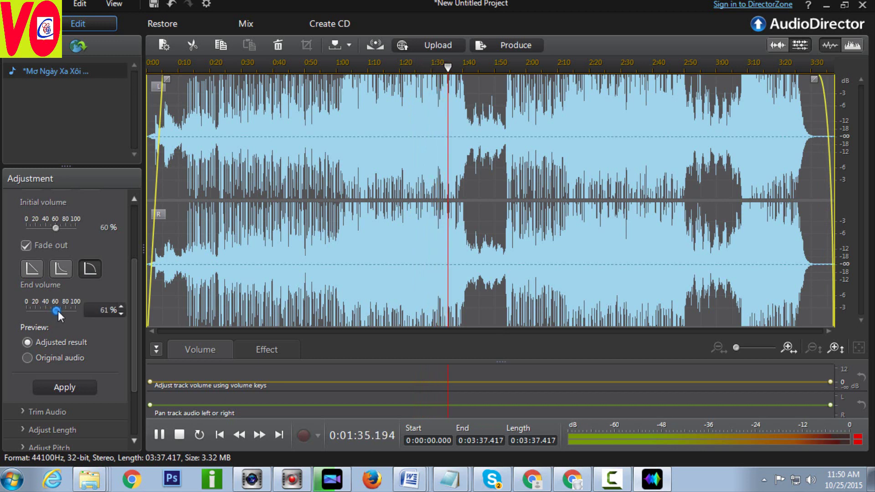
pyautogui.click(73, 388)
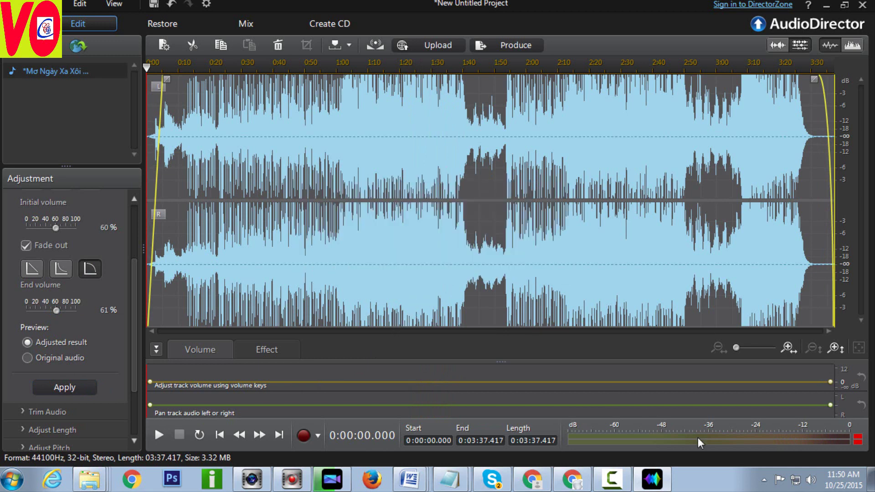
pyautogui.click(288, 72)
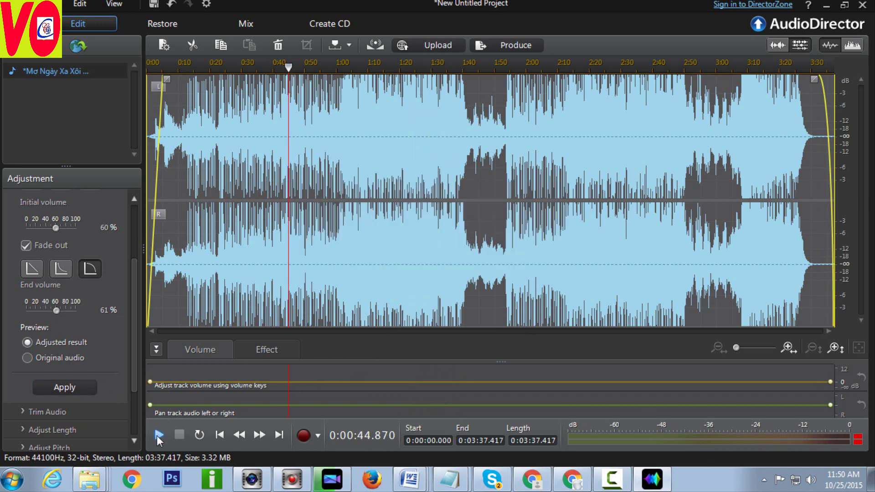
pyautogui.click(159, 435)
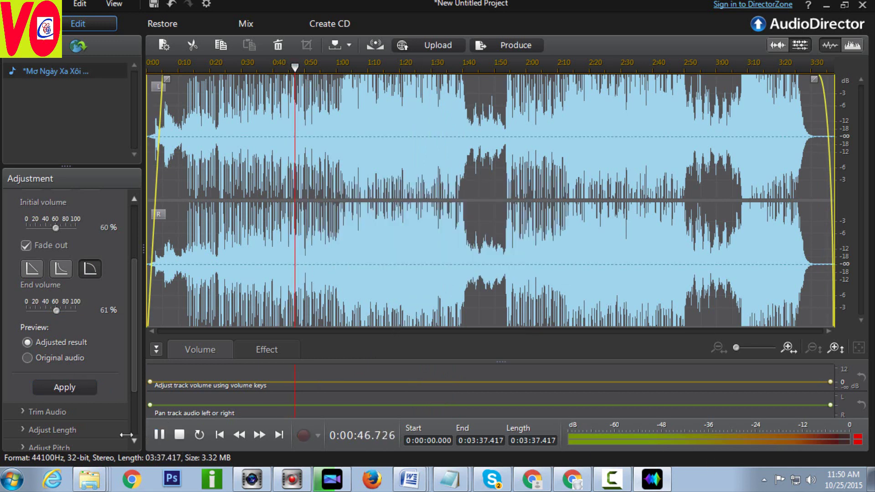
# Open the Trim Audio adjustment and set its mode to Keep selected part
pyautogui.scroll(-2, 78, 414)
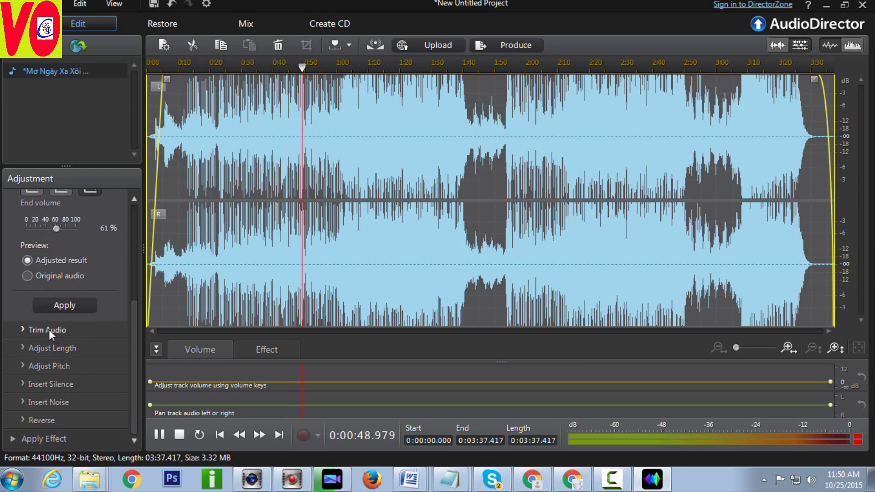
pyautogui.click(48, 329)
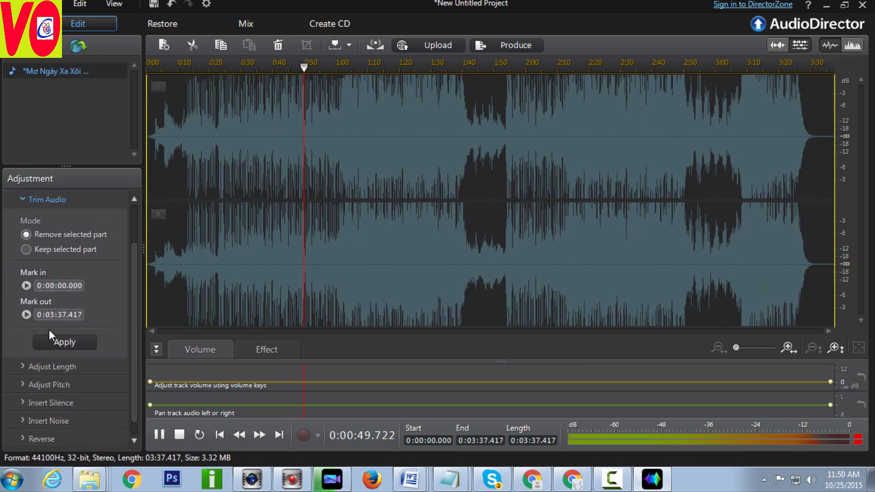
pyautogui.click(26, 249)
pyautogui.click(30, 234)
pyautogui.click(27, 249)
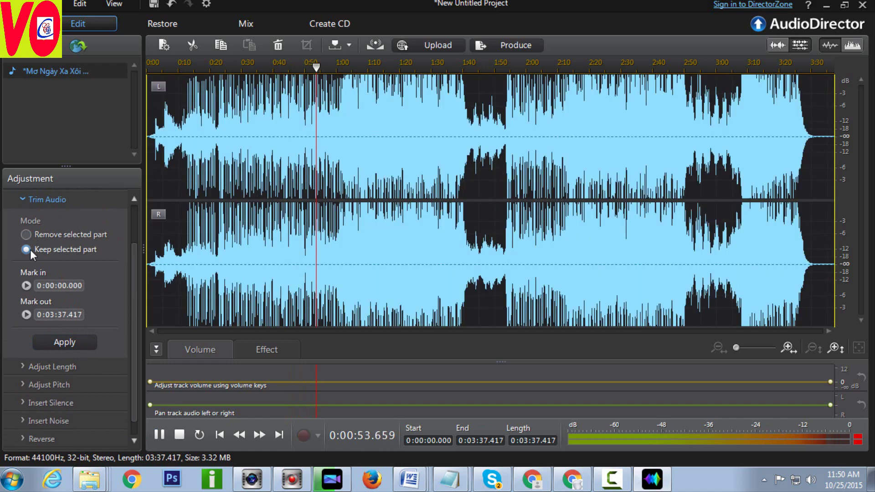
# Preview the trim's mark-in and mark-out points and play the song from about 0:25
pyautogui.click(25, 284)
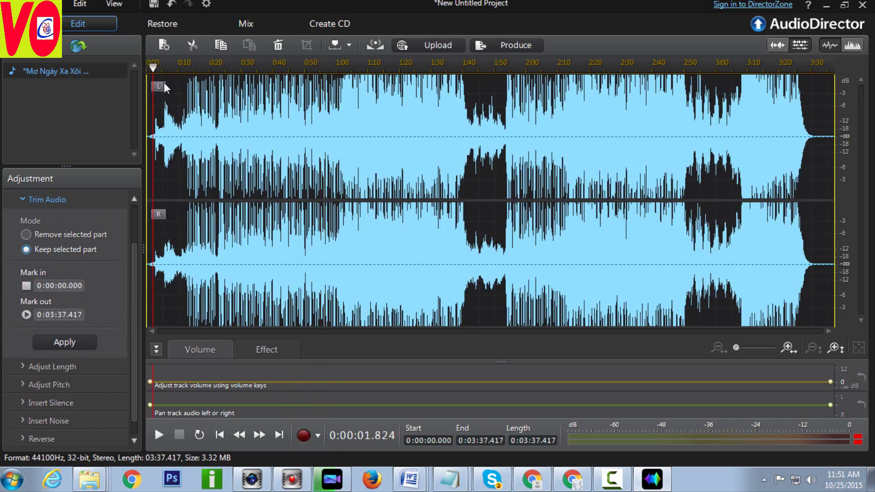
pyautogui.click(25, 314)
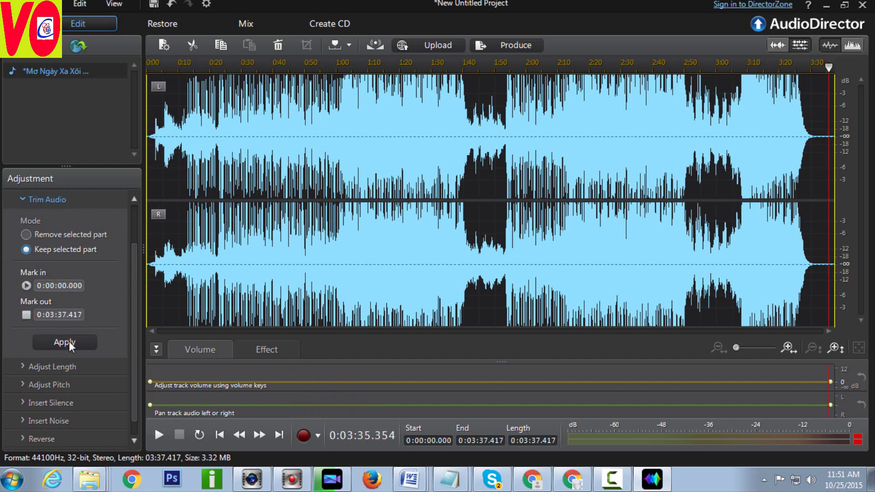
pyautogui.click(225, 66)
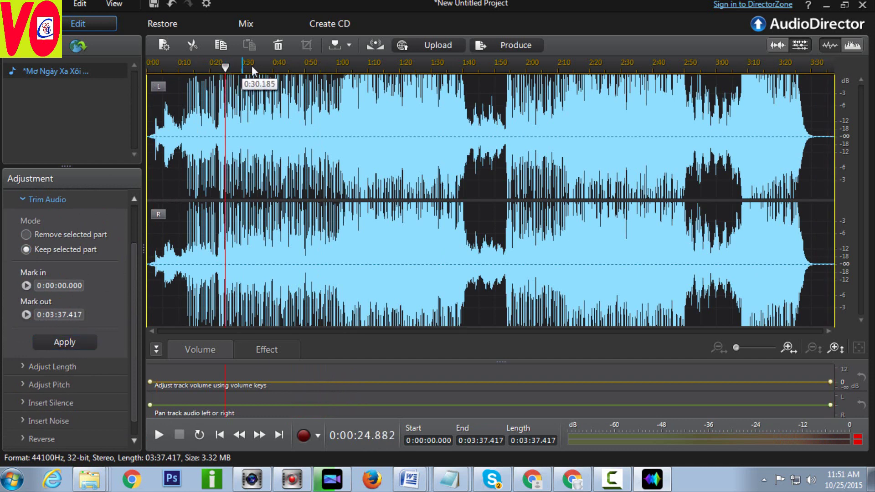
pyautogui.click(160, 435)
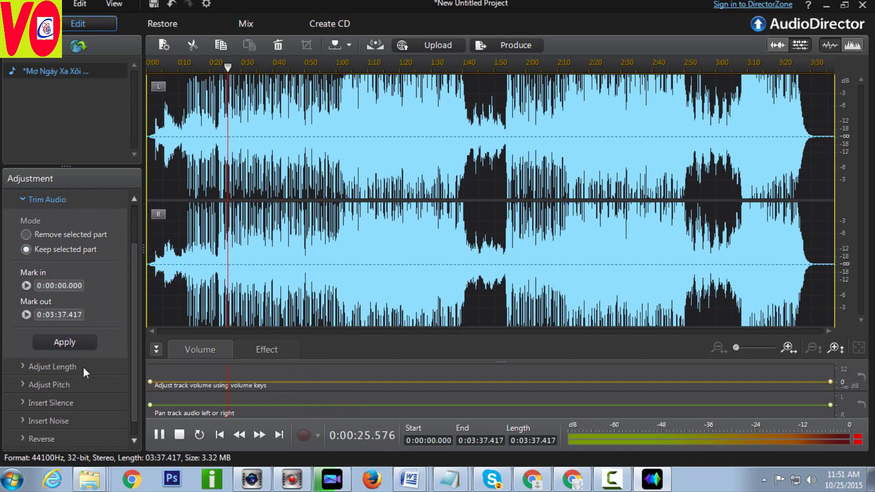
# Apply the Keep selected part trim to the song and play it from about 0:57
pyautogui.click(68, 343)
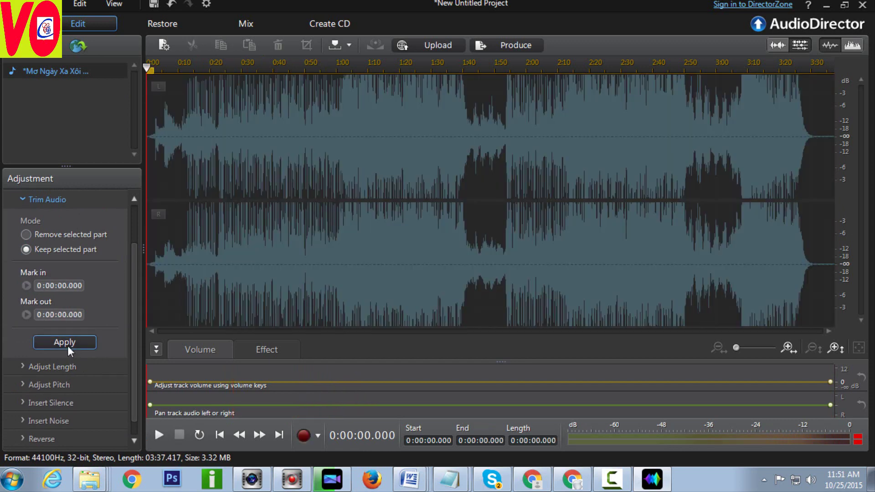
pyautogui.moveTo(151, 70); pyautogui.dragTo(325, 69)
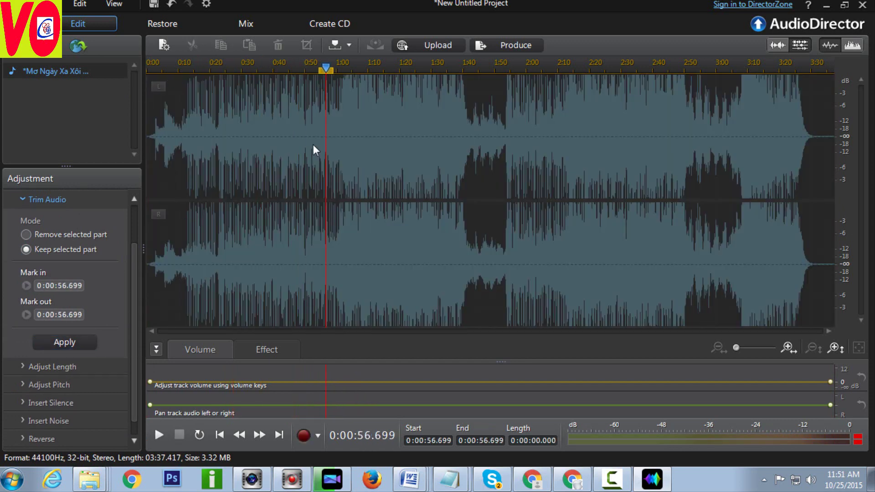
pyautogui.click(163, 435)
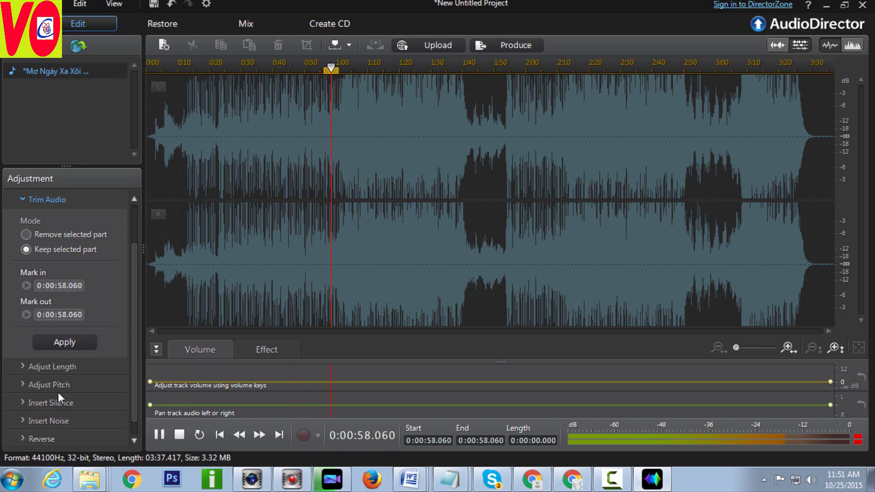
# Adjust the song's length with a stretch ratio of 1.46x, keeping the pitch, and apply the change
pyautogui.click(54, 370)
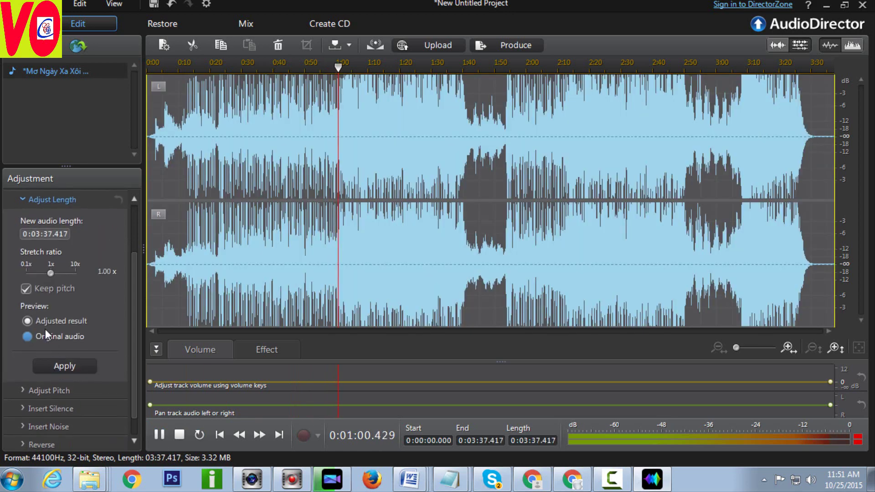
pyautogui.moveTo(51, 274); pyautogui.dragTo(53, 272)
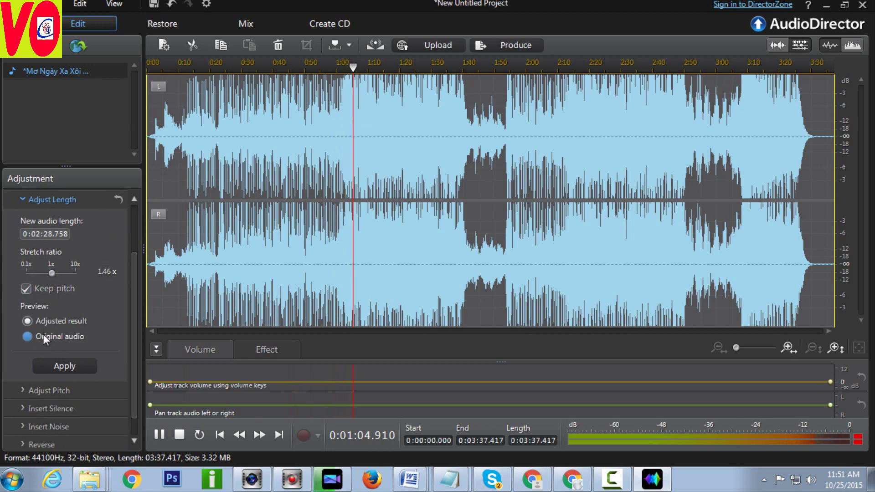
pyautogui.click(52, 367)
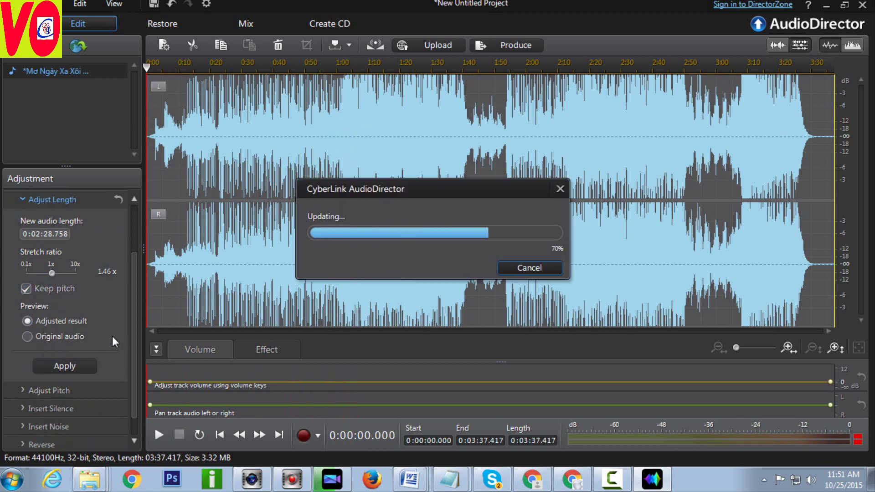
# Raise the song's pitch by 1 semitone, apply the change, and move the playhead to about 0:38
pyautogui.scroll(-1, 75, 364)
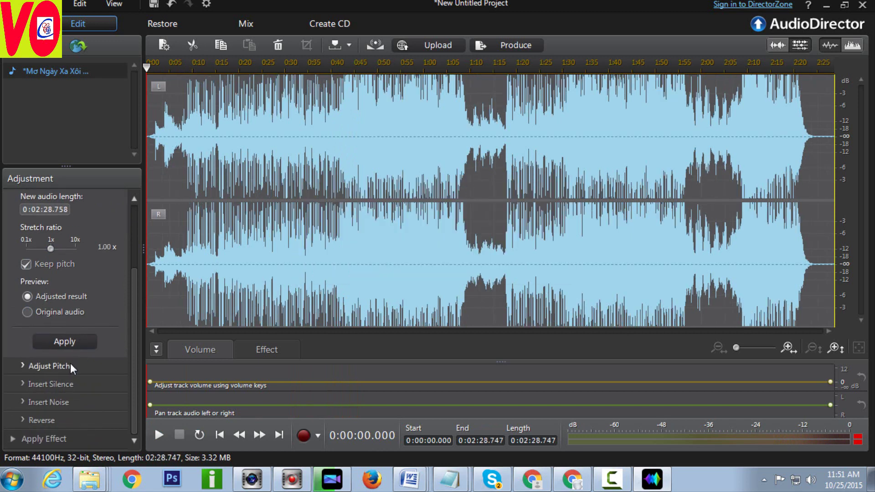
pyautogui.click(70, 362)
pyautogui.moveTo(48, 287); pyautogui.dragTo(54, 288)
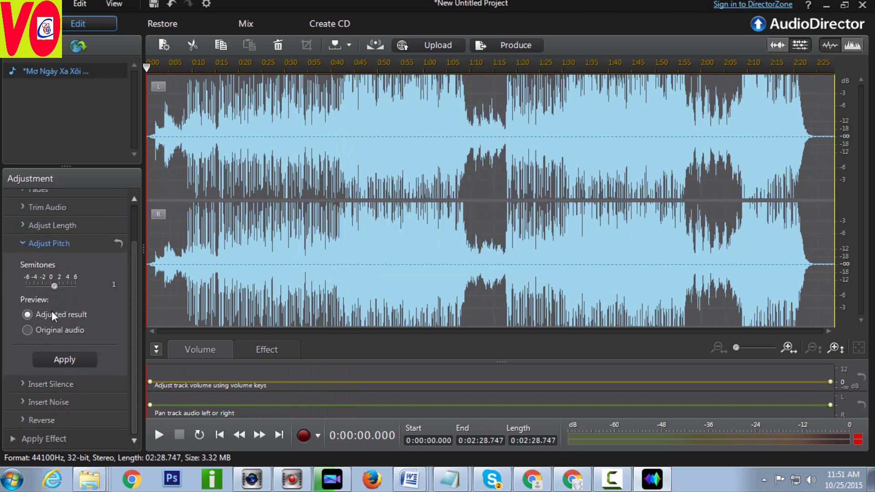
pyautogui.click(93, 362)
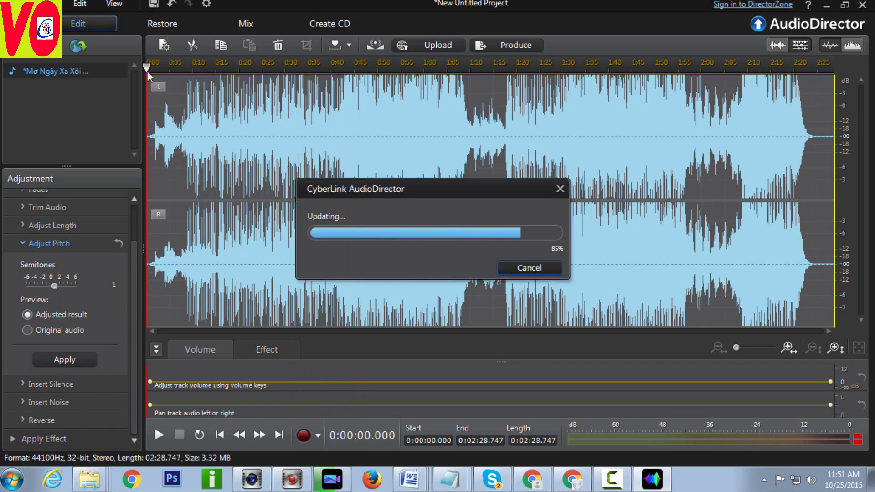
pyautogui.moveTo(147, 71); pyautogui.dragTo(324, 68)
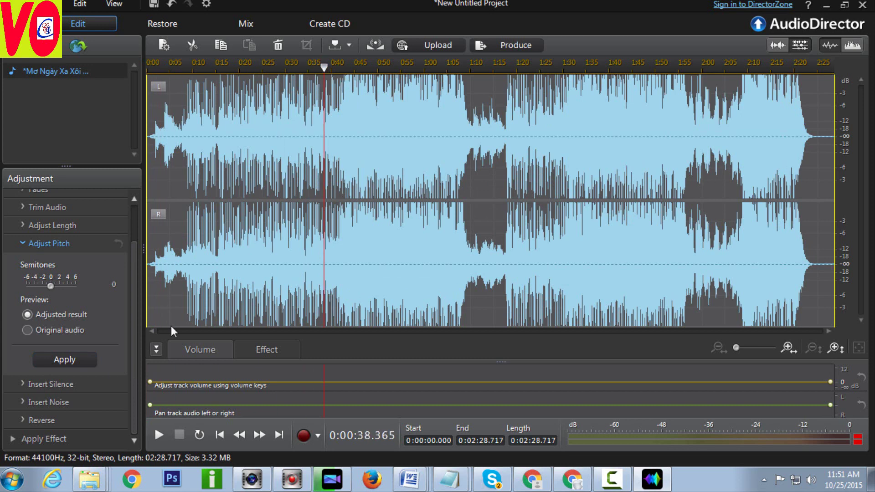
# Apply a 0.90x stretch ratio to the song with its pitch kept, and play the result from about 0:24
pyautogui.click(159, 434)
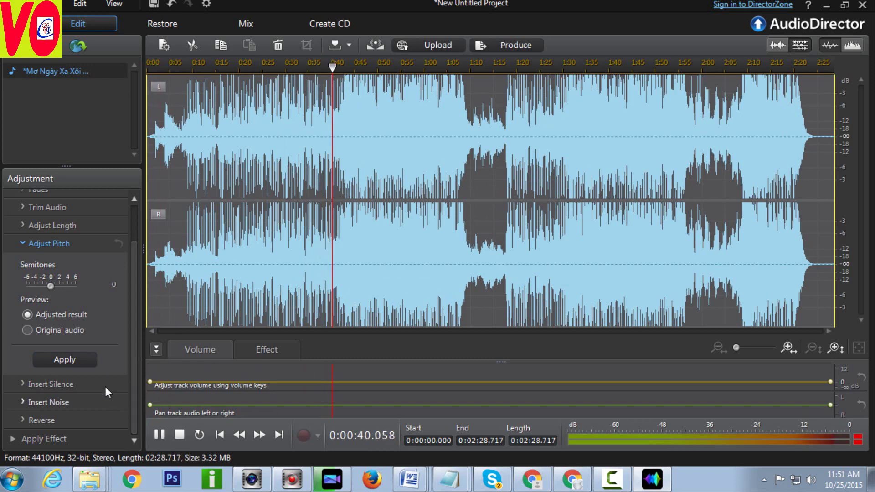
pyautogui.click(23, 224)
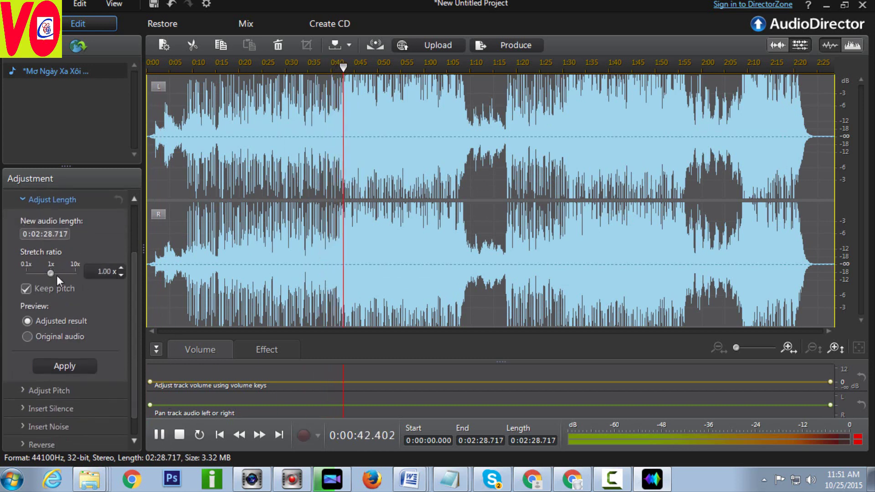
pyautogui.click(120, 277)
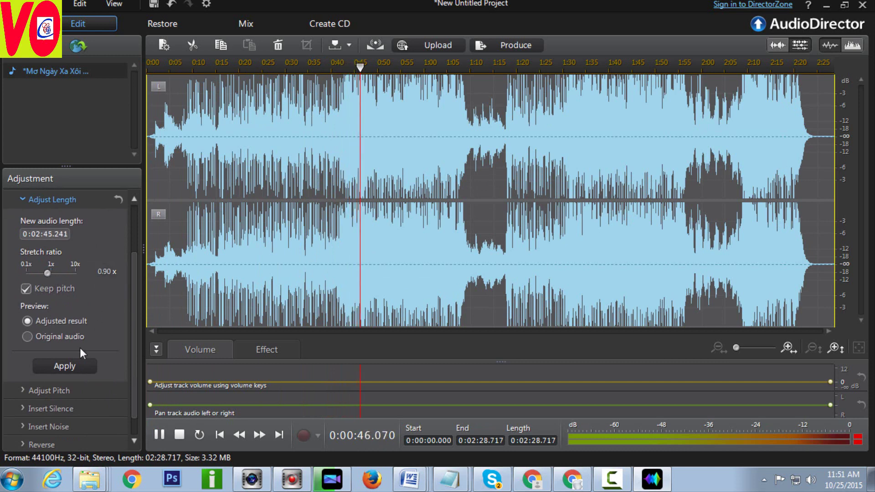
pyautogui.click(67, 365)
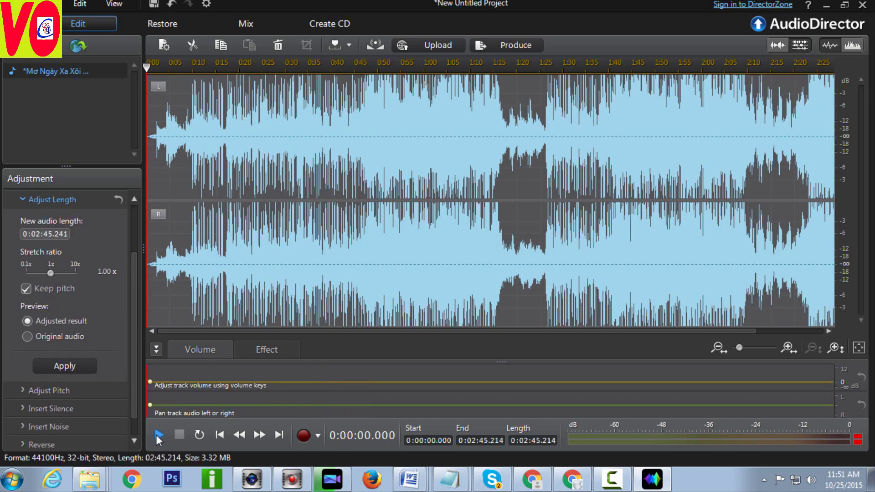
pyautogui.click(156, 435)
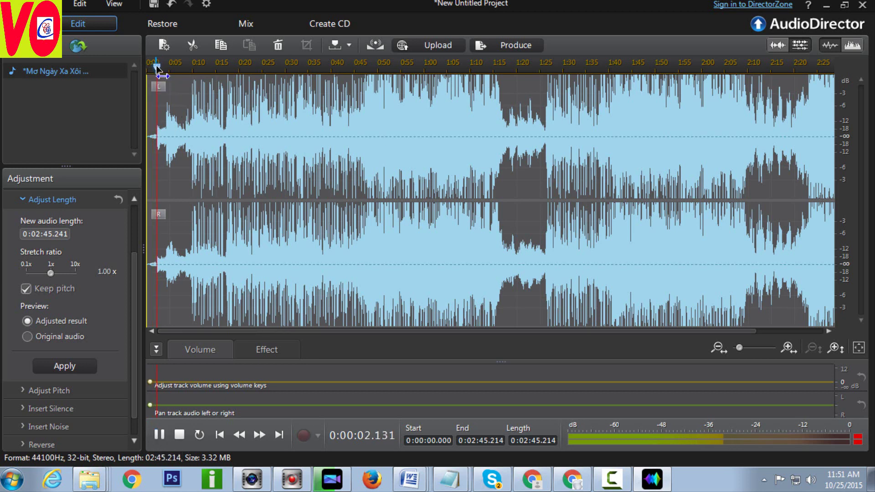
pyautogui.moveTo(157, 69); pyautogui.dragTo(256, 67)
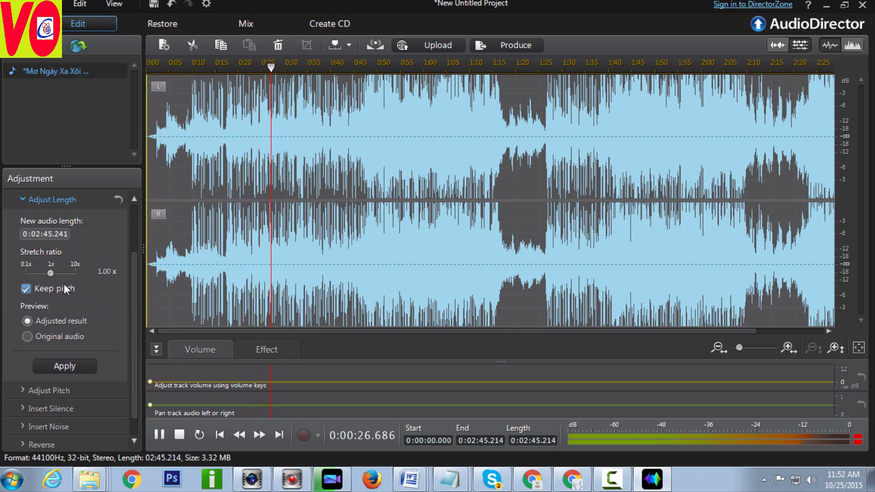
# Lengthen the song once more with a stretch ratio of 0.90x, keeping the pitch, and apply it
pyautogui.click(121, 275)
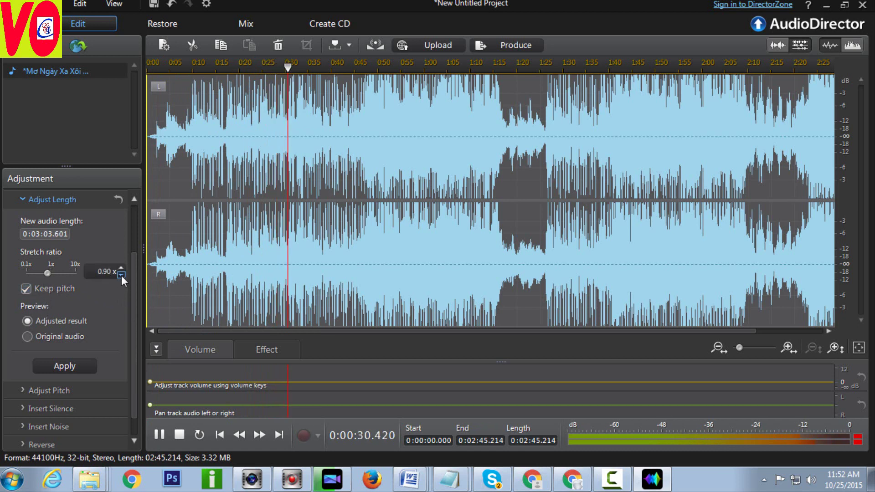
pyautogui.click(121, 275)
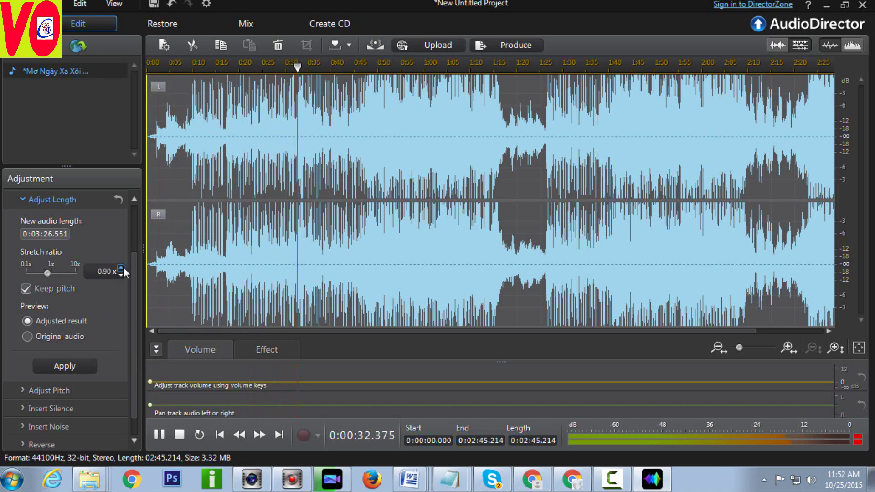
pyautogui.click(121, 267)
pyautogui.click(121, 268)
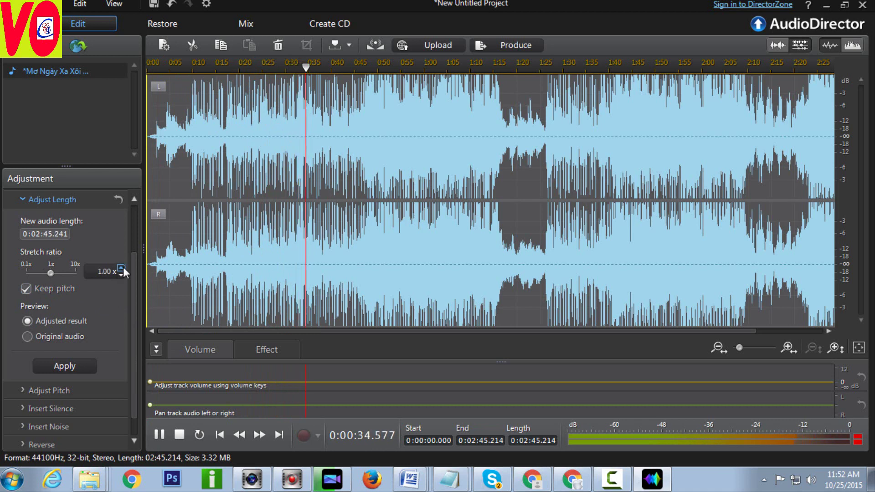
pyautogui.click(121, 275)
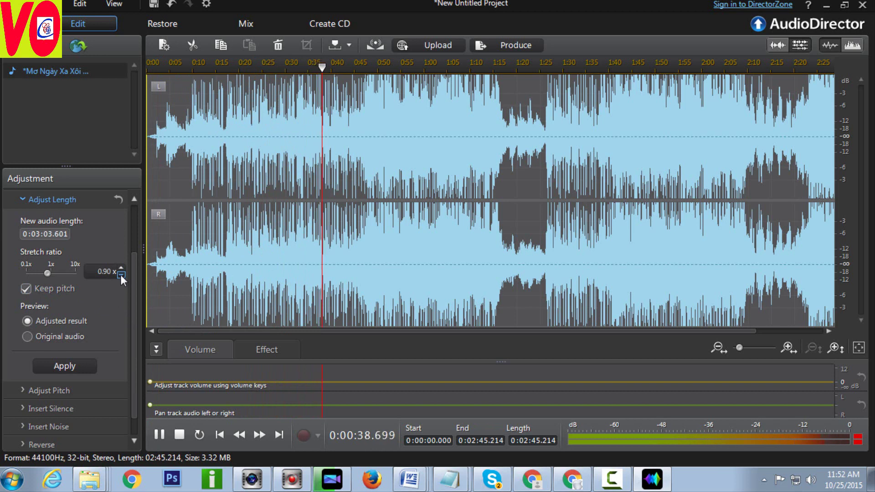
pyautogui.click(121, 275)
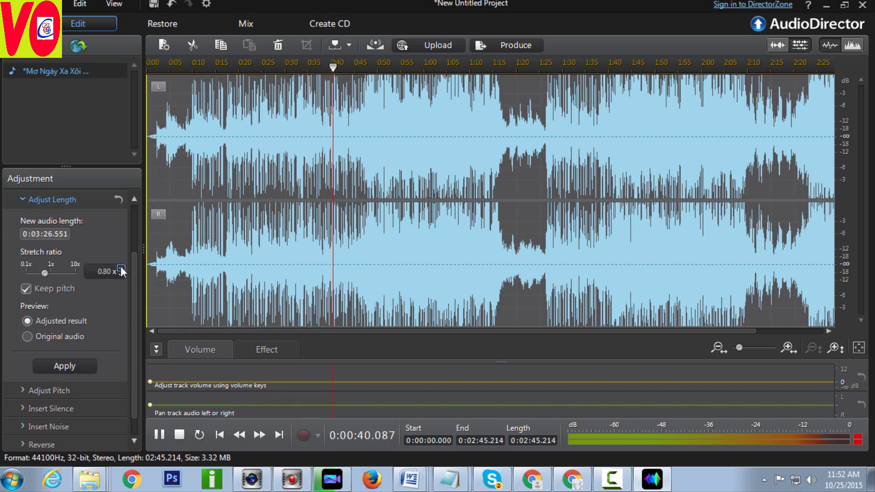
pyautogui.click(120, 266)
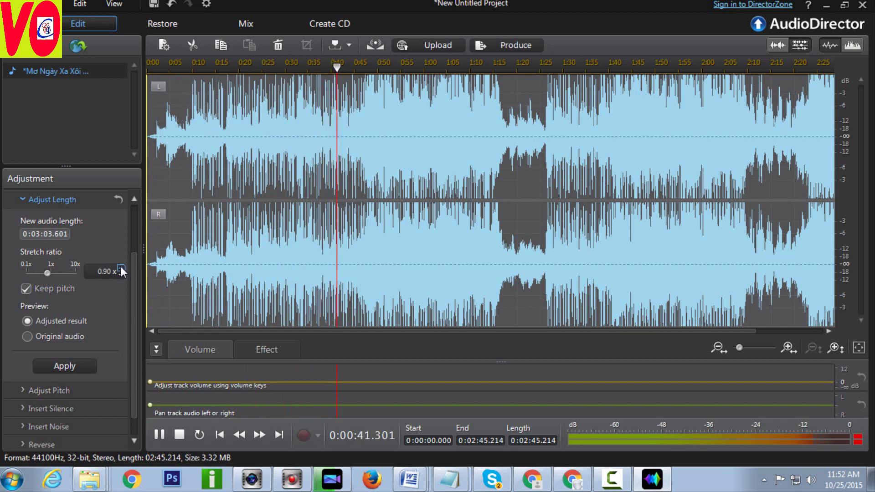
pyautogui.click(66, 365)
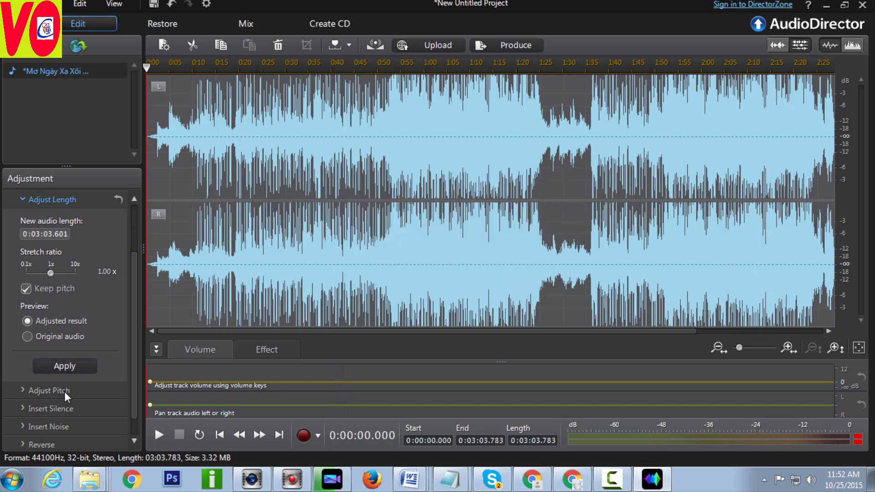
# Lower the song's pitch, apply the change, and play the song from about 0:17
pyautogui.click(64, 392)
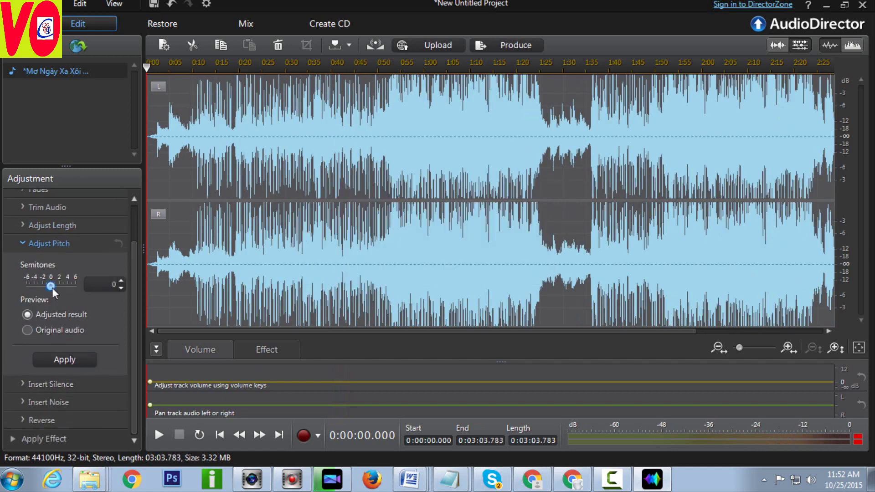
pyautogui.click(50, 286)
pyautogui.moveTo(46, 285); pyautogui.dragTo(44, 285)
pyautogui.click(58, 362)
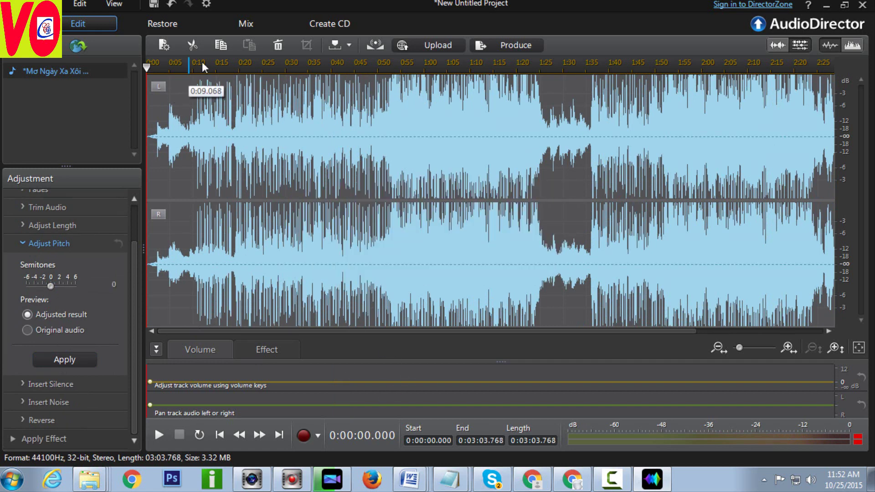
pyautogui.click(224, 66)
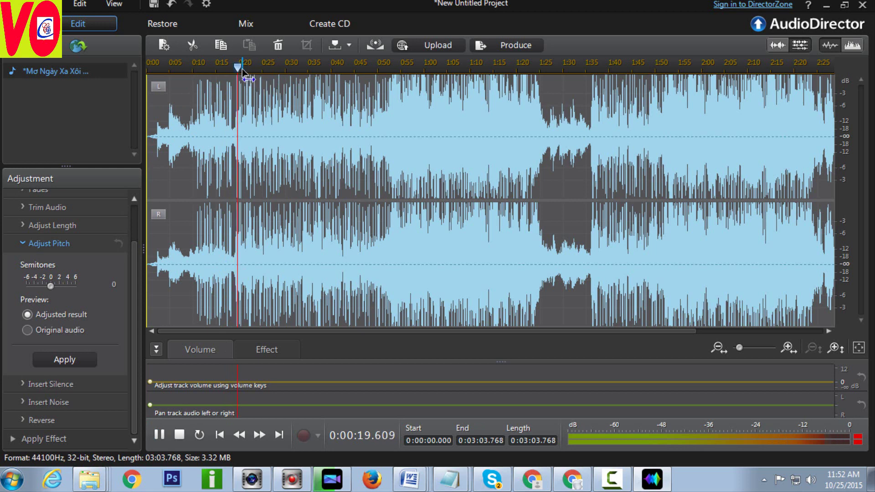
pyautogui.click(810, 481)
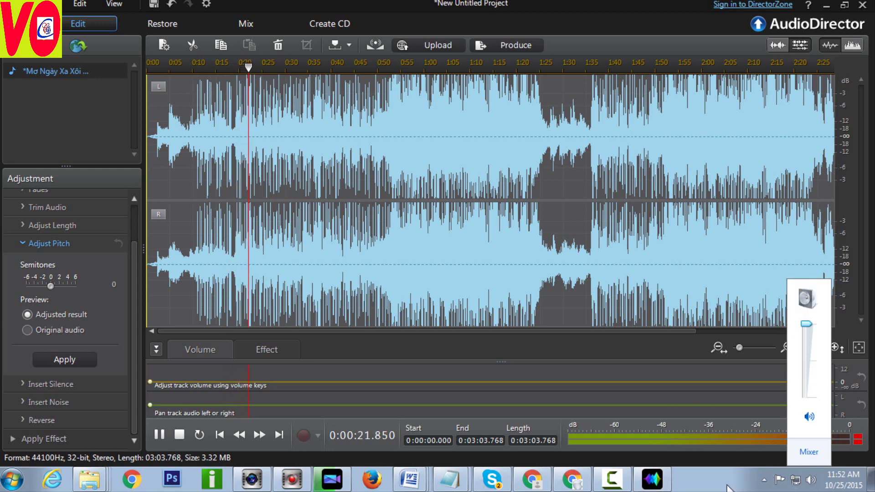
pyautogui.click(809, 481)
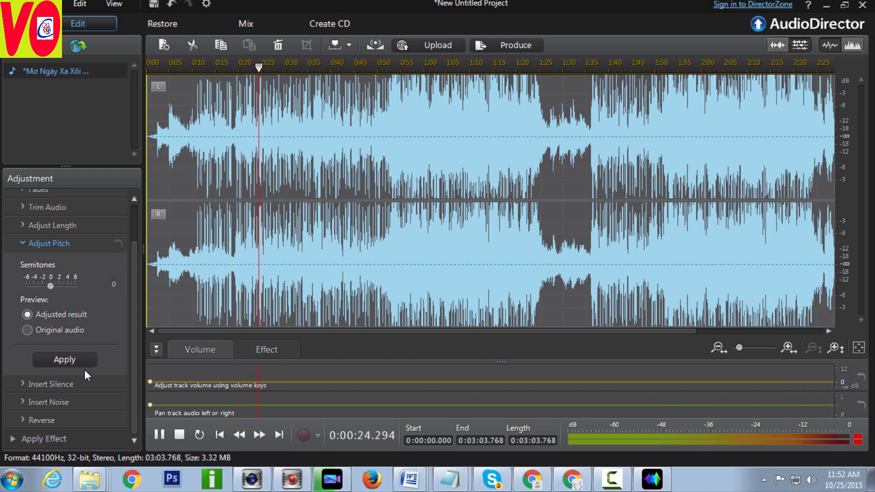
# Try to trim the whole song with the Remove selected part mode, and undo the trim
pyautogui.click(34, 209)
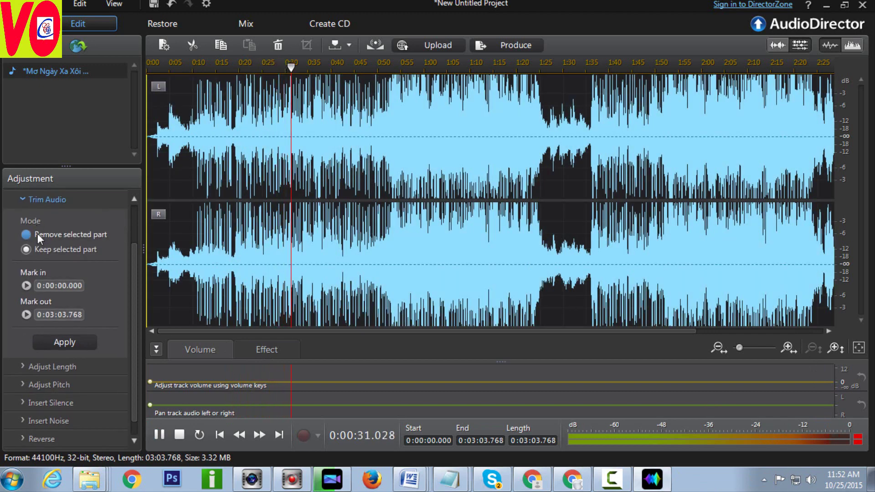
pyautogui.click(38, 233)
pyautogui.click(64, 342)
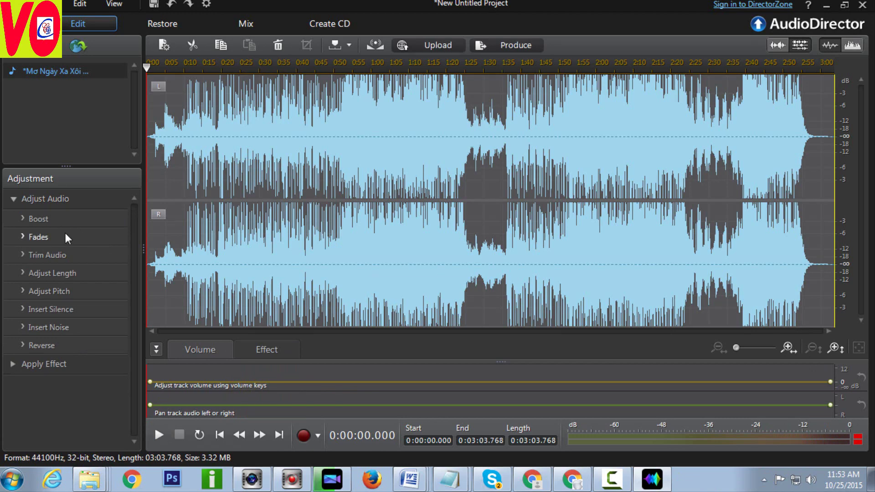
pyautogui.click(52, 260)
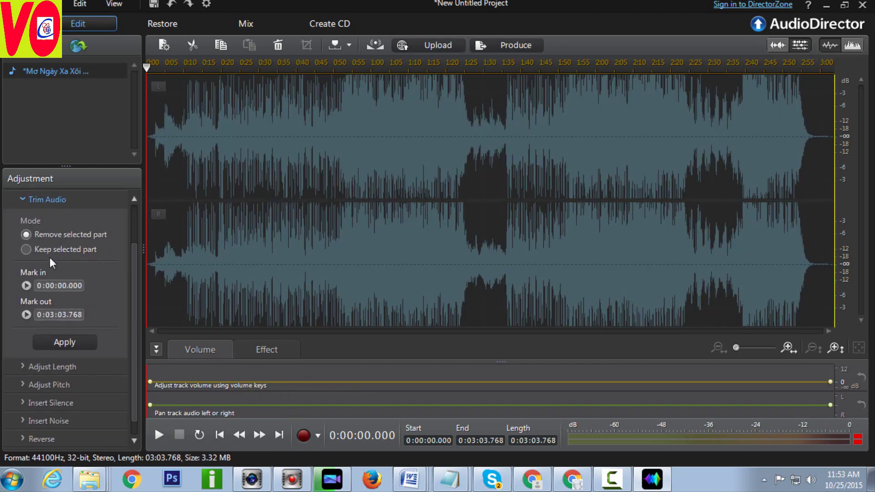
pyautogui.moveTo(146, 68); pyautogui.dragTo(270, 69)
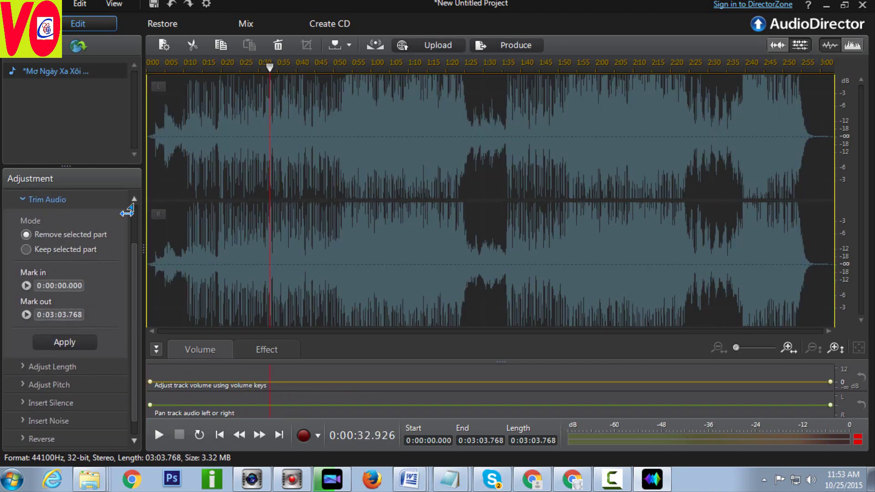
pyautogui.click(64, 342)
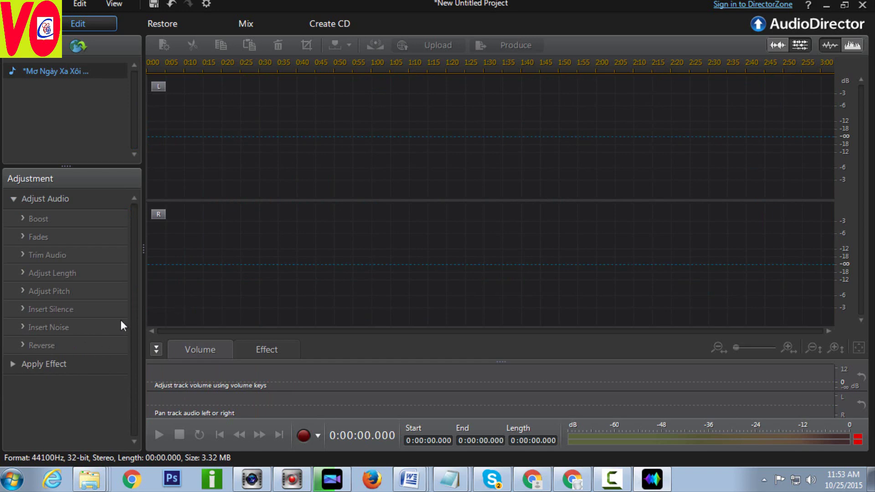
pyautogui.hotkey('ctrl', 'z')
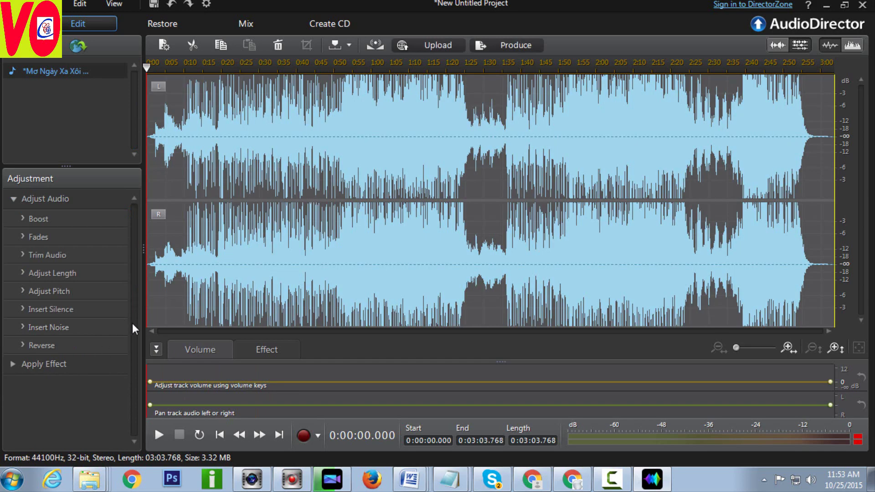
# Insert 1 second of Normal noise at the start of the song
pyautogui.click(55, 309)
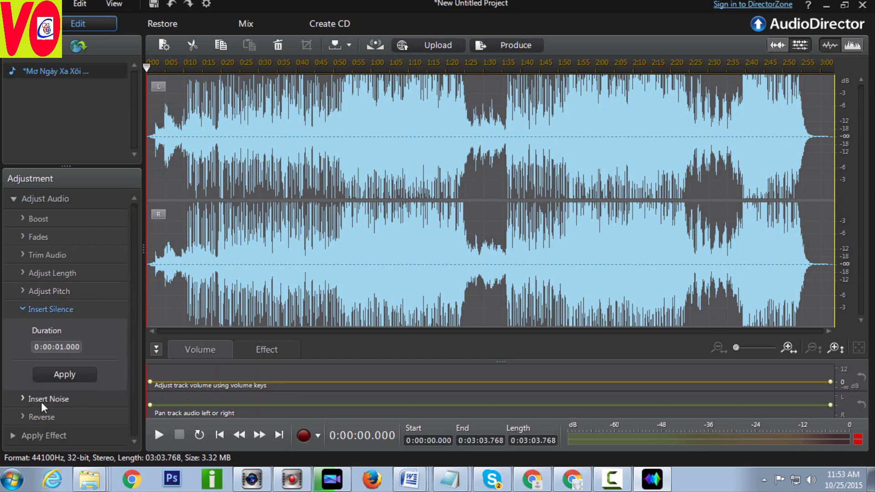
pyautogui.click(42, 399)
pyautogui.click(70, 328)
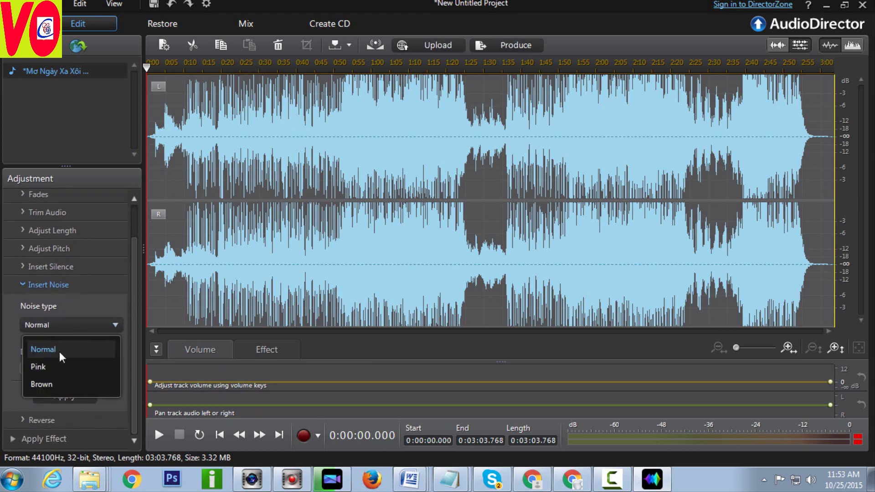
pyautogui.click(51, 362)
pyautogui.click(53, 395)
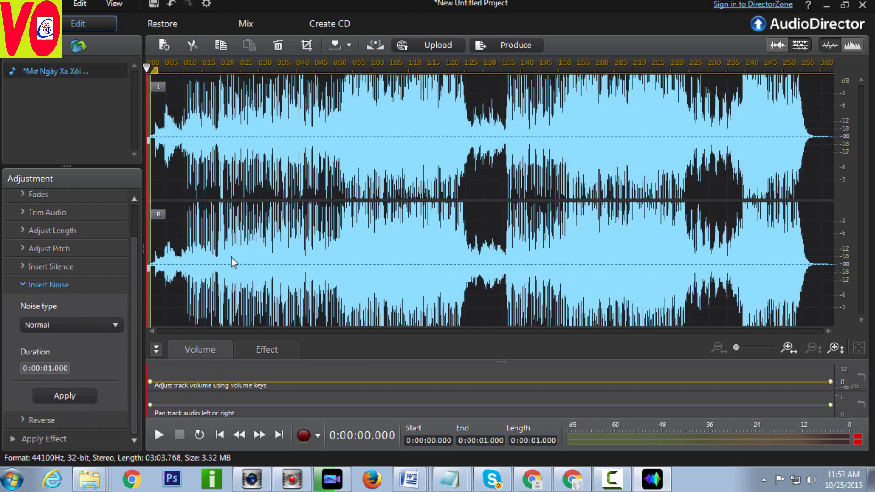
# Extend the selection from the song's start to about 0:58 and play it from about 0:47
pyautogui.moveTo(156, 72); pyautogui.dragTo(363, 74)
pyautogui.click(322, 66)
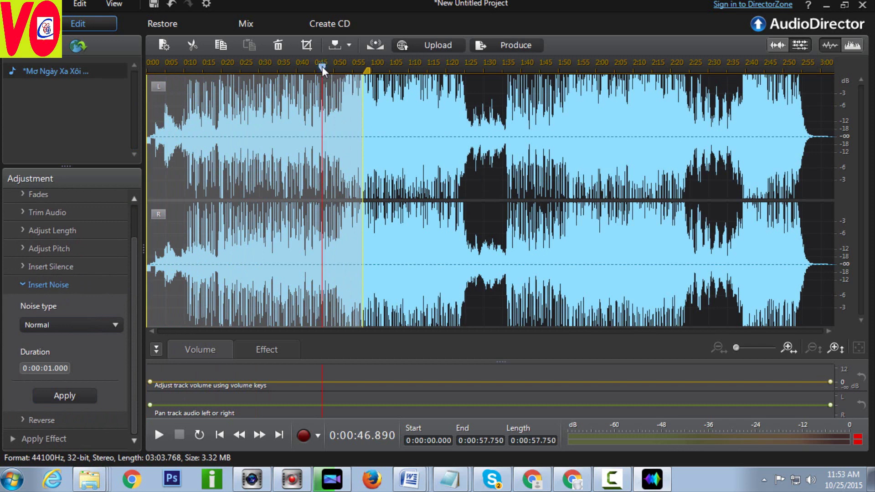
pyautogui.click(162, 436)
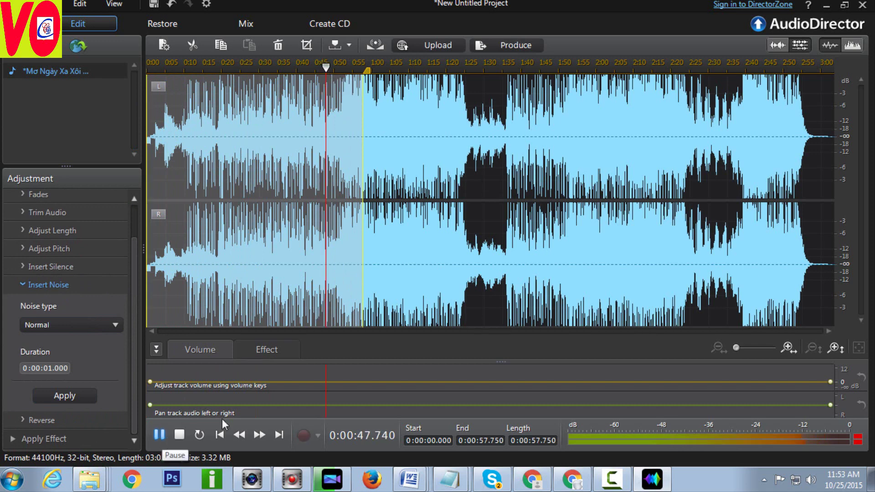
pyautogui.click(811, 480)
pyautogui.click(811, 480)
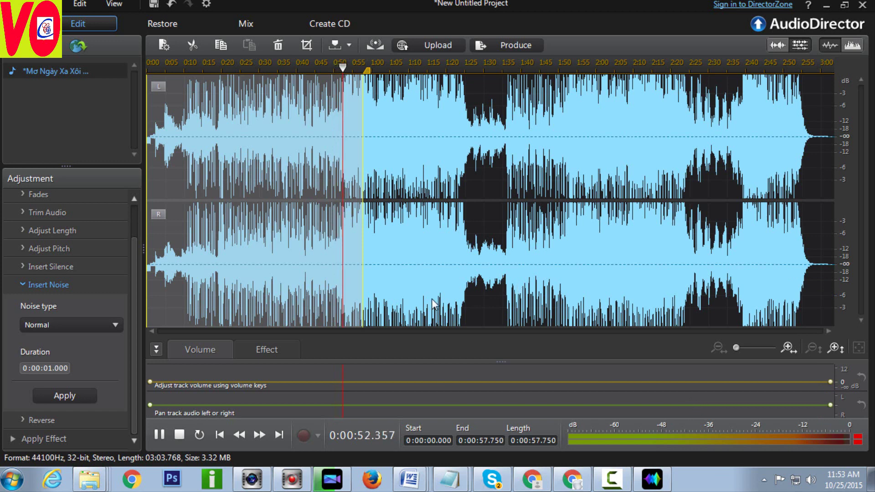
# Open the Reverse adjustment and normalize the selected first part of the song
pyautogui.click(53, 421)
pyautogui.rightClick(259, 236)
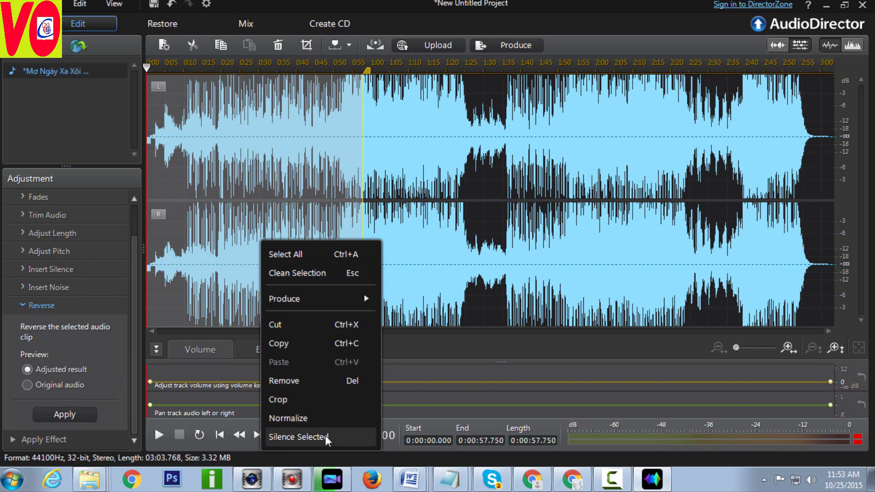
pyautogui.click(326, 418)
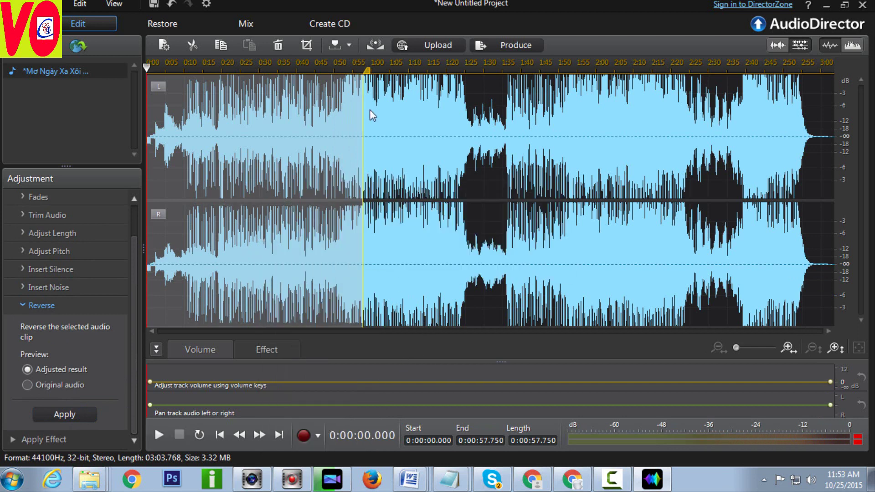
# Collapse the selection, play the song from about 0:40, and undo the normalization, inserted noise and pitch change
pyautogui.moveTo(364, 75); pyautogui.dragTo(148, 72)
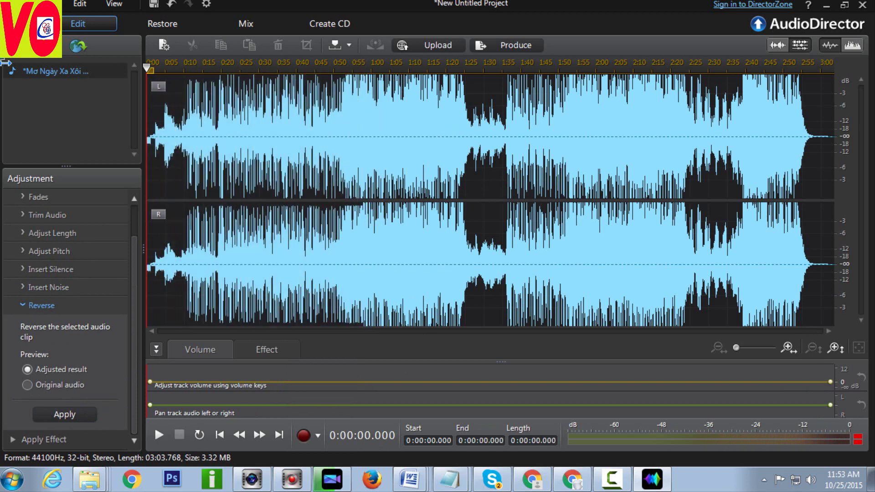
pyautogui.click(298, 68)
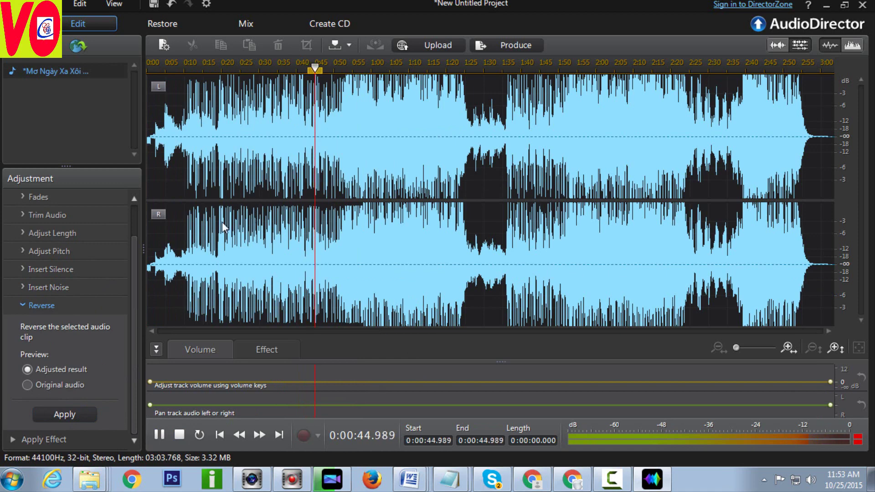
pyautogui.press('space')
pyautogui.hotkey('ctrl', 'a')
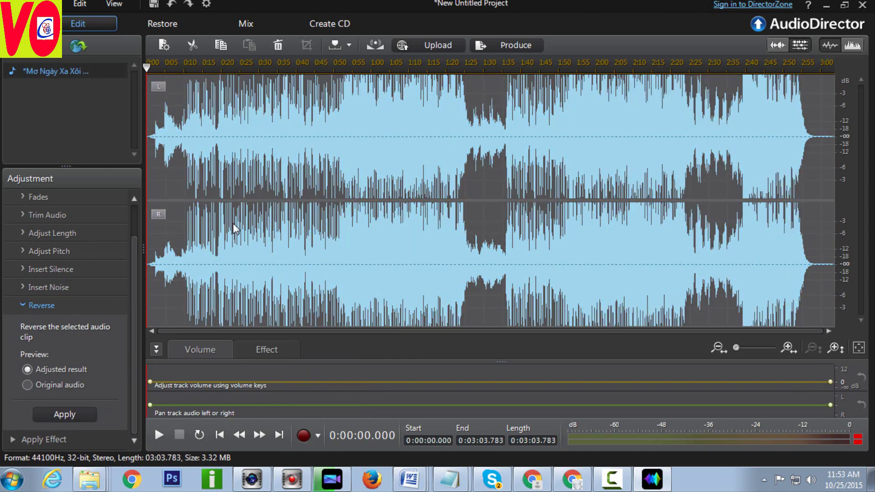
# Undo the remaining edits one by one back to the original song, playing parts from about 0:28 and 0:32 in between
pyautogui.hotkey('ctrl', 'y')
pyautogui.click(277, 67)
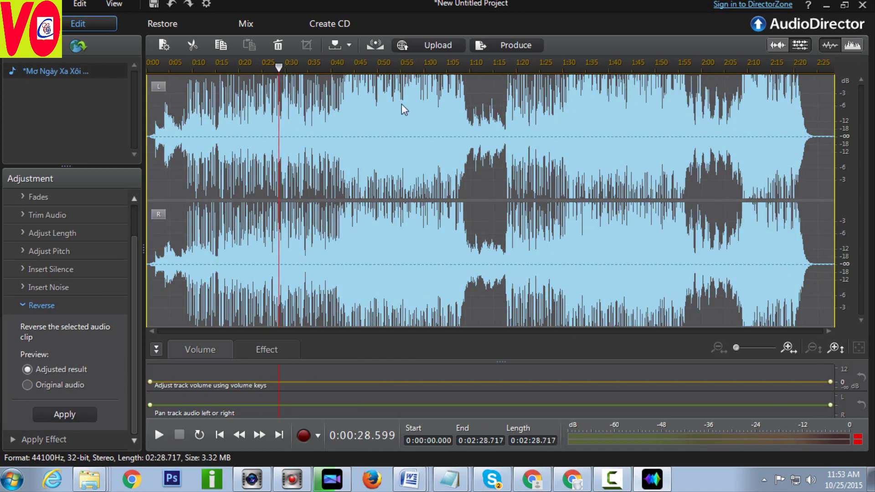
pyautogui.click(336, 65)
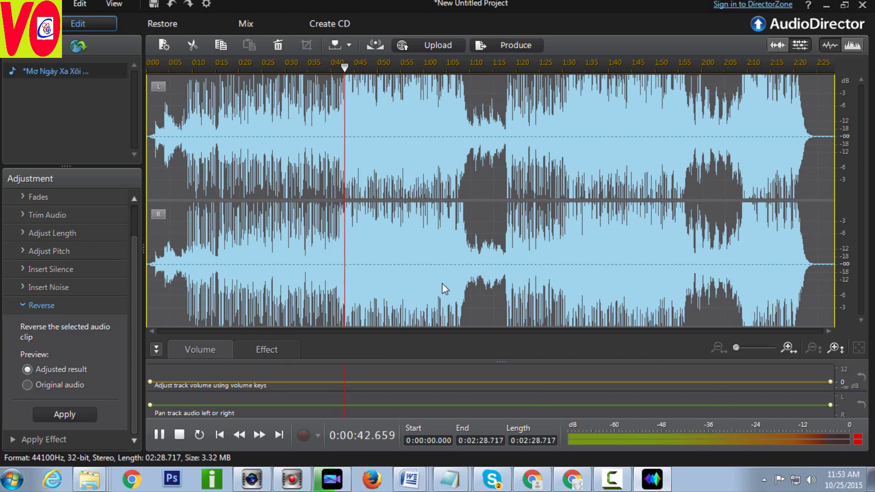
pyautogui.click(427, 271)
pyautogui.hotkey('ctrl', 'z')
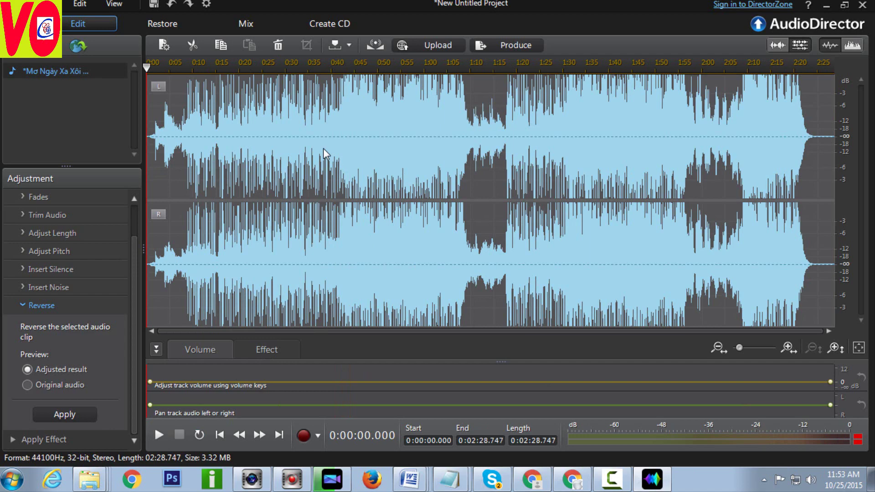
pyautogui.click(292, 69)
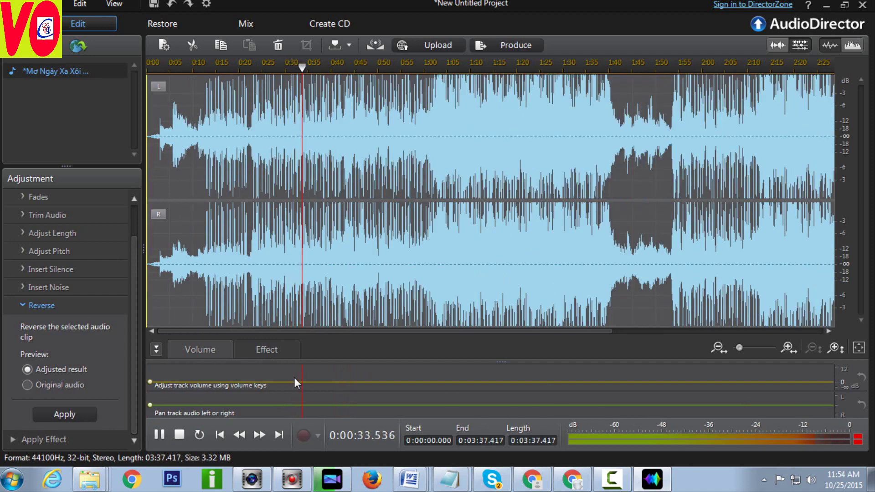
pyautogui.click(286, 286)
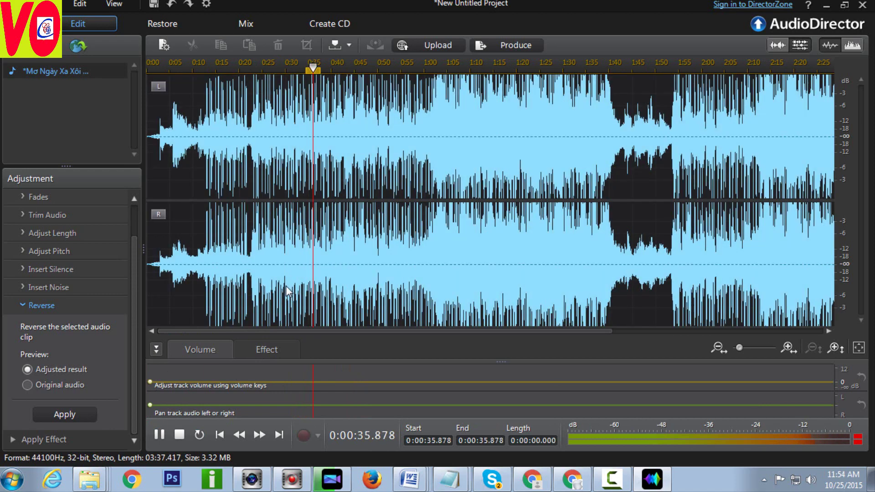
pyautogui.hotkey('ctrl', 'z')
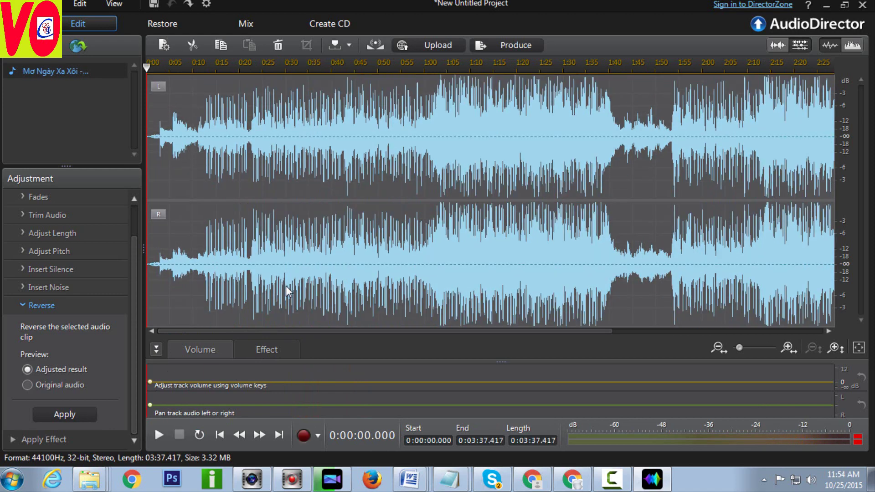
# Play the song from about 0:23 and look through the Insert Silence, Trim Audio and Boost adjustments
pyautogui.click(254, 67)
pyautogui.click(165, 435)
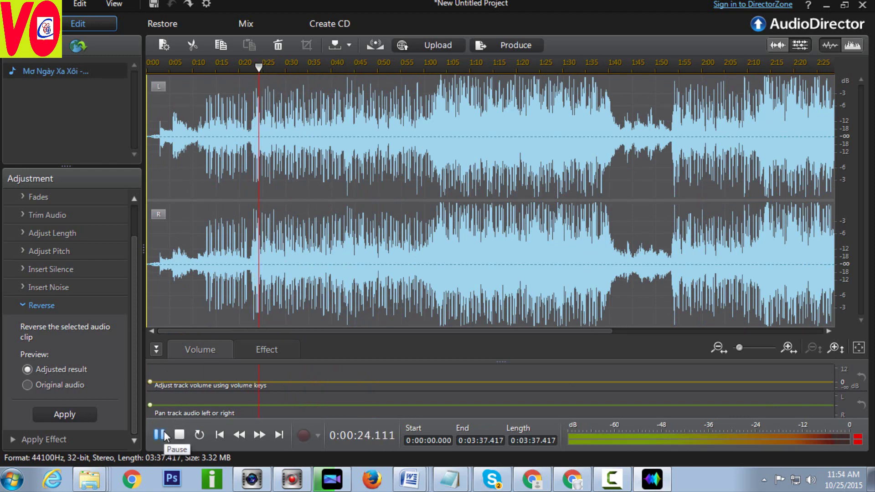
pyautogui.click(48, 269)
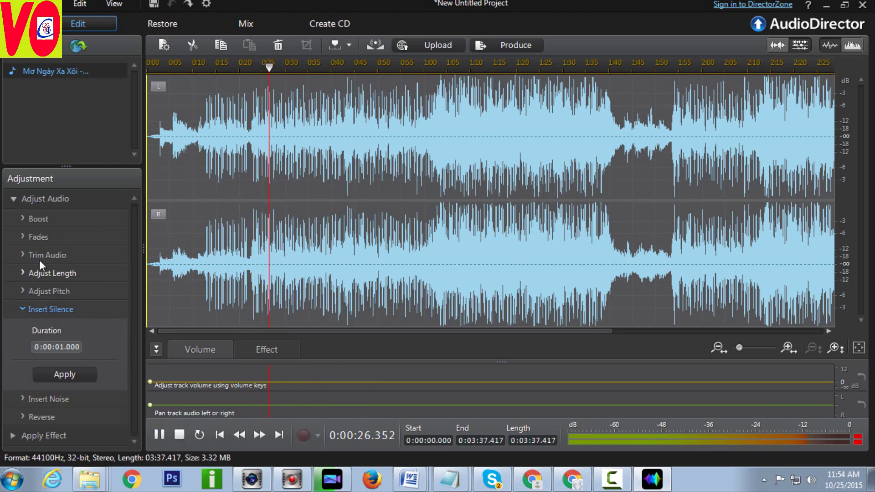
pyautogui.click(39, 258)
pyautogui.scroll(2, 45, 264)
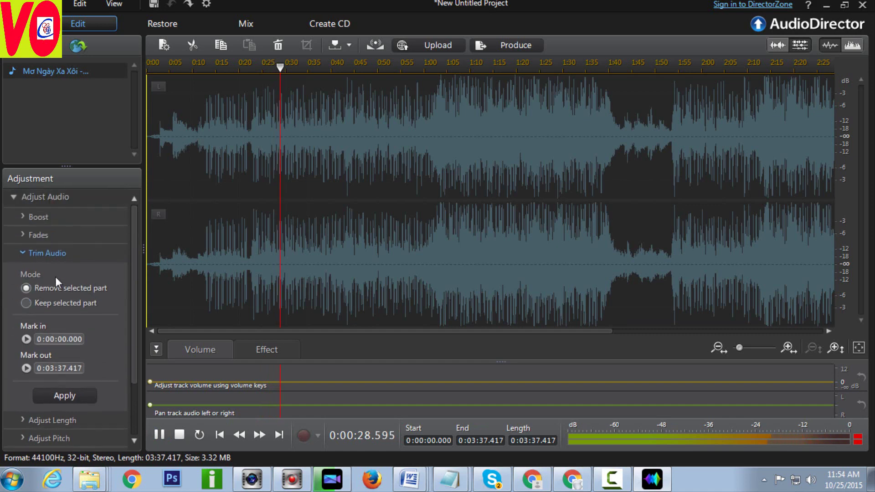
pyautogui.click(32, 219)
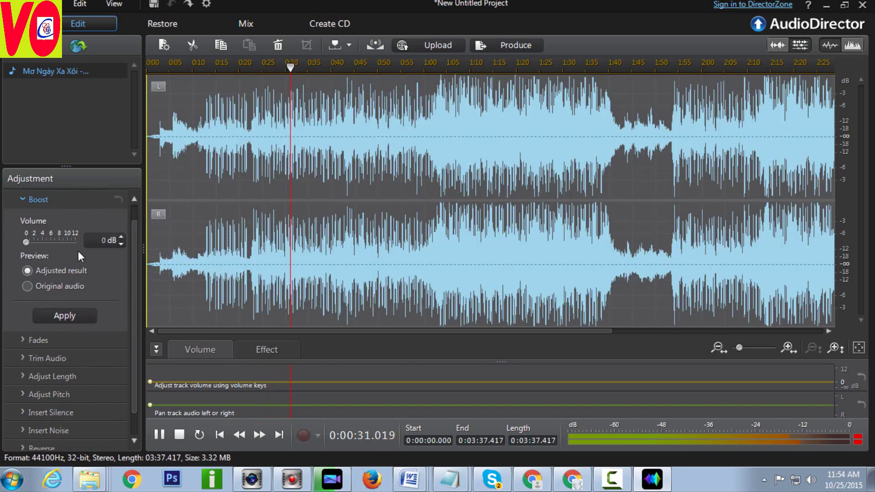
# Collapse the selection and play the song again from about 0:23
pyautogui.rightClick(212, 227)
pyautogui.click(211, 214)
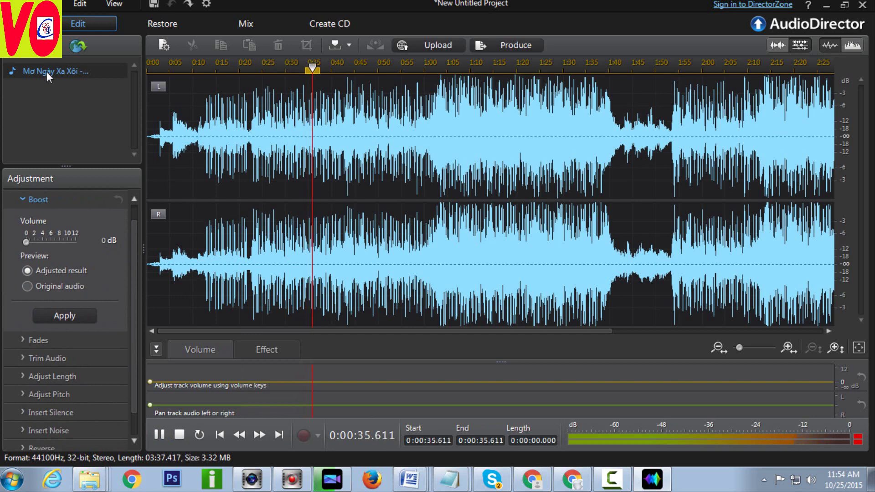
pyautogui.moveTo(50, 72)
pyautogui.click(97, 70)
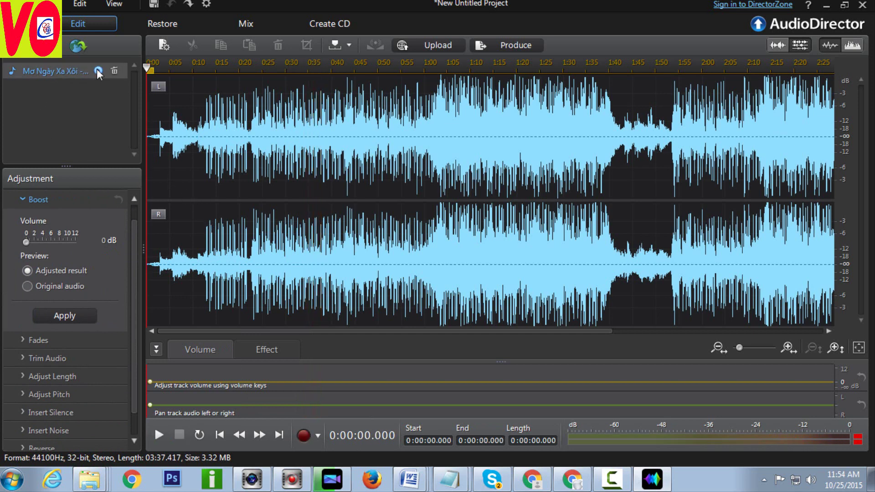
pyautogui.click(253, 126)
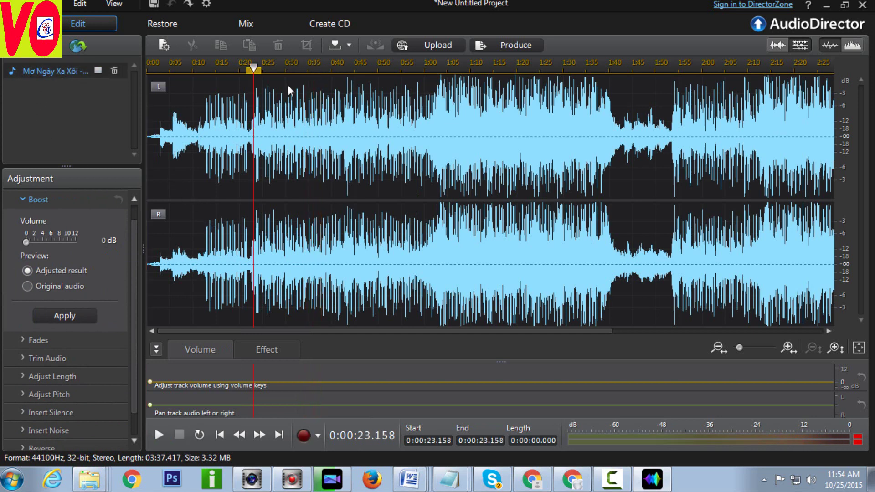
pyautogui.click(159, 435)
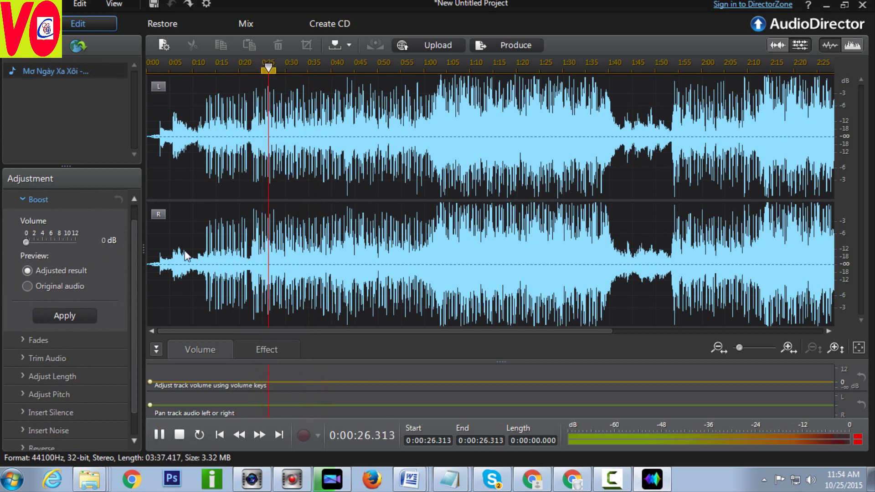
# Set the Boost volume to 1 dB, and apply a fade-in with a 57% initial volume to the song's start
pyautogui.moveTo(28, 242); pyautogui.dragTo(33, 244)
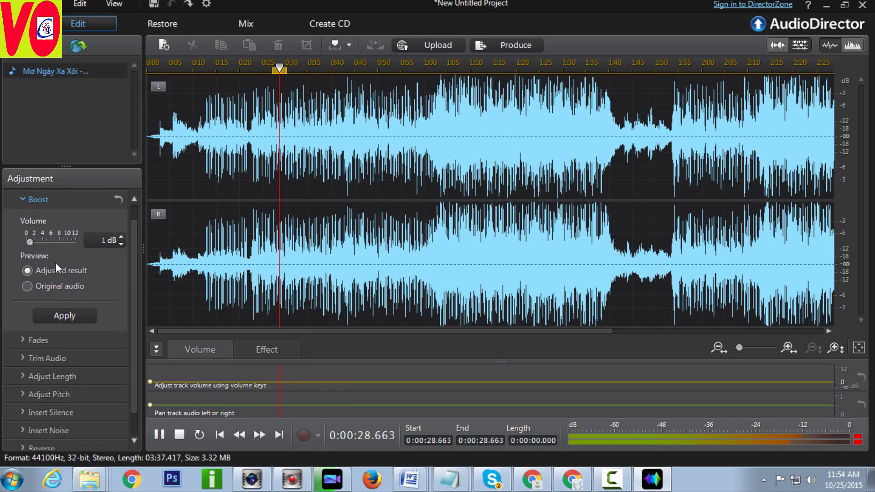
pyautogui.scroll(-1, 62, 301)
pyautogui.click(53, 315)
pyautogui.scroll(-2, 62, 312)
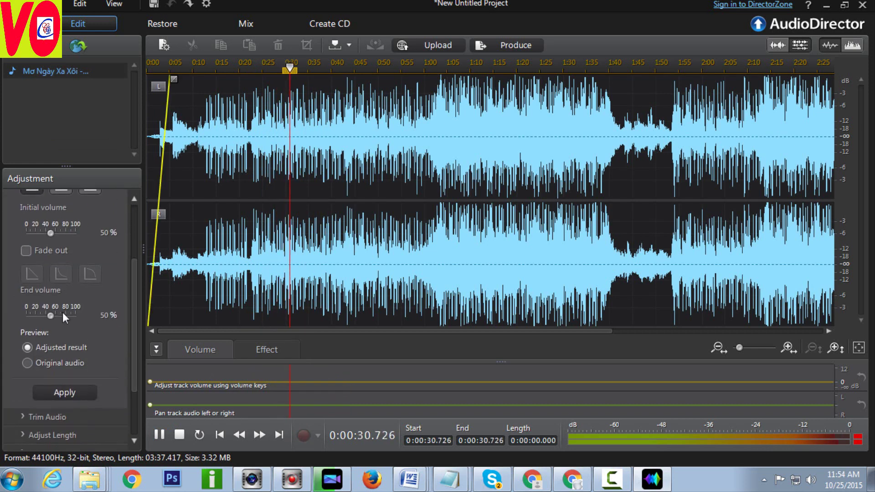
pyautogui.moveTo(54, 231); pyautogui.dragTo(59, 231)
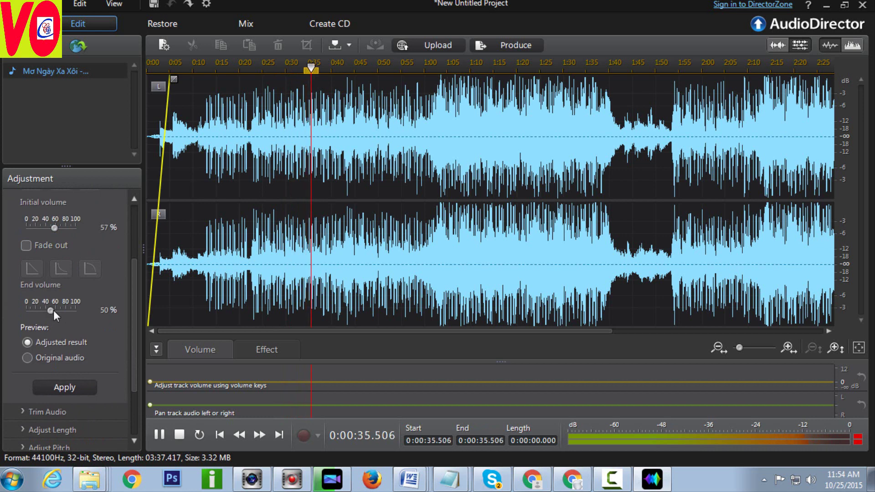
pyautogui.scroll(-3, 70, 336)
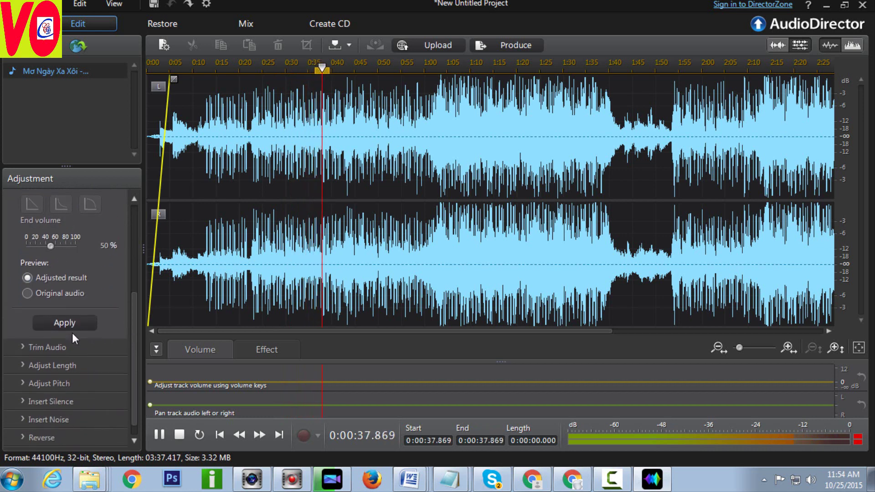
pyautogui.click(69, 301)
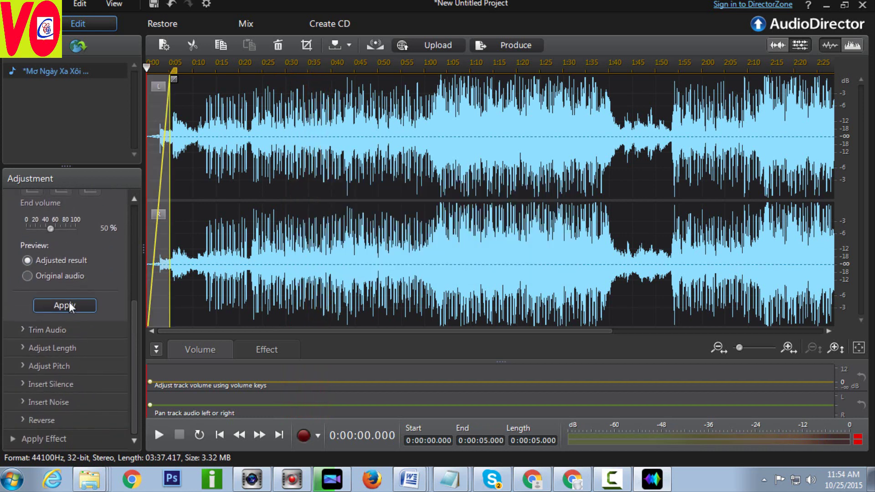
# Look through the Trim Audio, Adjust Length, Adjust Pitch and Insert Silence settings
pyautogui.click(64, 330)
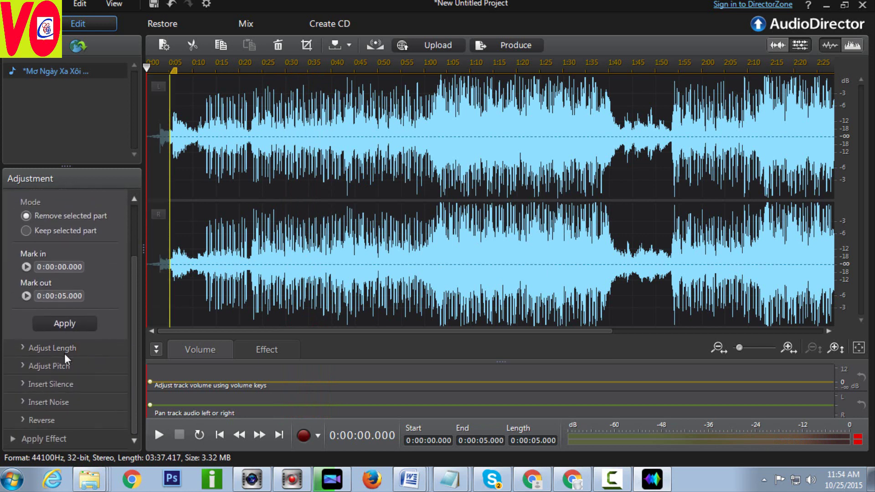
pyautogui.click(79, 351)
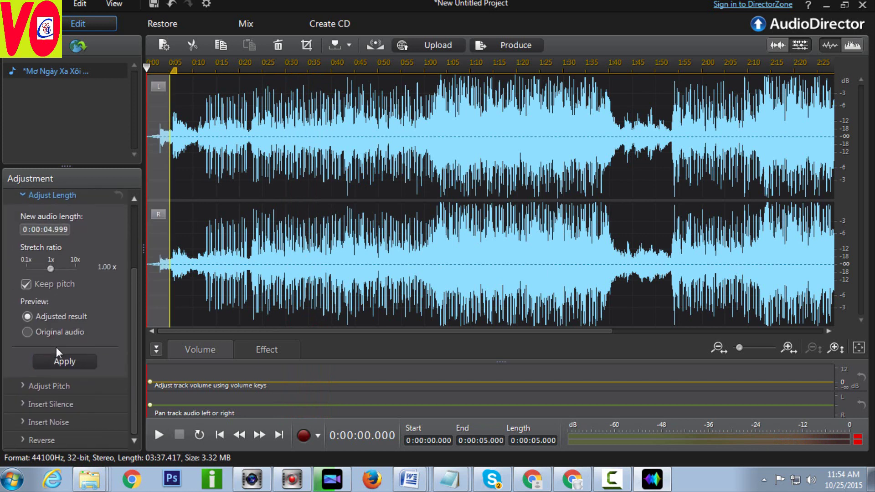
pyautogui.scroll(-1, 56, 346)
pyautogui.click(51, 367)
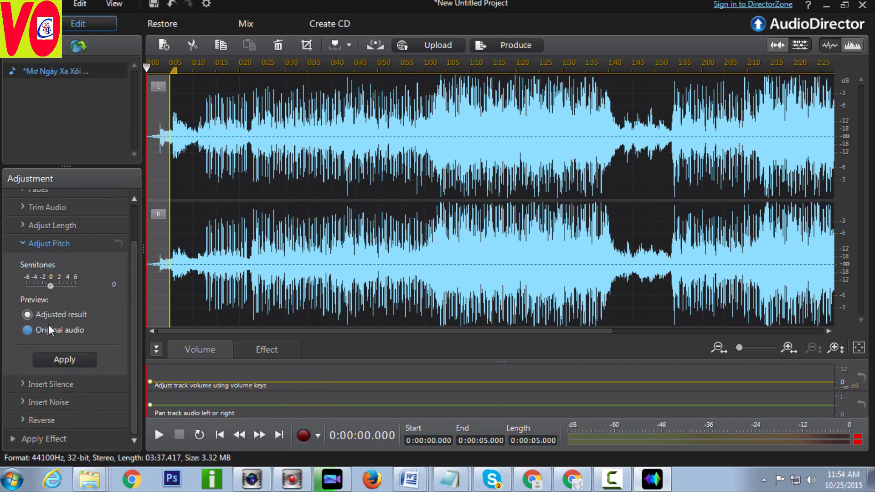
pyautogui.click(58, 384)
# Insert 1 second of Pink noise at the start of the song
pyautogui.click(51, 403)
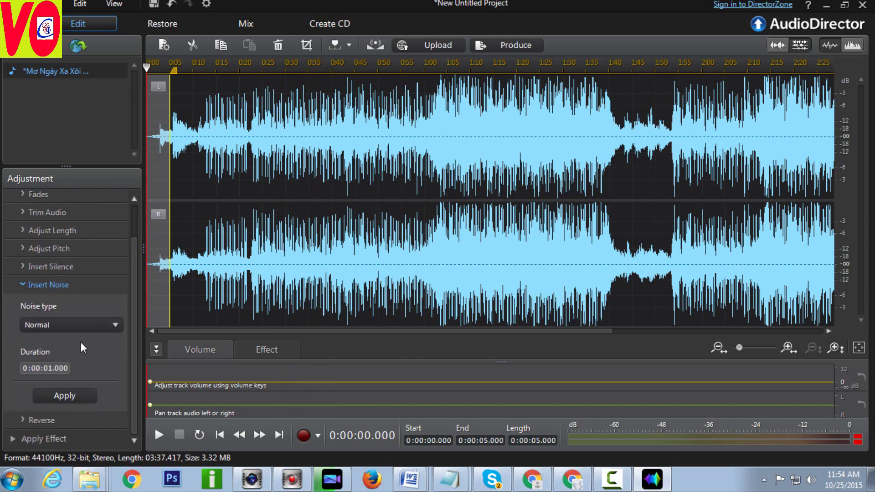
pyautogui.click(83, 325)
pyautogui.click(67, 364)
pyautogui.click(65, 395)
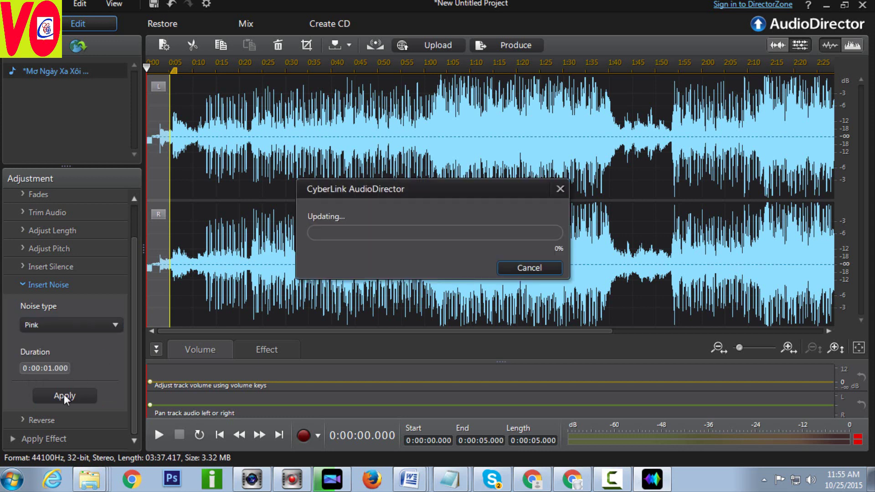
# Apply the Equalizer effect with the Dance preset to the selected first second and play the song from about 0:26
pyautogui.click(46, 438)
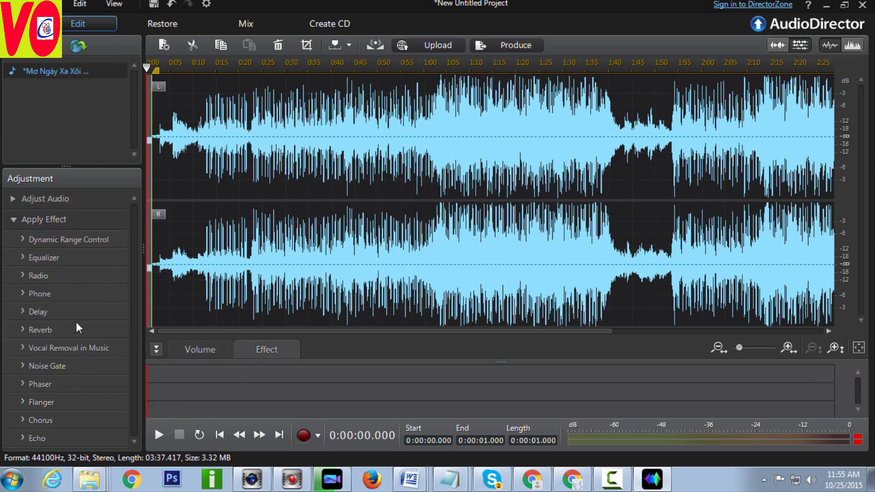
pyautogui.click(44, 258)
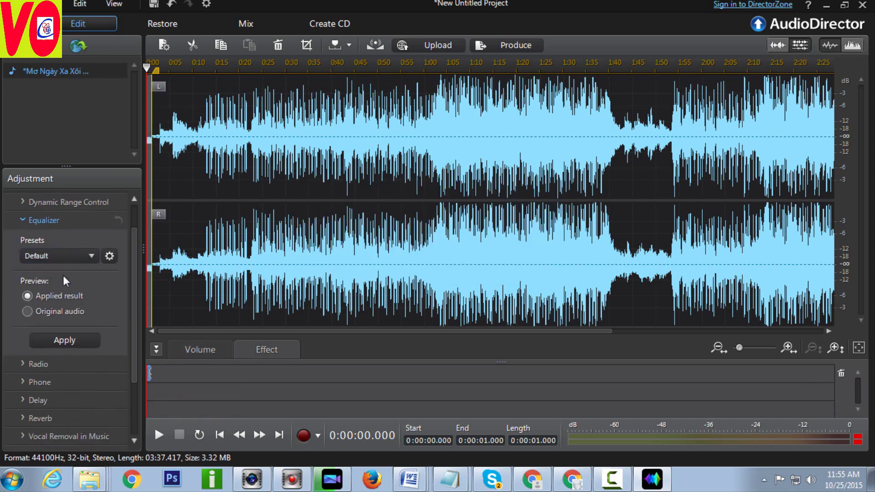
pyautogui.click(90, 256)
pyautogui.click(71, 227)
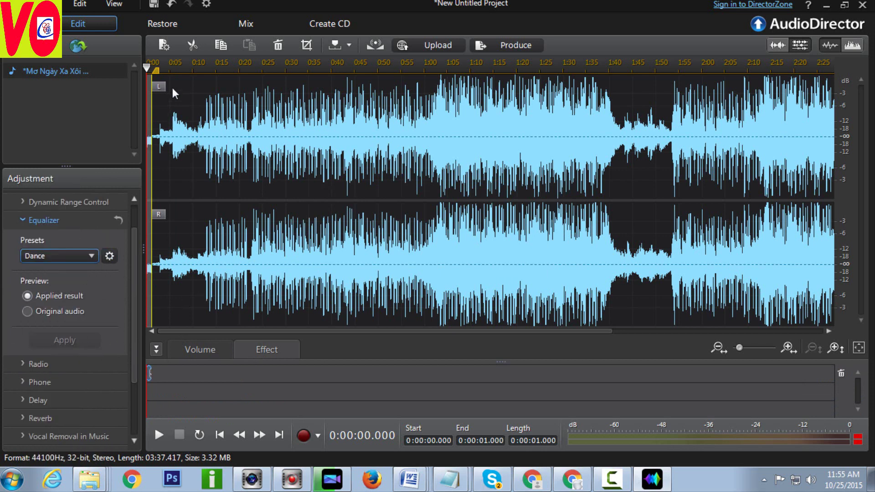
pyautogui.click(266, 66)
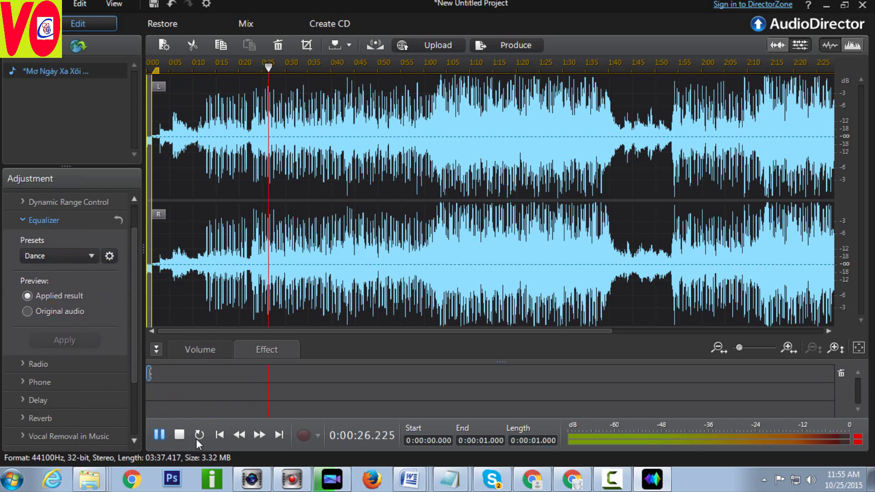
pyautogui.click(810, 480)
pyautogui.press('Escape')
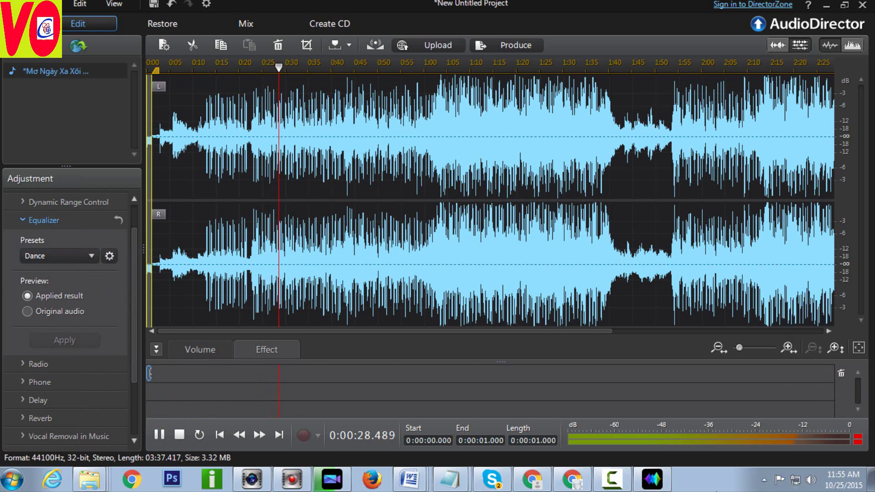
# Apply the Radio effect to the selected first second with the Old-Time Radio type
pyautogui.click(59, 365)
pyautogui.click(88, 262)
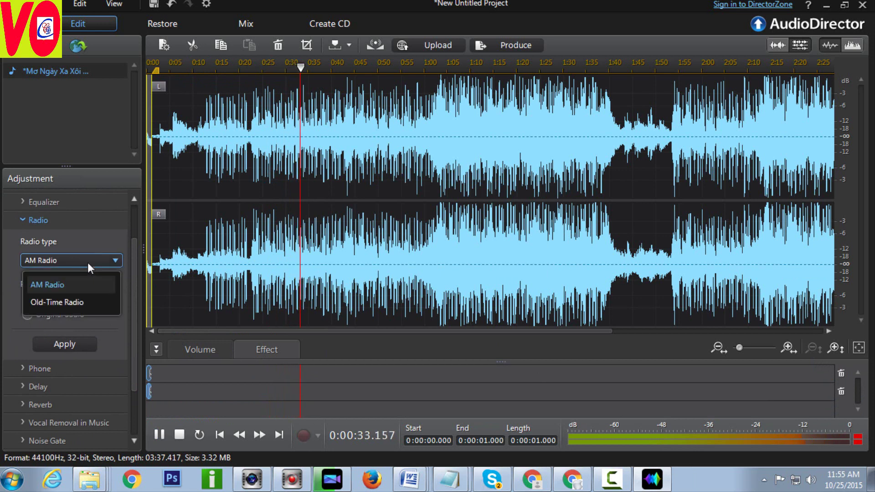
pyautogui.click(62, 304)
pyautogui.click(72, 342)
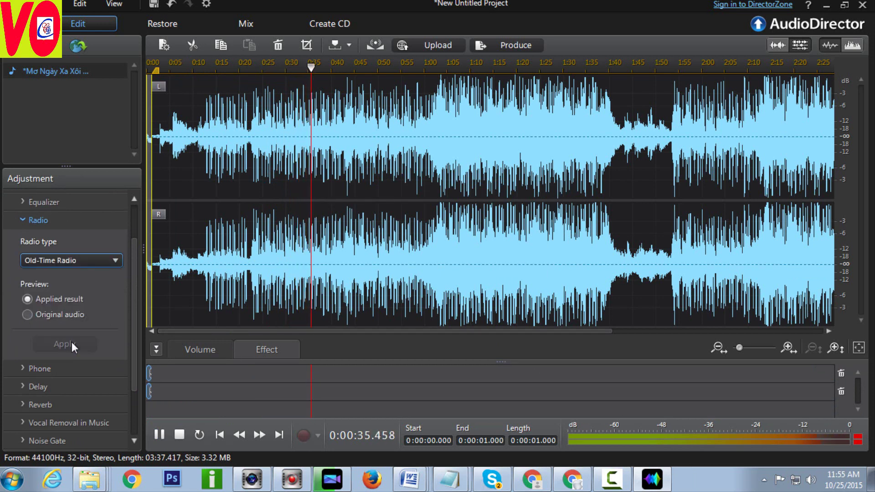
# Apply the Delay effect to the selected first second with the Robot preset
pyautogui.click(47, 386)
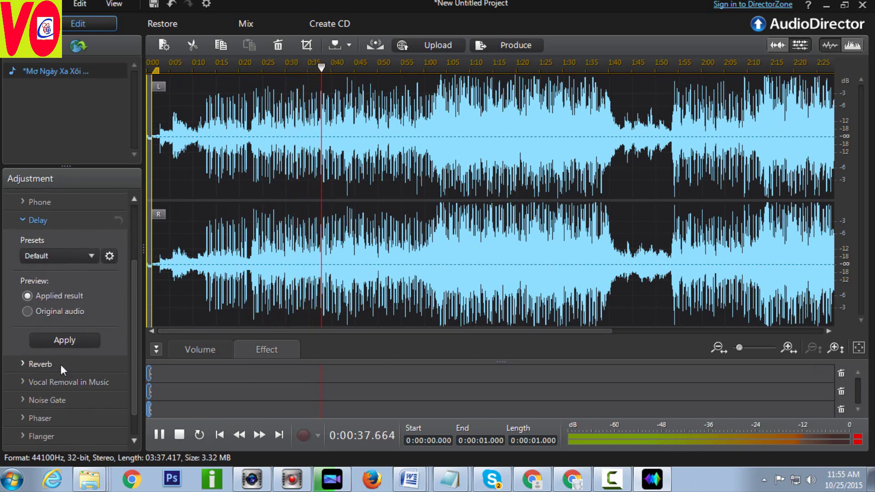
pyautogui.click(79, 257)
pyautogui.click(42, 352)
pyautogui.scroll(-1, 86, 338)
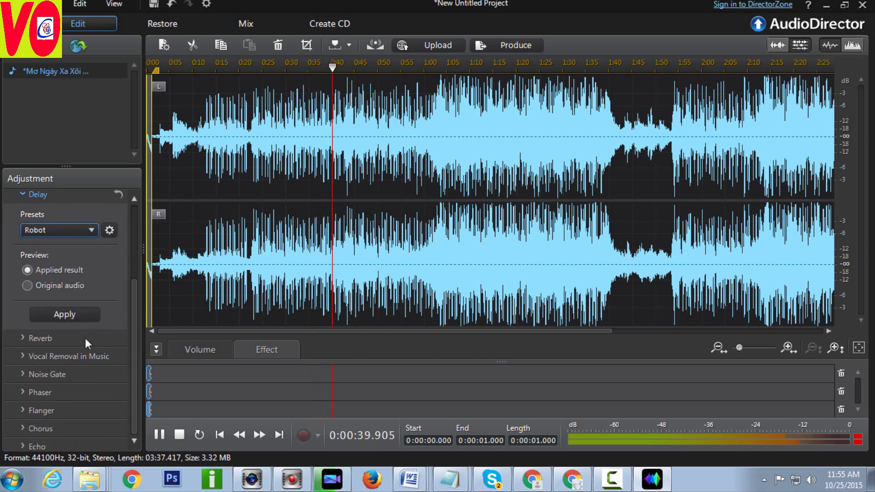
pyautogui.click(64, 309)
# Apply the Noise Gate effect to the selected first second with the Noise Gate -60dB preset and replay the song from about 0:34
pyautogui.click(57, 387)
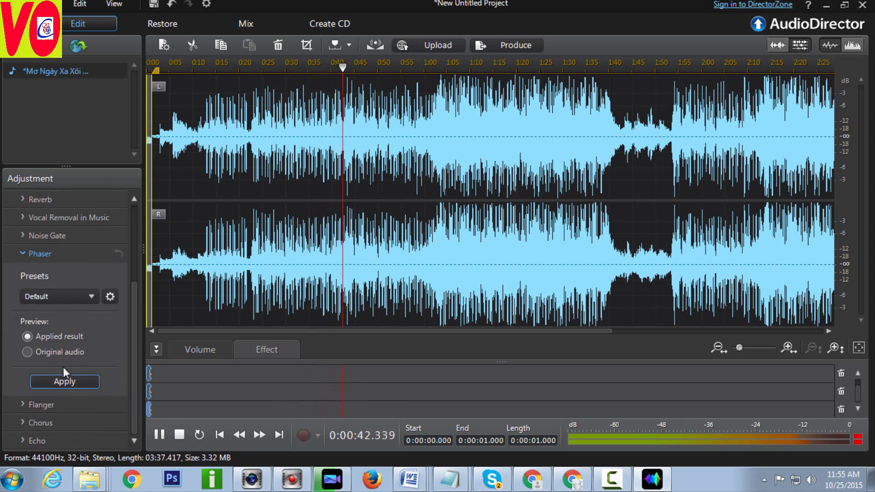
pyautogui.click(59, 235)
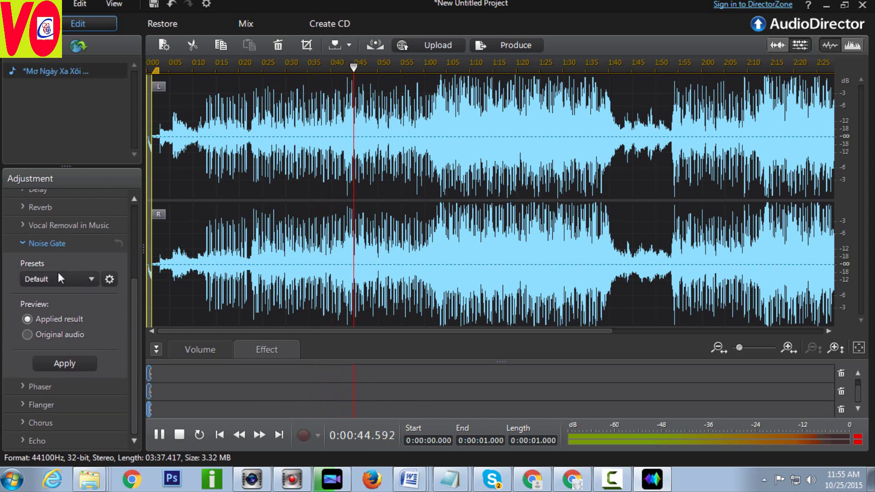
pyautogui.click(59, 279)
pyautogui.click(62, 321)
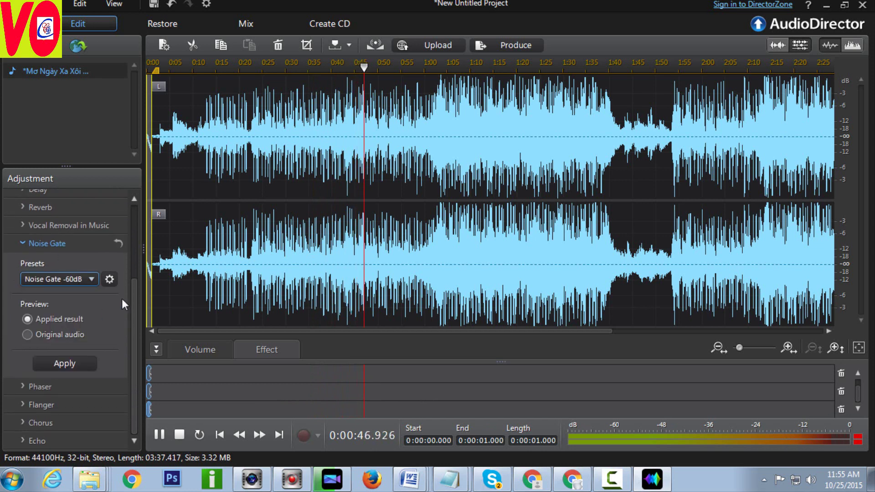
pyautogui.click(68, 363)
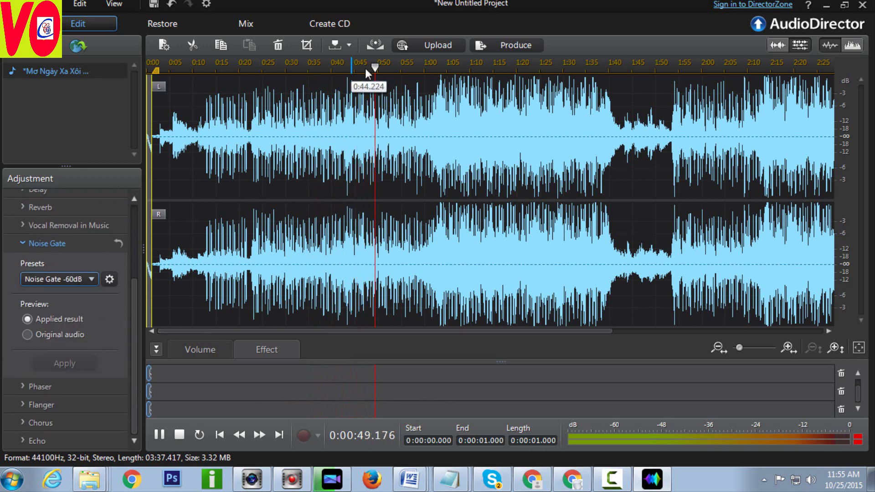
pyautogui.moveTo(367, 67); pyautogui.dragTo(307, 68)
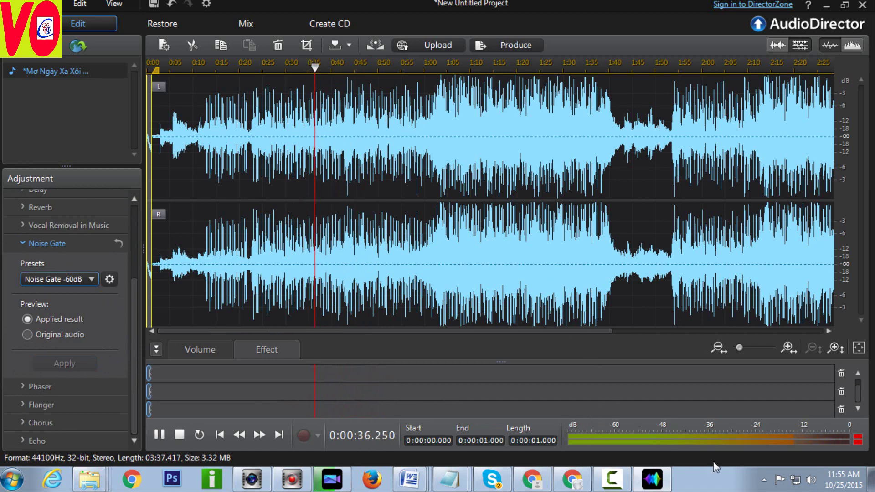
# Switch to the Mix room with its multi-track timeline
pyautogui.click(51, 4)
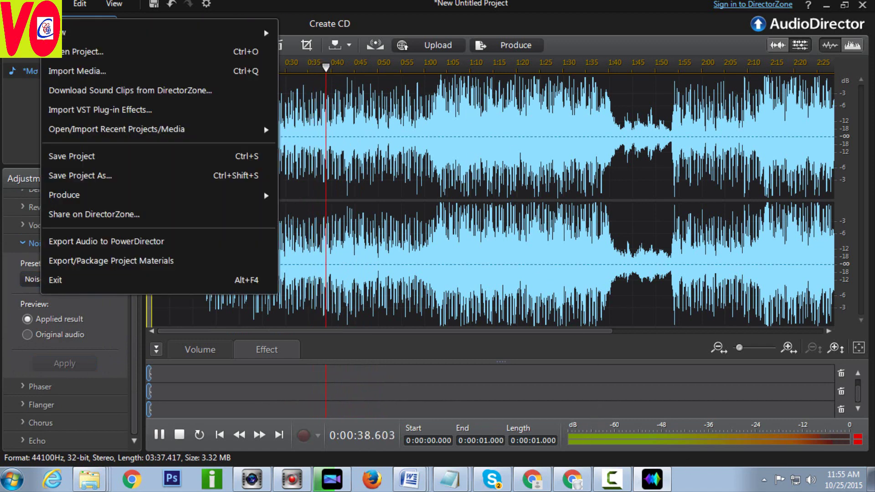
pyautogui.click(214, 5)
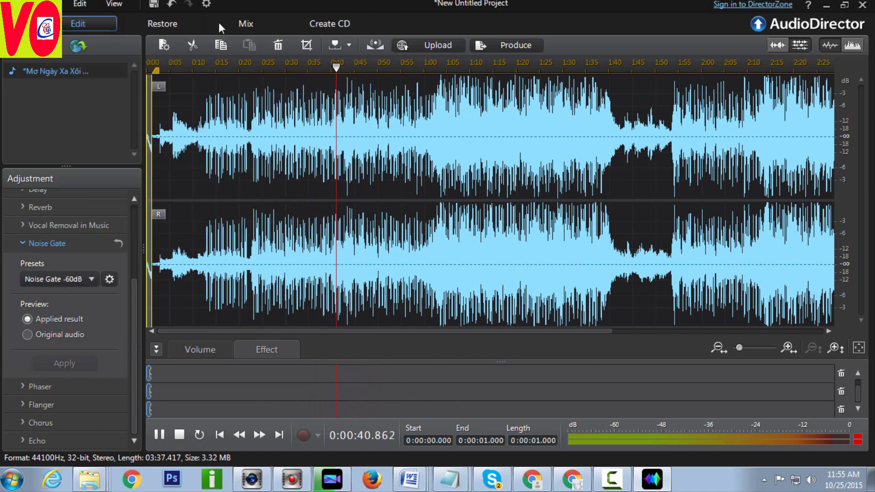
pyautogui.click(259, 26)
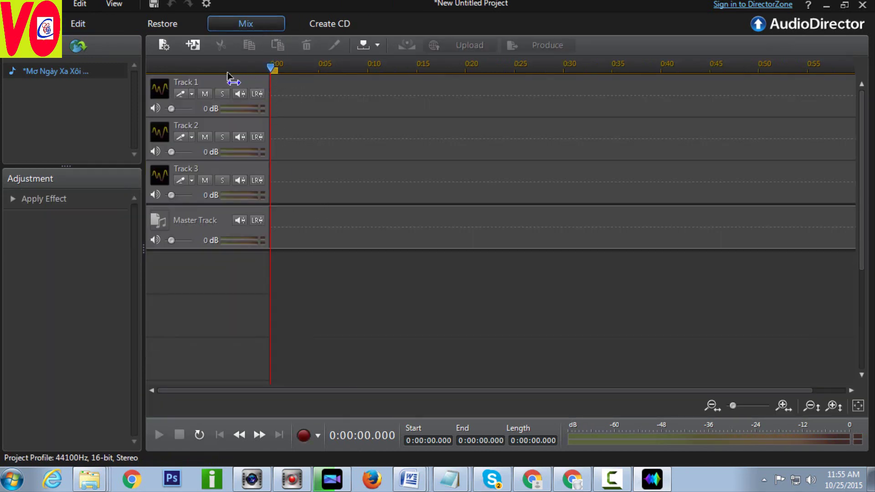
pyautogui.click(283, 68)
pyautogui.moveTo(283, 67); pyautogui.dragTo(259, 75)
# Examine the input source options in Track 2's recording settings, keeping the Mono: 1 Microphone source
pyautogui.click(191, 137)
pyautogui.click(306, 186)
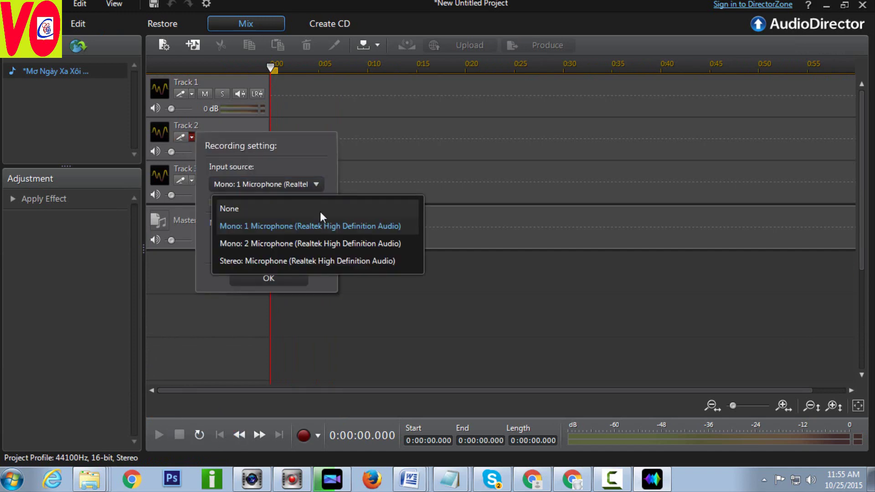
pyautogui.click(272, 69)
pyautogui.click(269, 278)
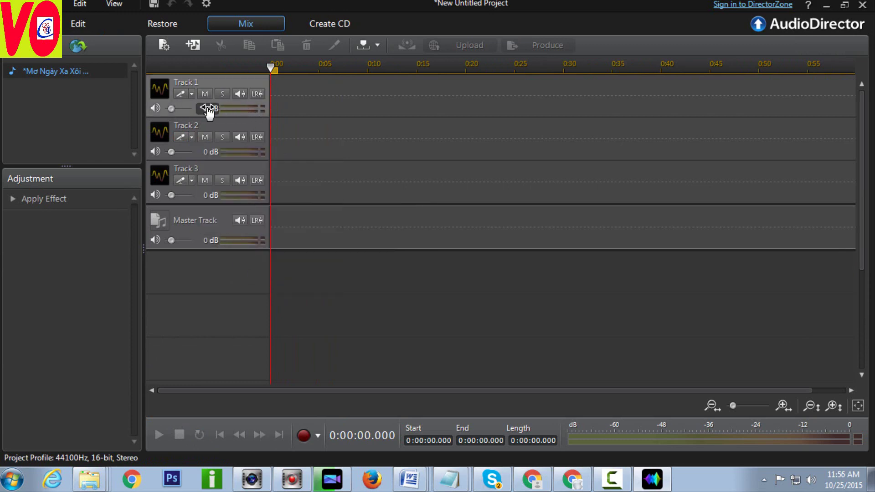
# Raise the mix volumes to 5 dB for Track 1, 7 dB for Track 2, 6 dB for Track 3 and 9 dB for the Master Track
pyautogui.moveTo(204, 109); pyautogui.dragTo(208, 109)
pyautogui.moveTo(200, 153); pyautogui.dragTo(211, 153)
pyautogui.moveTo(206, 196); pyautogui.dragTo(209, 196)
pyautogui.moveTo(197, 242); pyautogui.dragTo(205, 242)
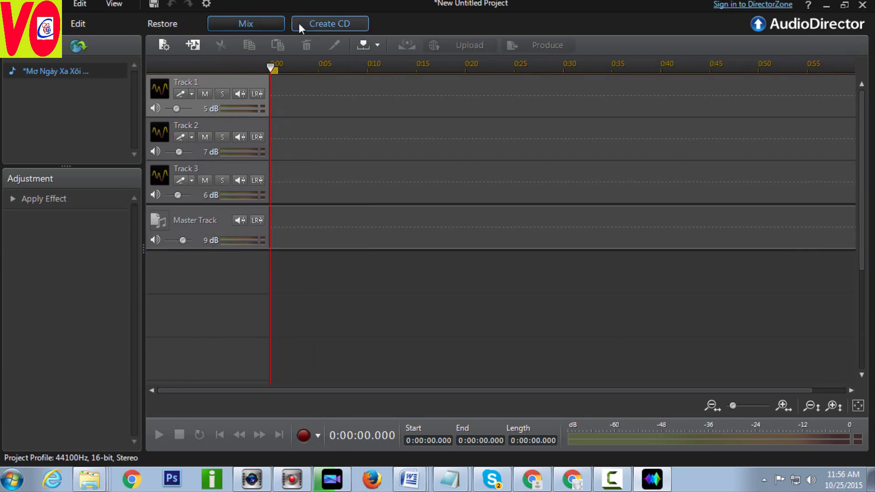
pyautogui.click(346, 21)
pyautogui.click(248, 24)
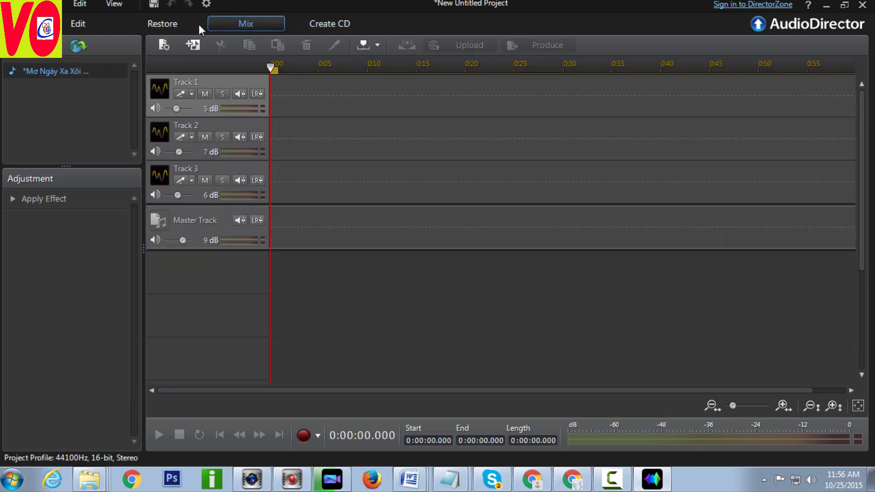
pyautogui.click(50, 4)
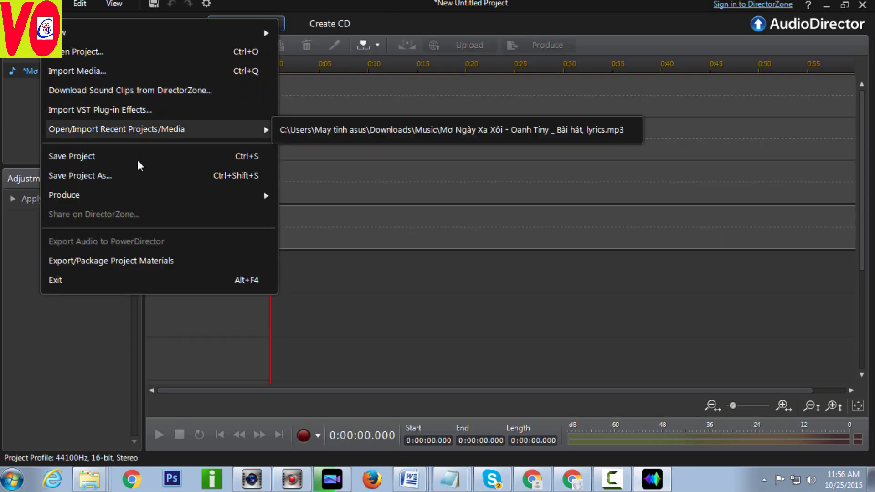
pyautogui.moveTo(135, 202)
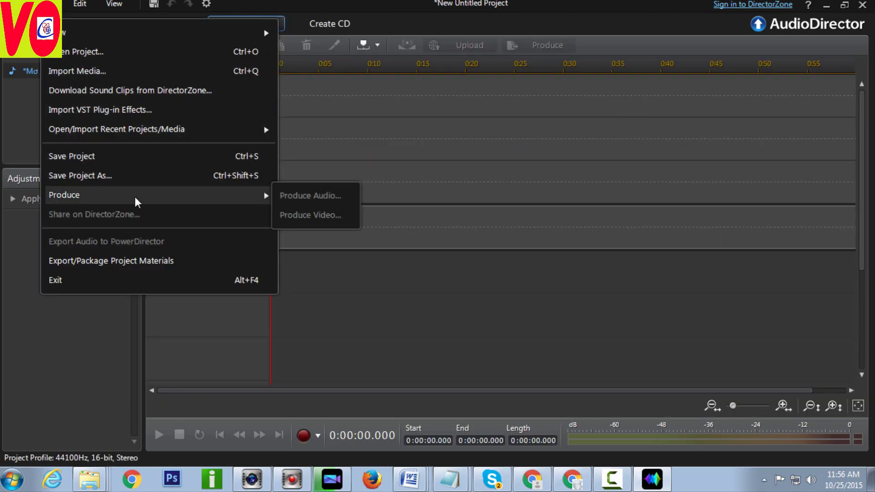
pyautogui.click(369, 137)
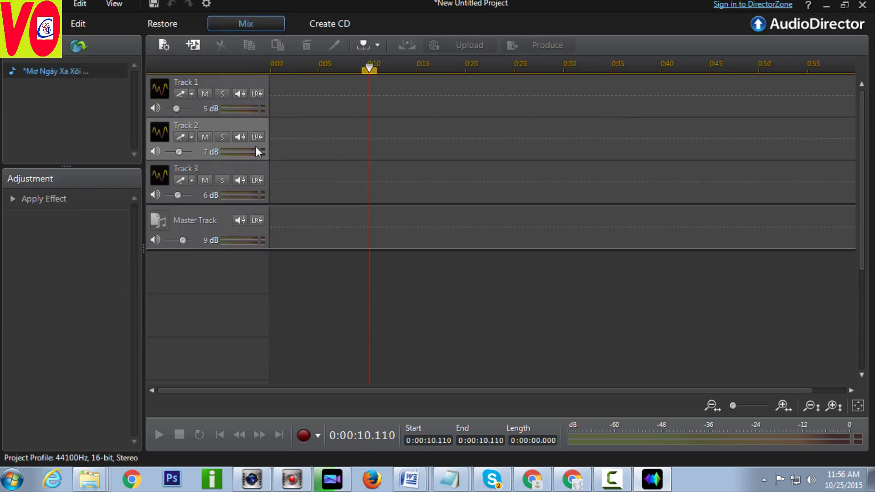
pyautogui.click(155, 23)
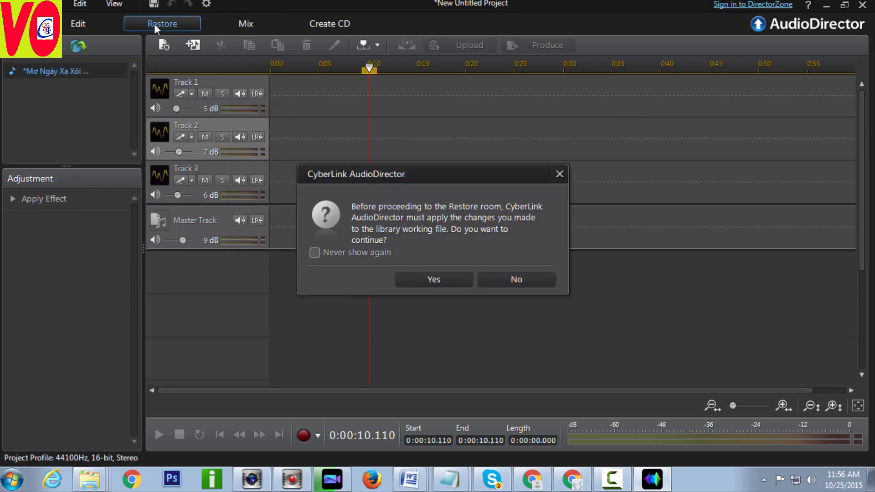
pyautogui.click(513, 279)
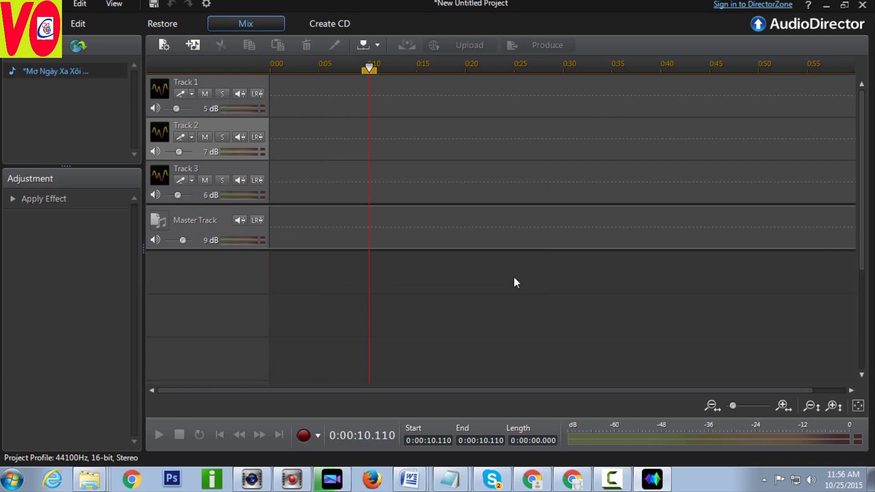
# Return to the Edit room and open the Produce Audio settings for the song
pyautogui.click(90, 22)
pyautogui.click(51, 4)
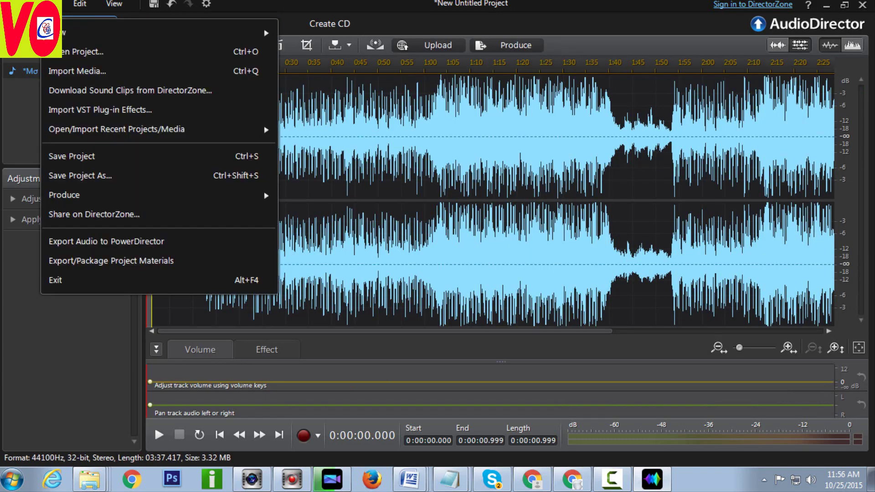
pyautogui.moveTo(82, 194)
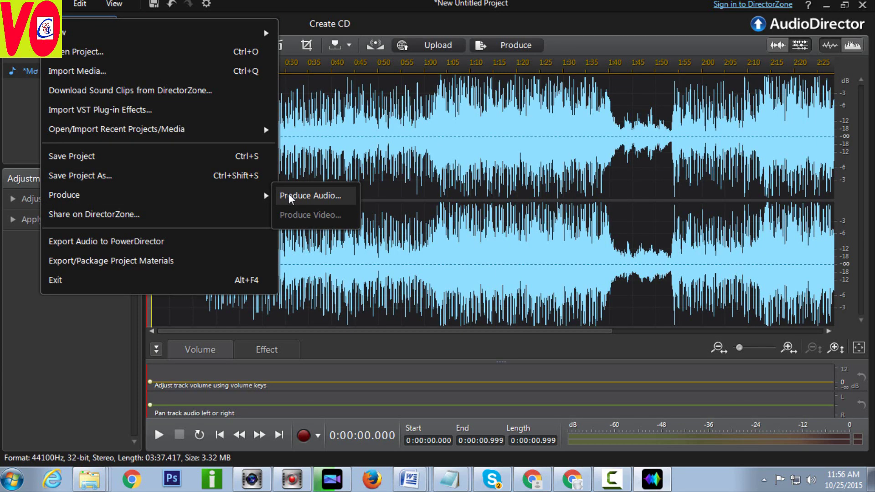
pyautogui.click(315, 195)
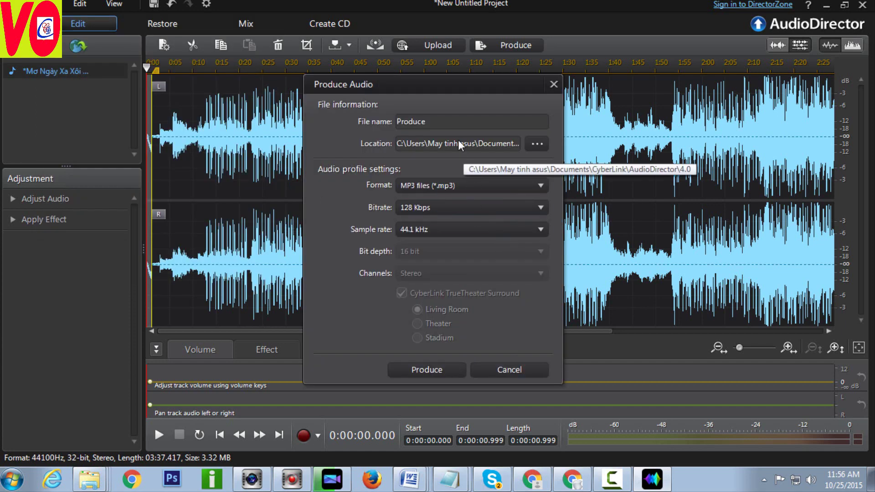
pyautogui.moveTo(452, 84); pyautogui.dragTo(435, 81)
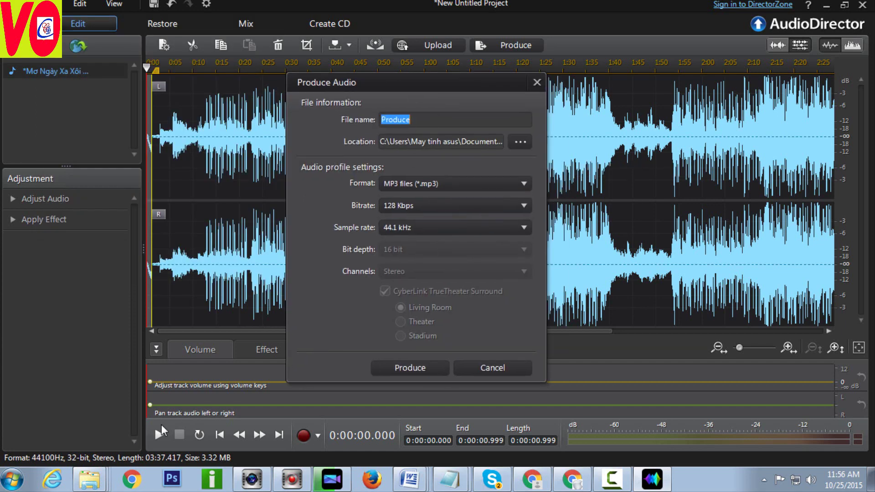
# Name the output audio file "Mơ Ngày Xa Xôi"
pyautogui.write('Mo')
pyautogui.press('BackSpace')
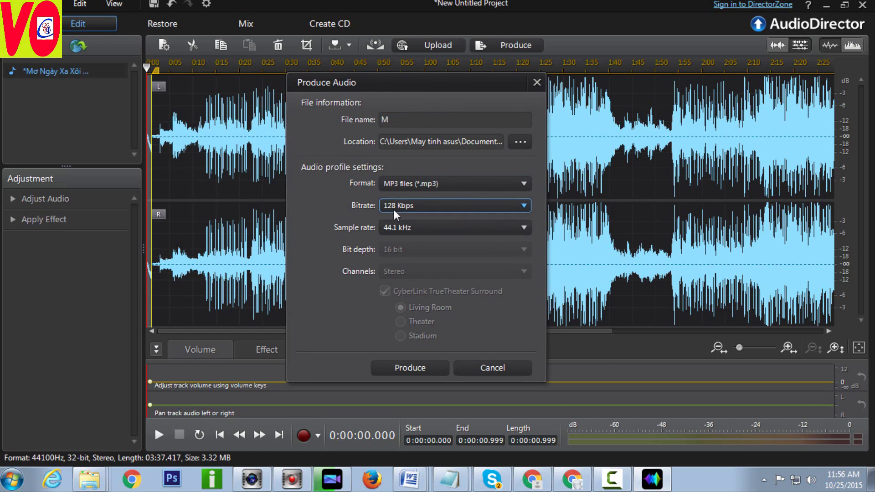
pyautogui.write('o')
pyautogui.write('ơ Ngày ')
pyautogui.write('Xa Xô')
pyautogui.write('i')
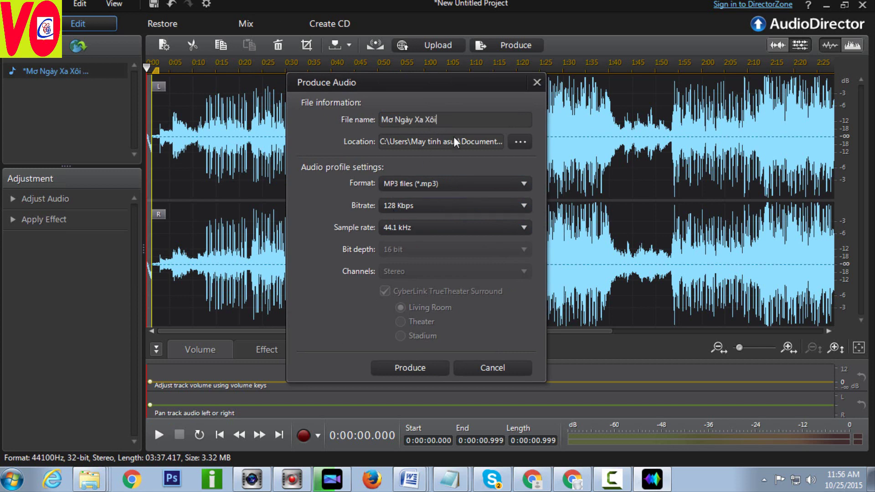
pyautogui.write('s')
# Produce the audio as an MP3 file with a 320 Kbps bitrate and a 48.0 kHz sample rate
pyautogui.click(445, 184)
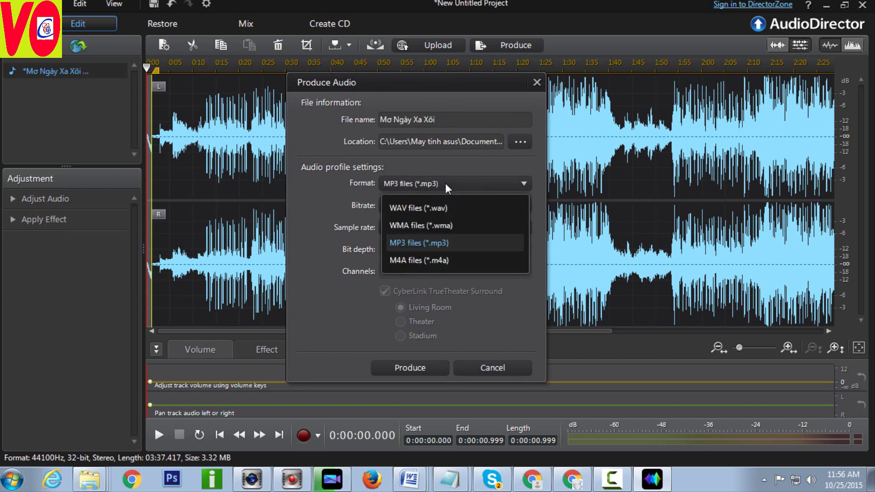
pyautogui.click(445, 183)
pyautogui.click(442, 205)
pyautogui.click(416, 281)
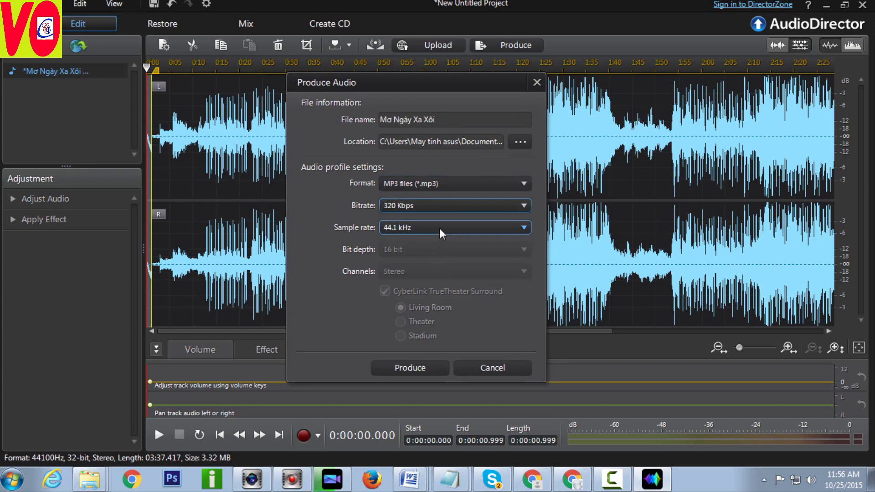
pyautogui.click(439, 228)
pyautogui.click(425, 269)
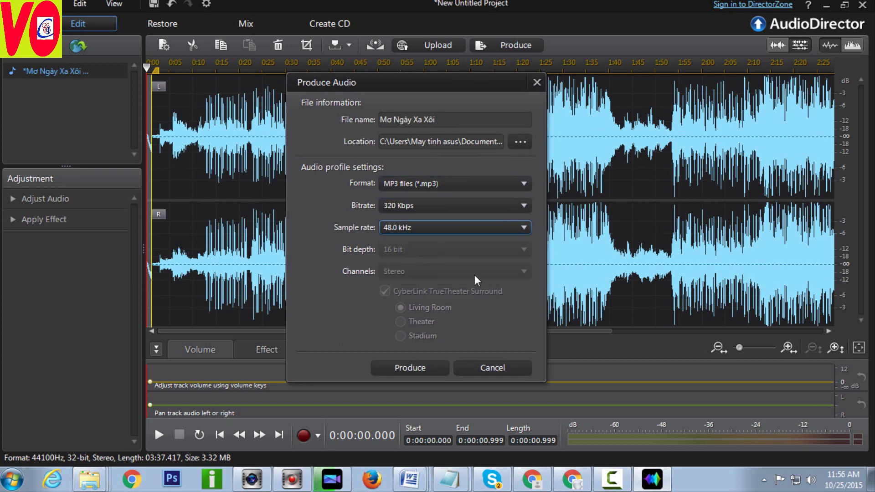
pyautogui.click(430, 365)
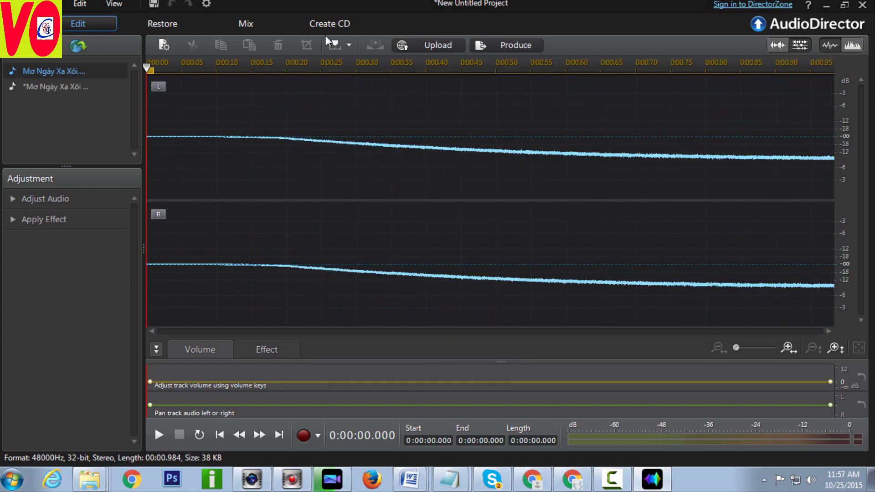
# Switch to Windows Explorer and open the output folder Documents\CyberLink\AudioDirector\4.0
pyautogui.press('super')
pyautogui.click(203, 324)
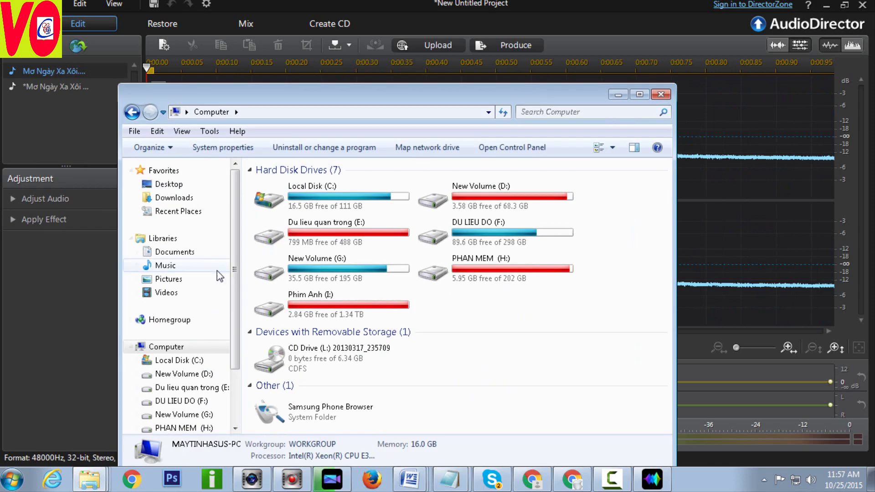
pyautogui.click(174, 252)
pyautogui.doubleClick(299, 276)
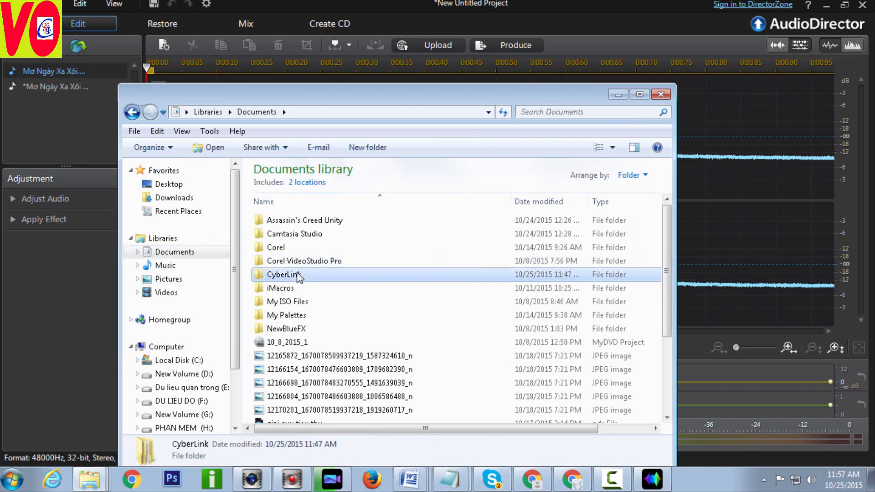
pyautogui.doubleClick(271, 220)
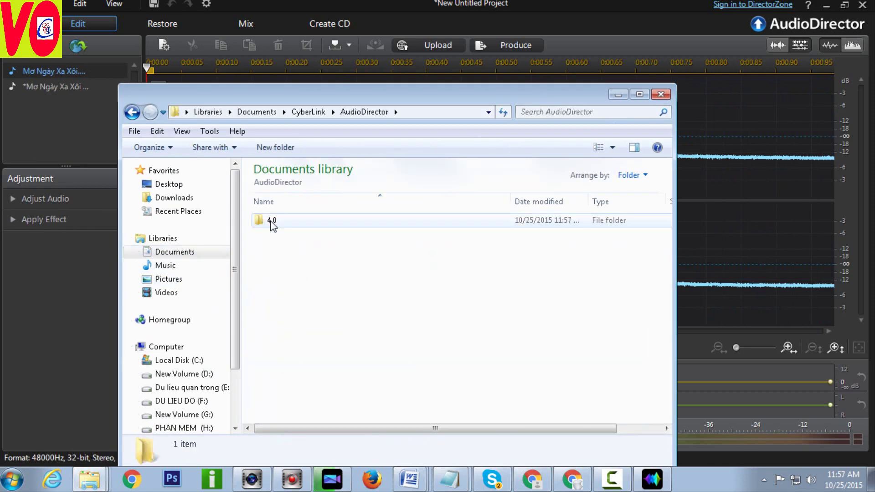
pyautogui.doubleClick(275, 222)
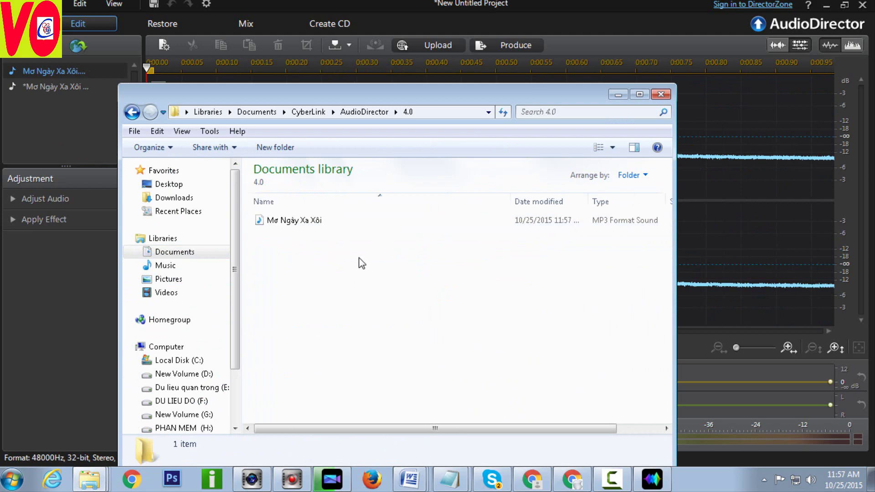
# Play the produced "Mơ Ngày Xa Xôi" MP3, close the player and return to AudioDirector
pyautogui.doubleClick(298, 223)
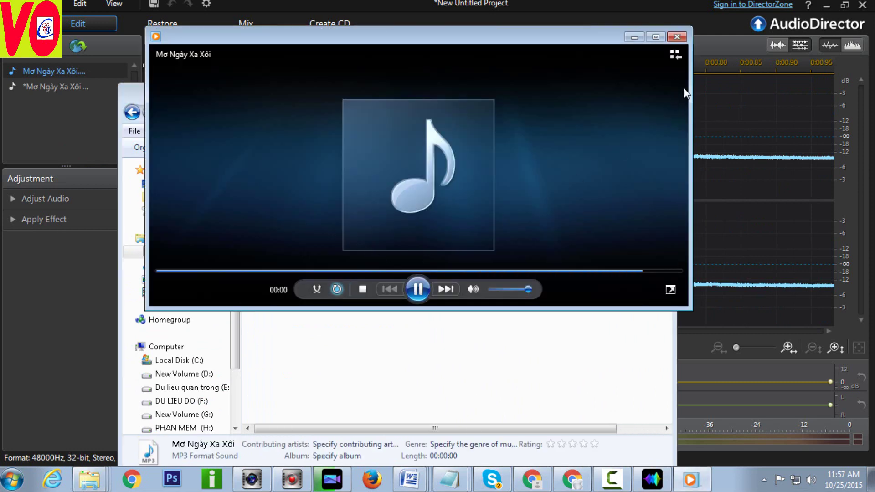
pyautogui.click(681, 39)
pyautogui.click(630, 40)
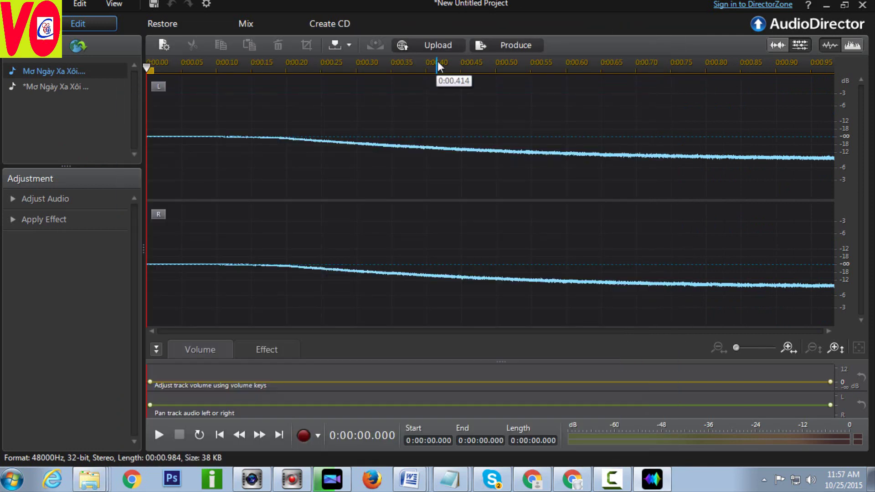
# Produce the clip again as an MP3 named "Produce" at 320 Kbps with a 48.0 kHz sample rate
pyautogui.click(494, 44)
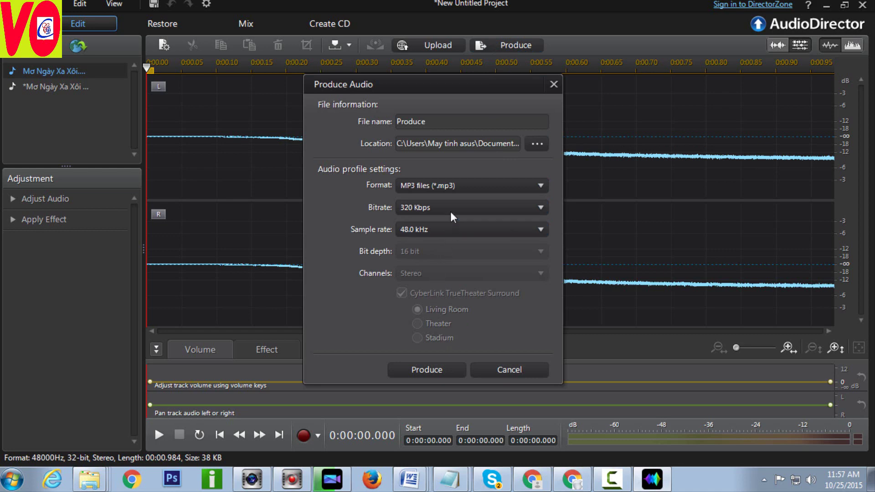
pyautogui.doubleClick(452, 124)
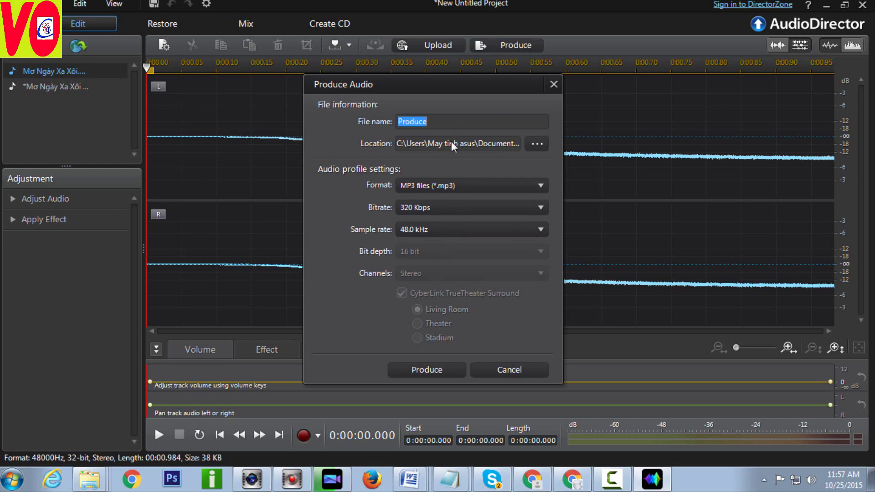
pyautogui.click(428, 370)
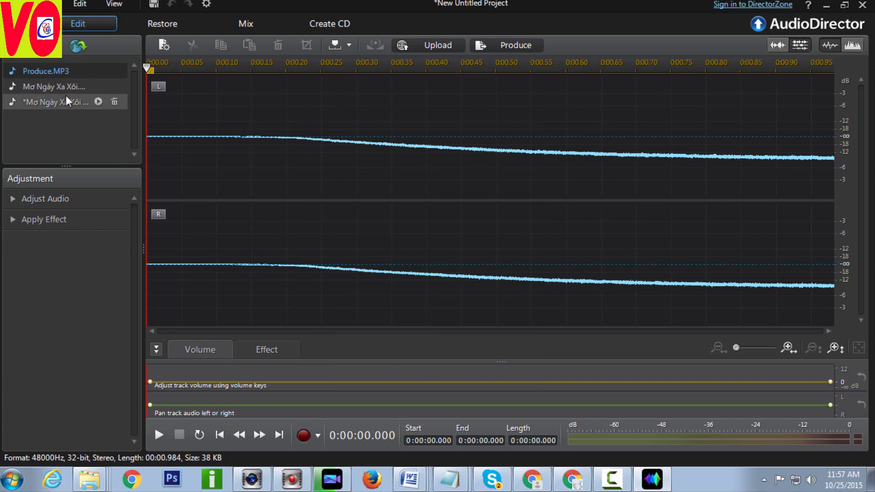
# Switch to Windows Explorer, play the "Produce" MP3 in the output folder, and close the player and folder window
pyautogui.press('super')
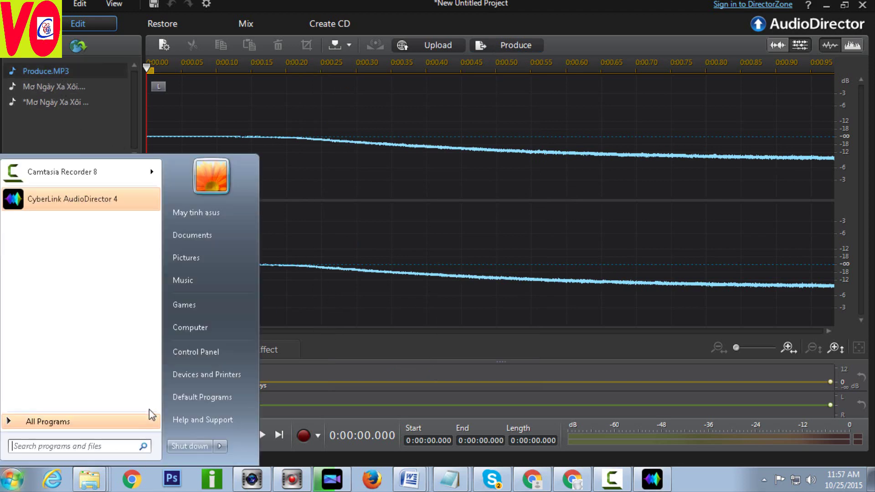
pyautogui.rightClick(93, 481)
pyautogui.click(103, 448)
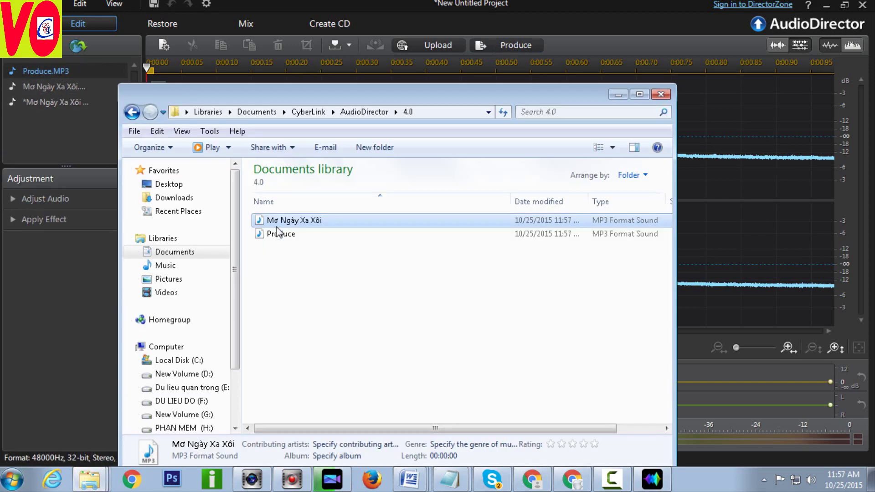
pyautogui.doubleClick(274, 237)
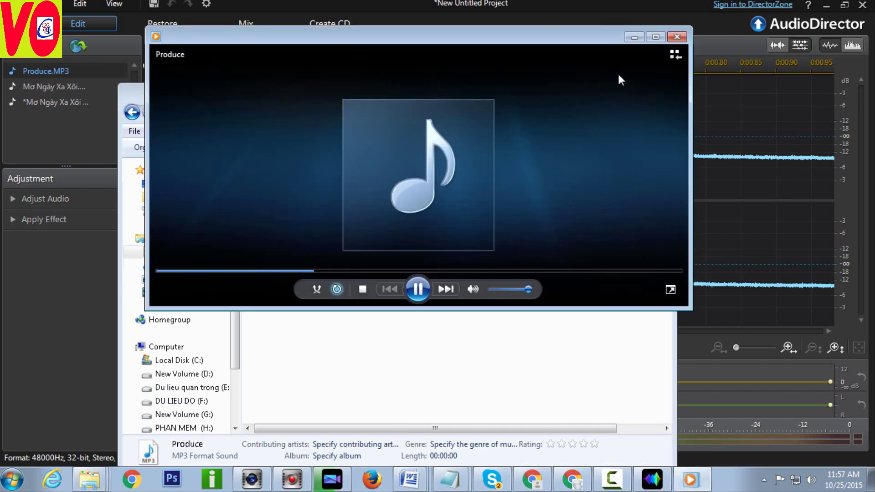
pyautogui.click(675, 37)
pyautogui.click(666, 89)
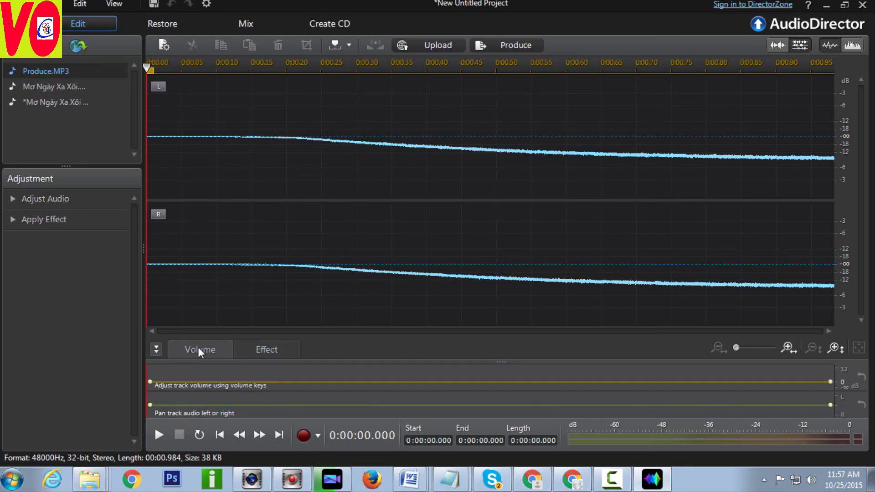
# Load the edited "Mơ Ngày Xa Xôi" clip from the media list and play it from about 0:25
pyautogui.click(61, 102)
pyautogui.click(154, 77)
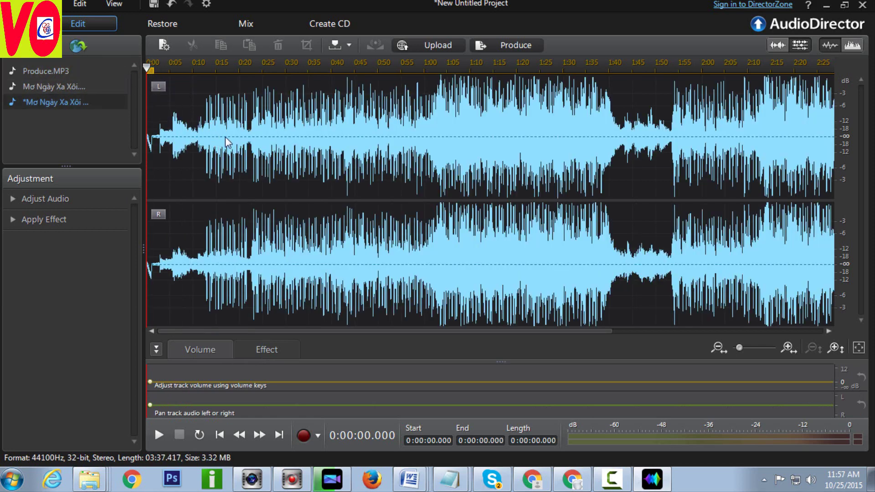
pyautogui.click(262, 66)
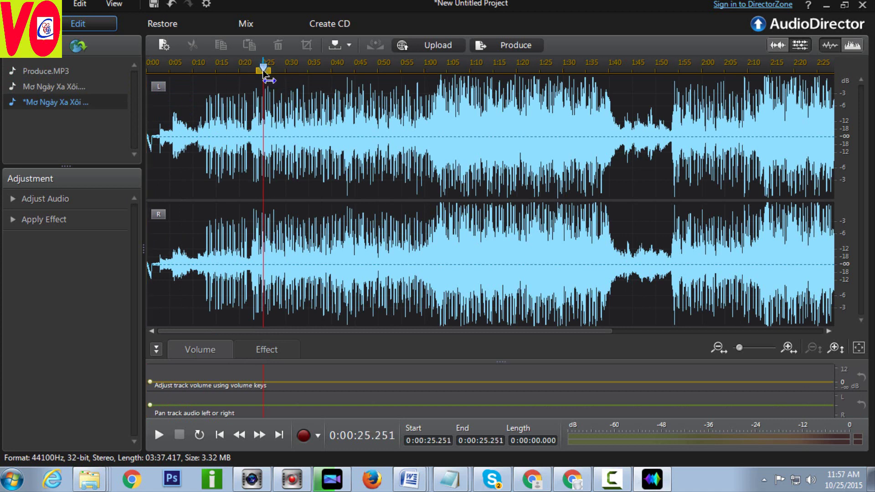
pyautogui.click(158, 435)
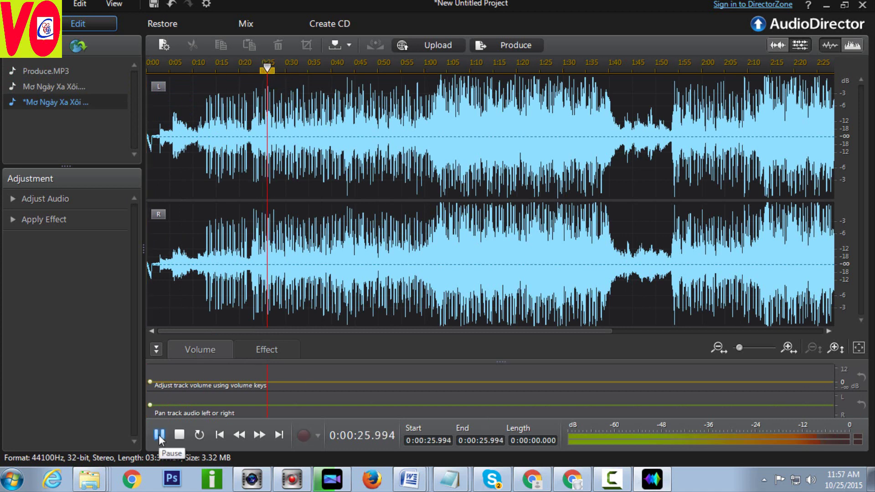
# Insert one second of Pink noise into the song at the playhead, around 0:33
pyautogui.click(55, 203)
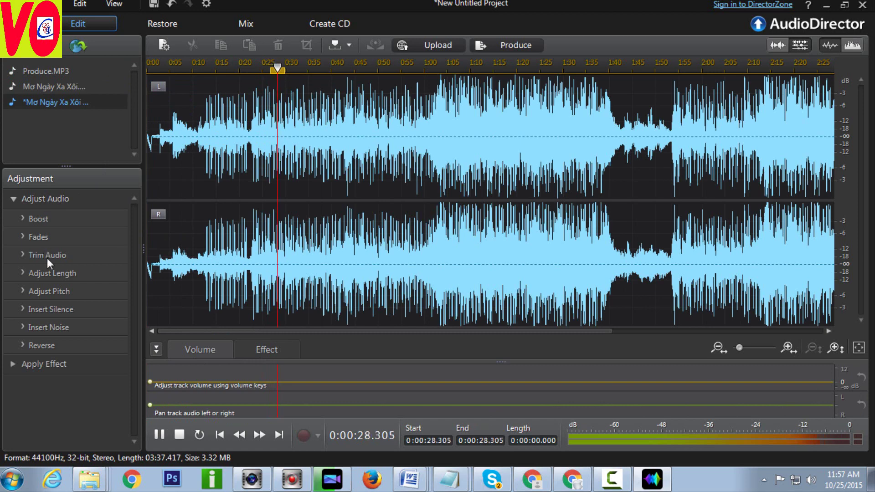
pyautogui.click(61, 328)
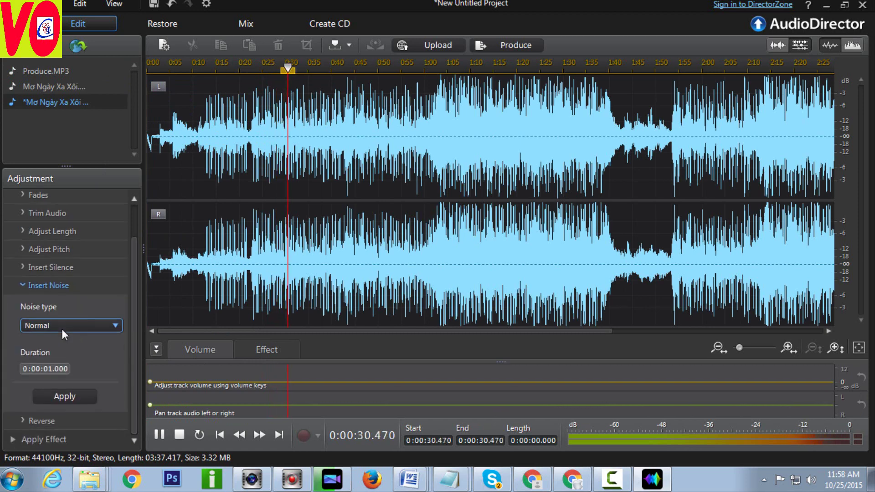
pyautogui.click(97, 326)
pyautogui.click(70, 366)
pyautogui.click(64, 395)
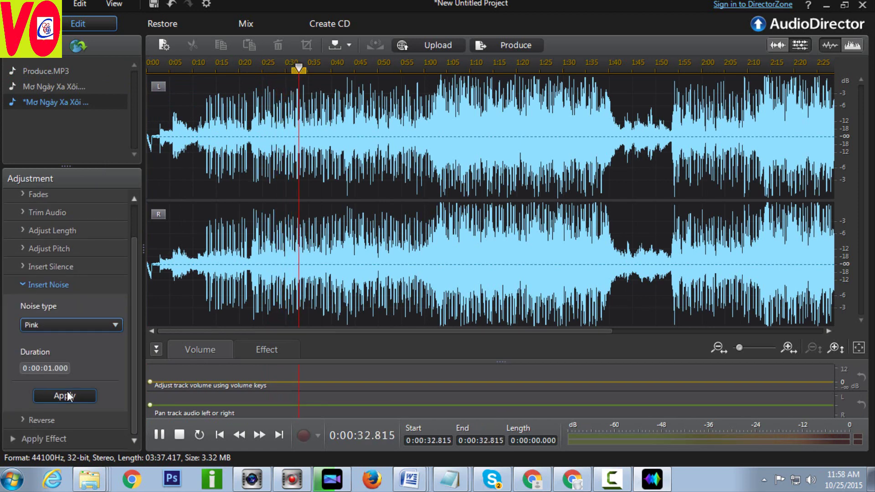
# Select the entire song waveform and apply Insert Noise with the Pink type and a one-second duration
pyautogui.moveTo(299, 68); pyautogui.dragTo(272, 68)
pyautogui.click(218, 92)
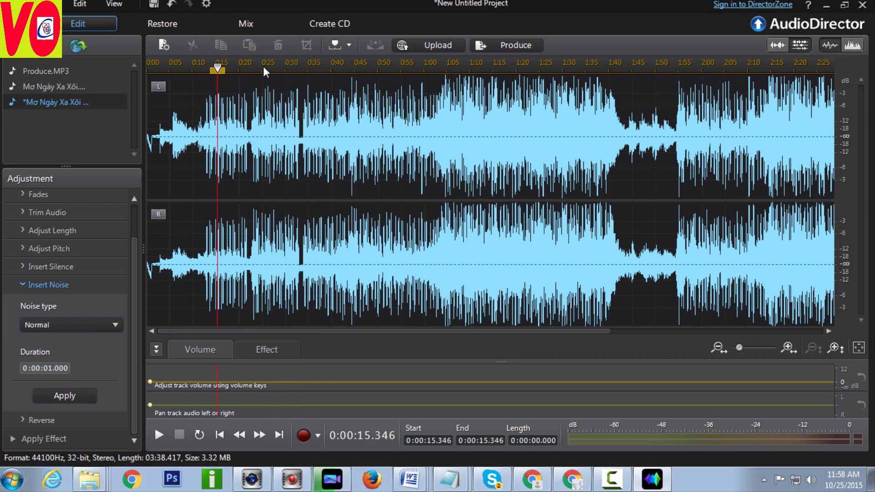
pyautogui.click(268, 67)
pyautogui.doubleClick(309, 118)
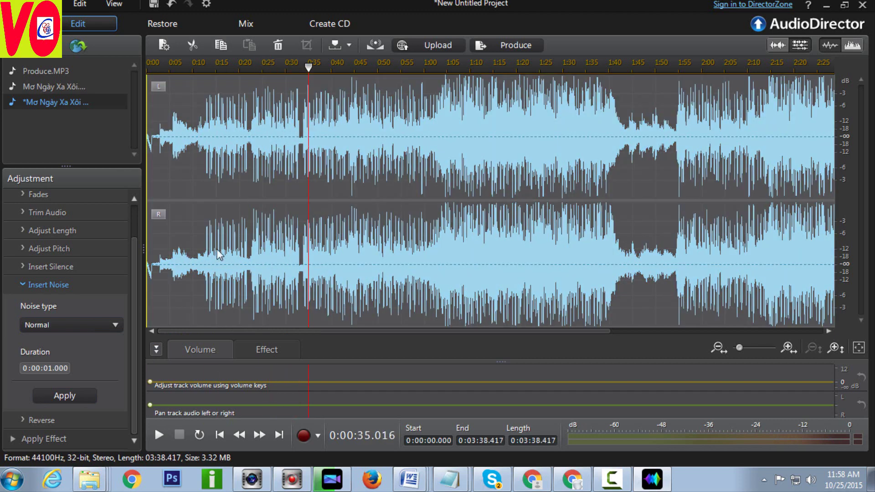
pyautogui.click(45, 323)
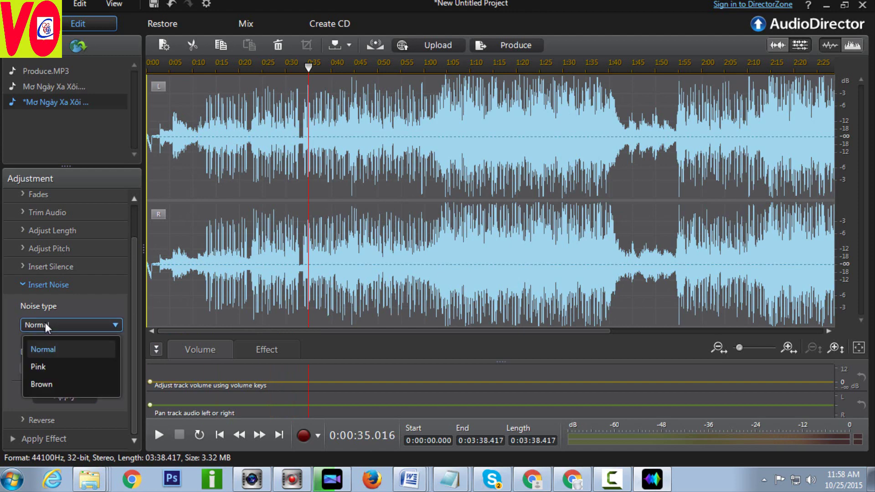
pyautogui.click(45, 365)
pyautogui.click(95, 399)
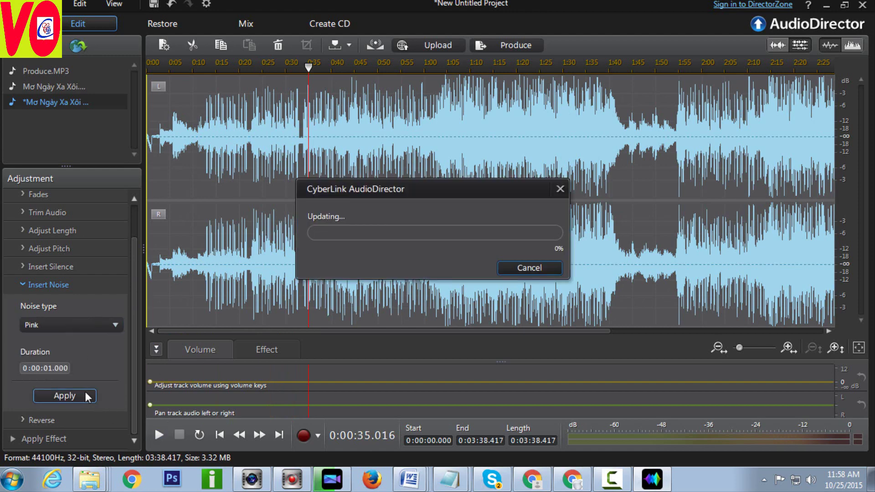
pyautogui.click(159, 434)
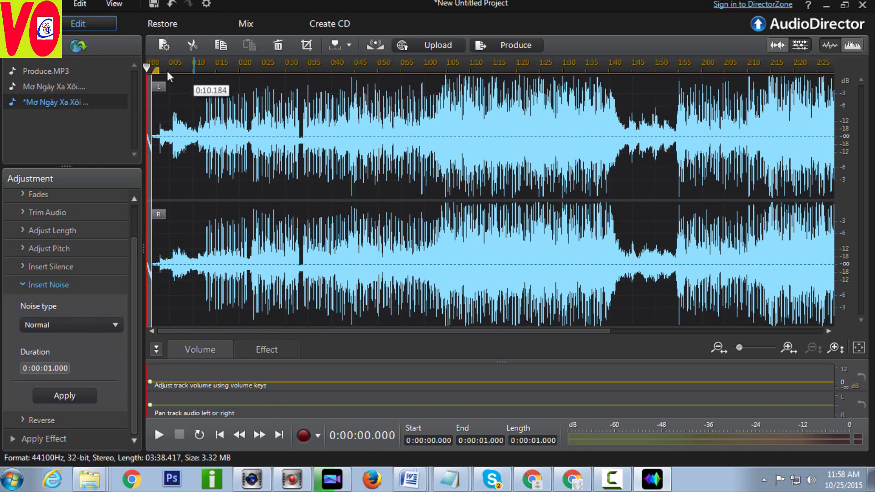
# Reselect the song through to its end and apply one second of Pink noise again
pyautogui.moveTo(155, 87); pyautogui.dragTo(830, 137)
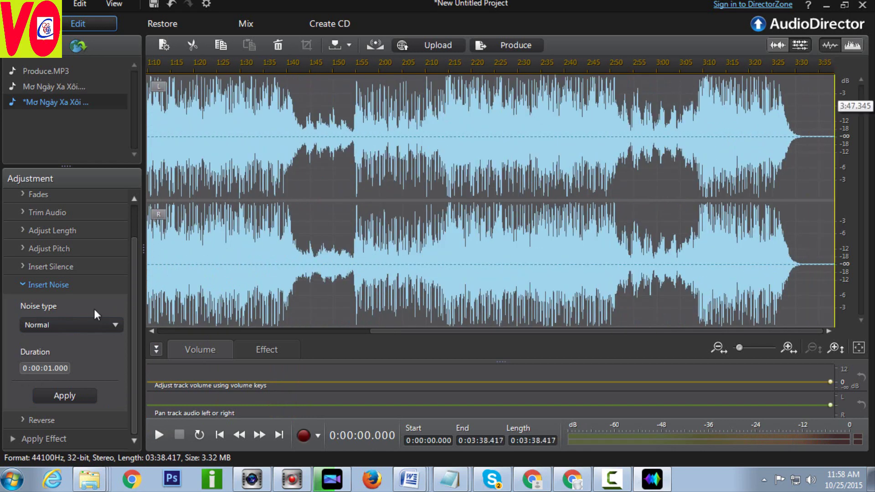
pyautogui.click(81, 326)
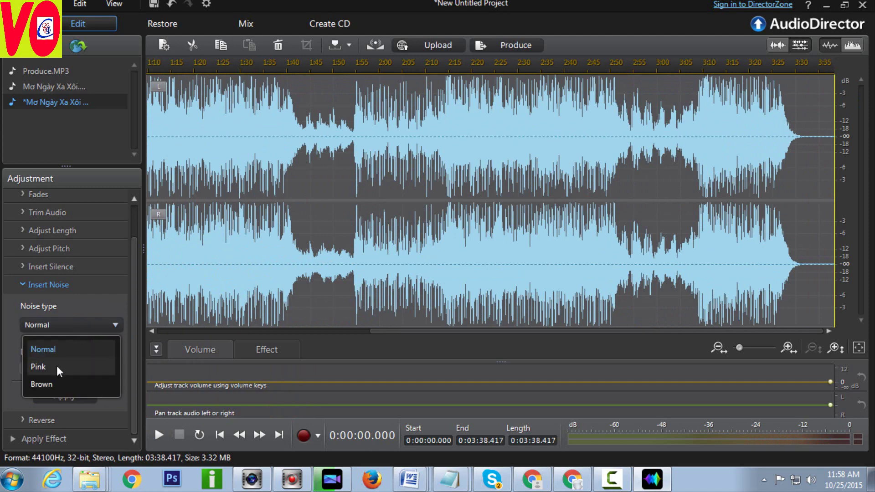
pyautogui.click(57, 364)
pyautogui.click(75, 395)
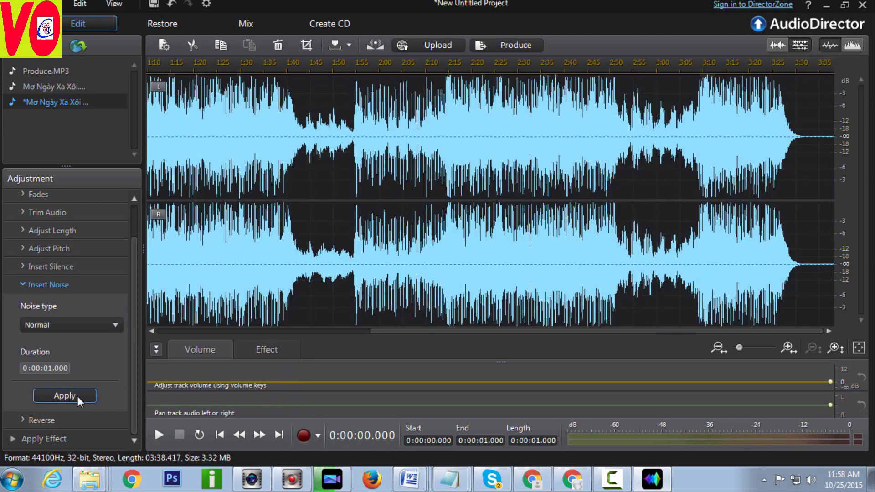
# Play the song from about 1:55 and clear the one-second selection at its start
pyautogui.click(223, 65)
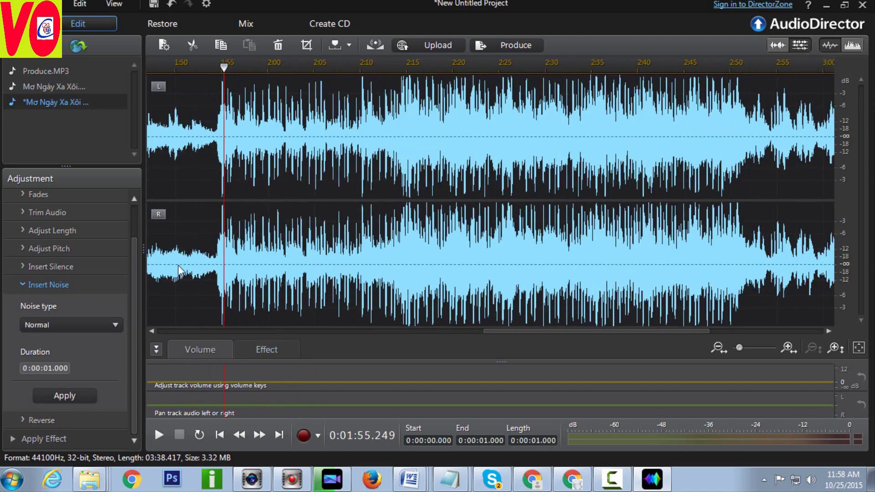
pyautogui.click(162, 435)
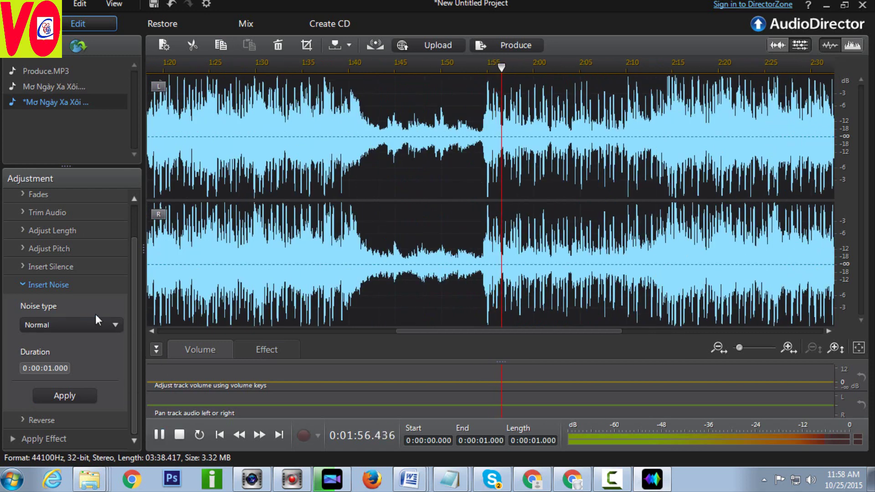
pyautogui.click(202, 120)
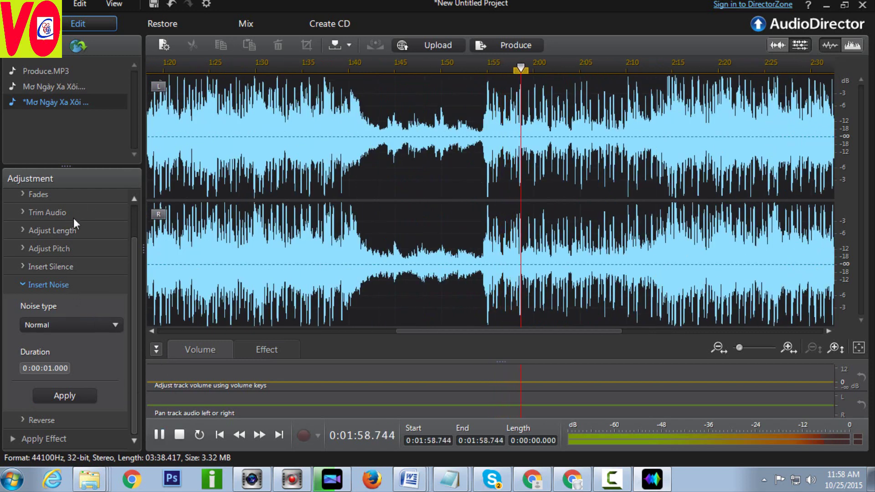
# Boost the volume of the whole song by 2 dB
pyautogui.click(57, 234)
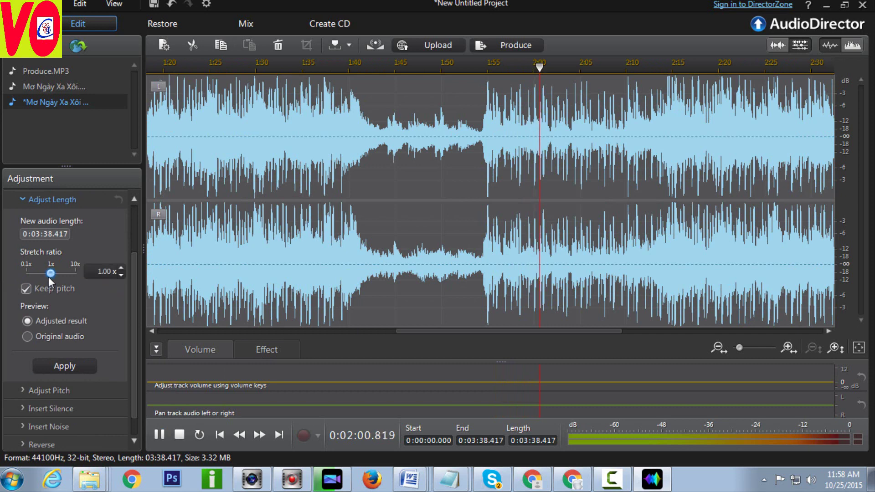
pyautogui.scroll(1, 36, 200)
pyautogui.scroll(1, 36, 205)
pyautogui.click(43, 220)
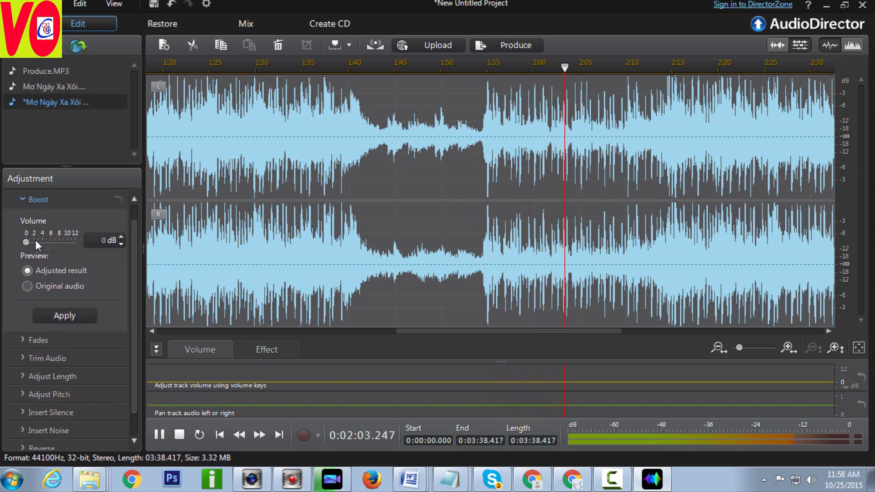
pyautogui.moveTo(29, 242); pyautogui.dragTo(33, 244)
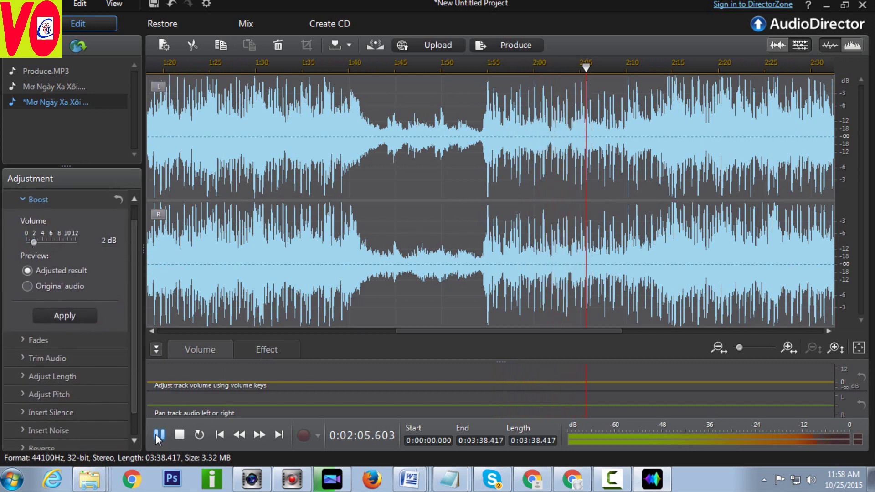
pyautogui.click(79, 317)
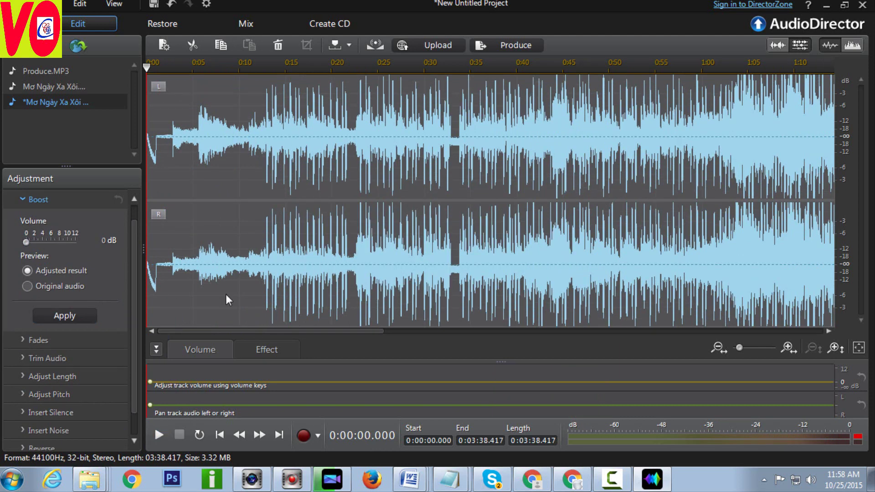
# Play the boosted song, listening to passages from about 0:13, 0:32 and 0:18
pyautogui.click(159, 435)
pyautogui.click(269, 66)
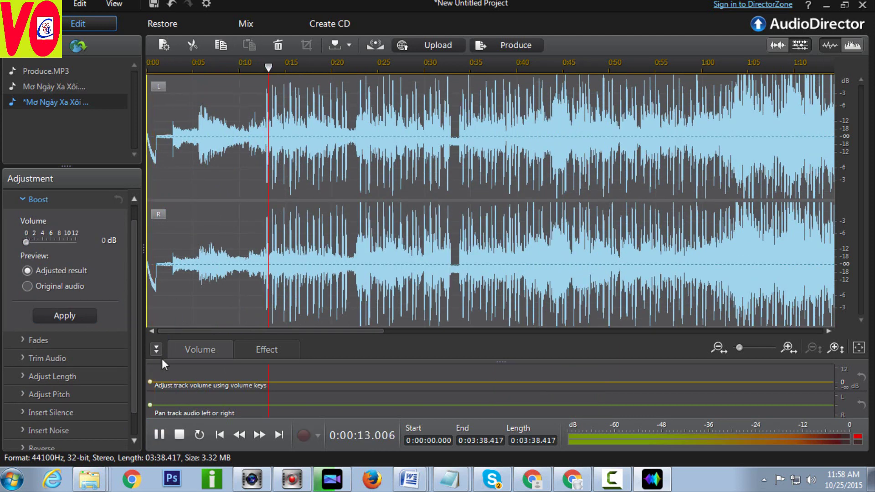
pyautogui.click(447, 67)
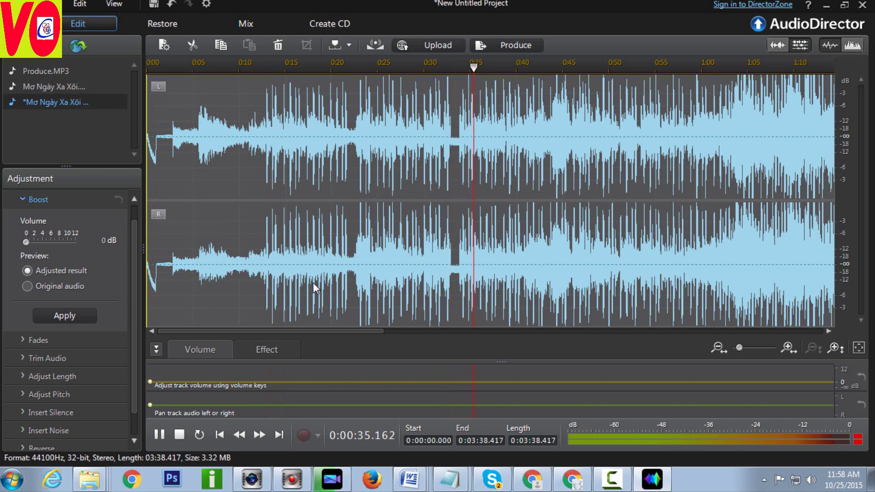
pyautogui.click(319, 67)
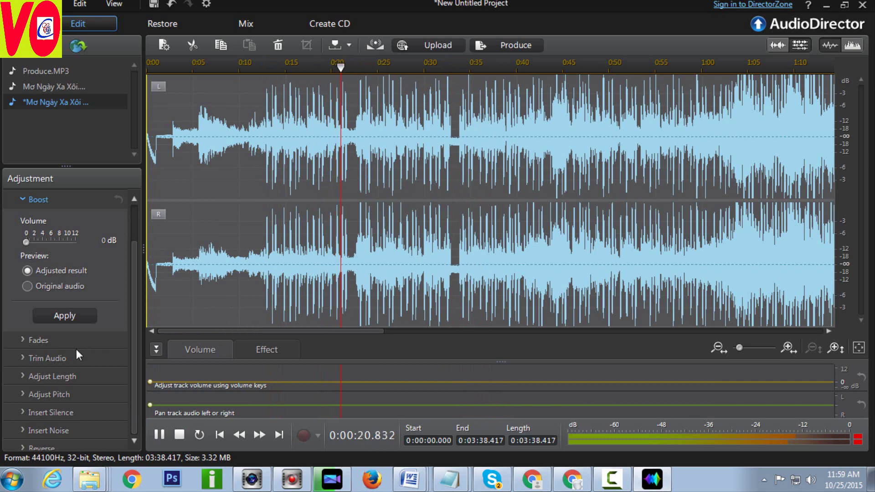
# Open the Reverse adjustment and replay the song from about 0:14 to preview the adjusted result
pyautogui.scroll(-1, 79, 350)
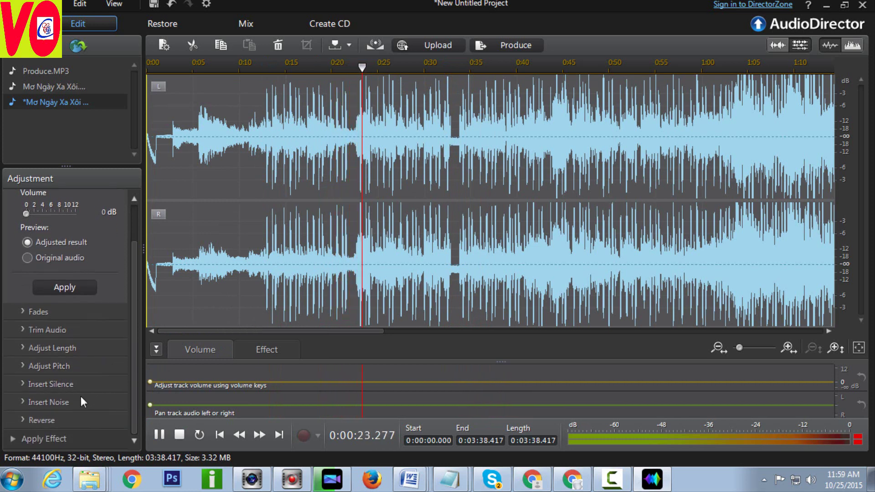
pyautogui.click(62, 420)
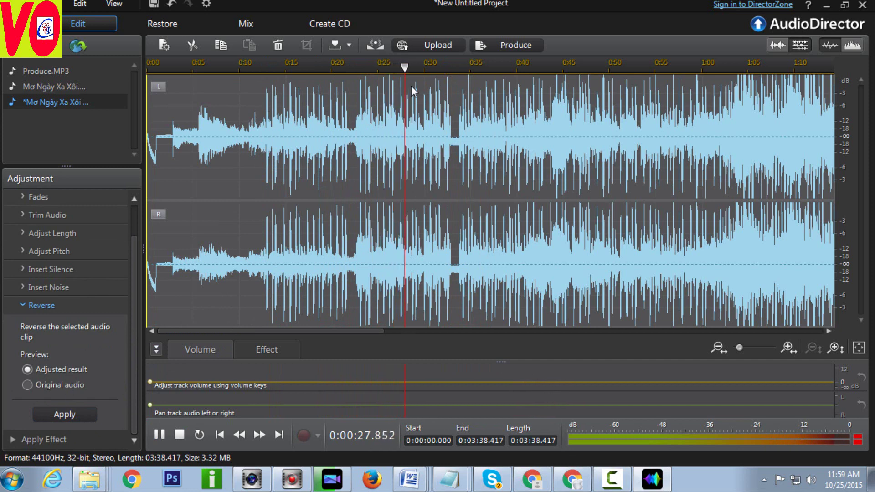
pyautogui.click(278, 67)
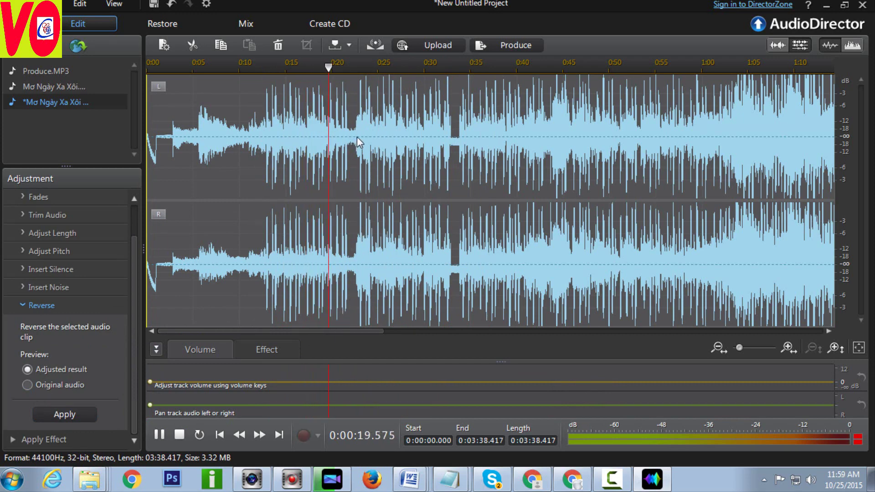
# Select a section of the waveform about one second long near 0:21
pyautogui.moveTo(340, 228); pyautogui.dragTo(349, 327)
pyautogui.scroll(-5, 340, 328)
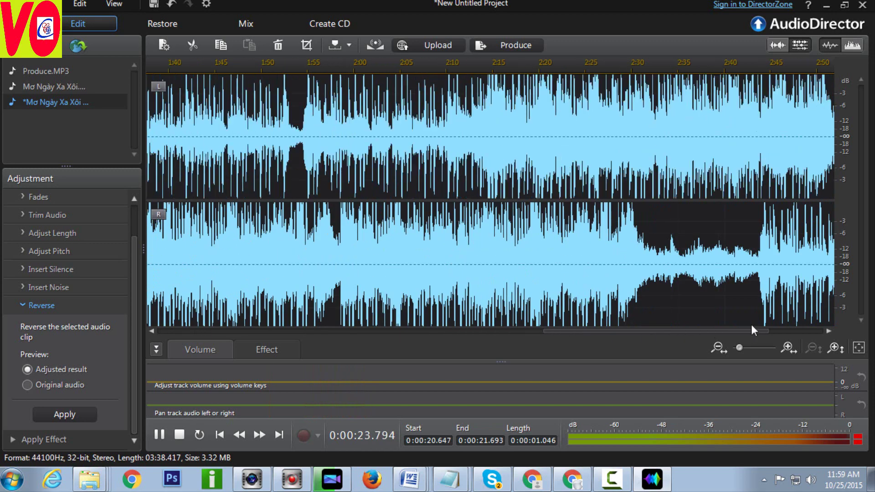
# Replay passages from about 0:06 and 0:15, clear the waveform selection, and play the song on from about 0:23
pyautogui.scroll(5, 203, 324)
pyautogui.click(207, 65)
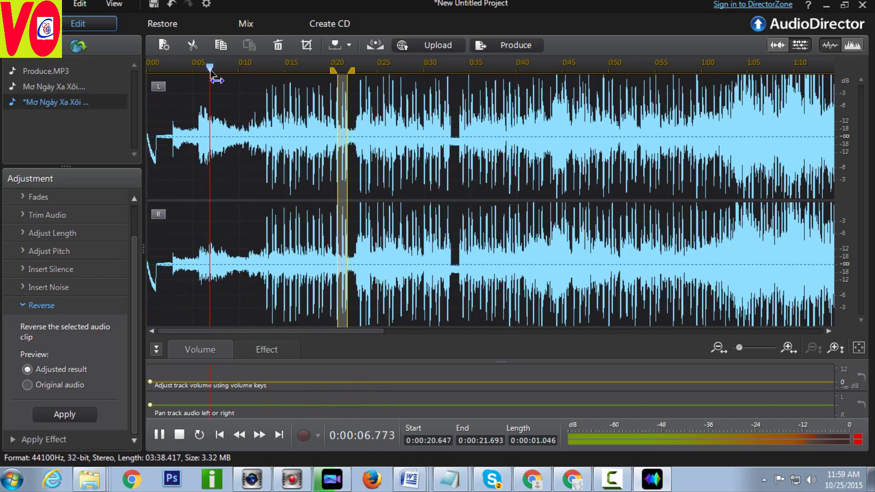
pyautogui.moveTo(217, 68); pyautogui.dragTo(287, 68)
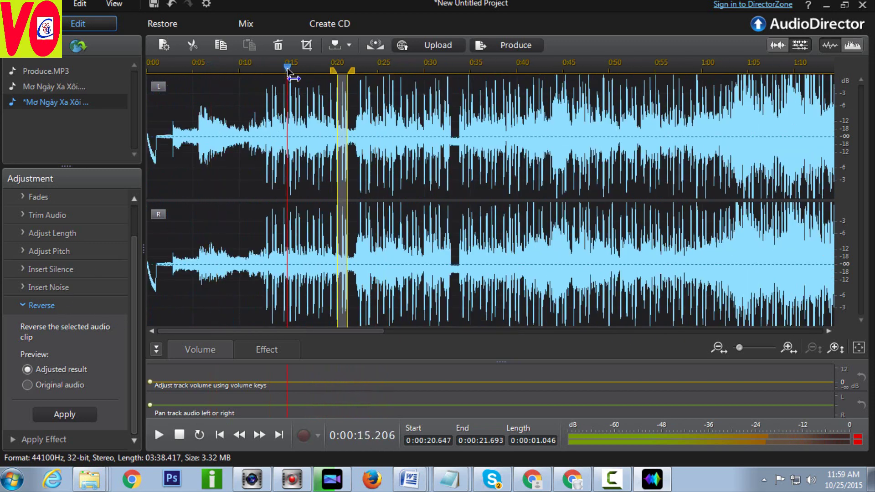
pyautogui.click(343, 68)
pyautogui.moveTo(343, 68); pyautogui.dragTo(305, 69)
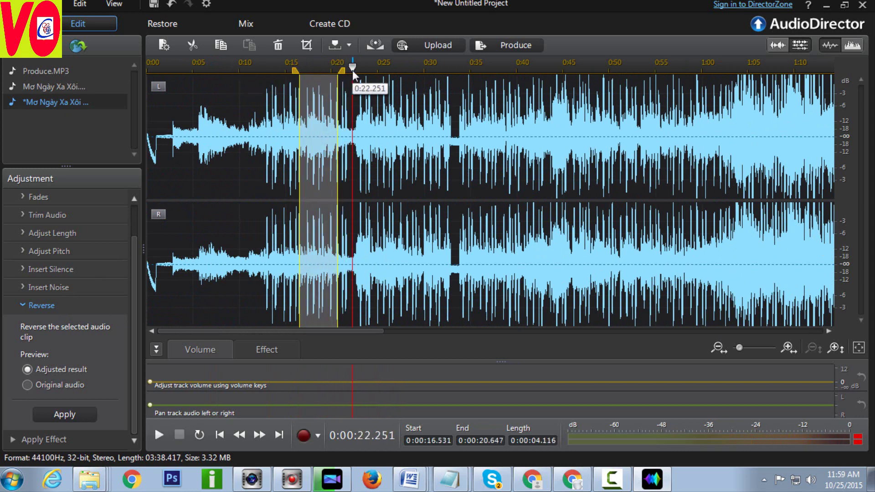
pyautogui.click(360, 104)
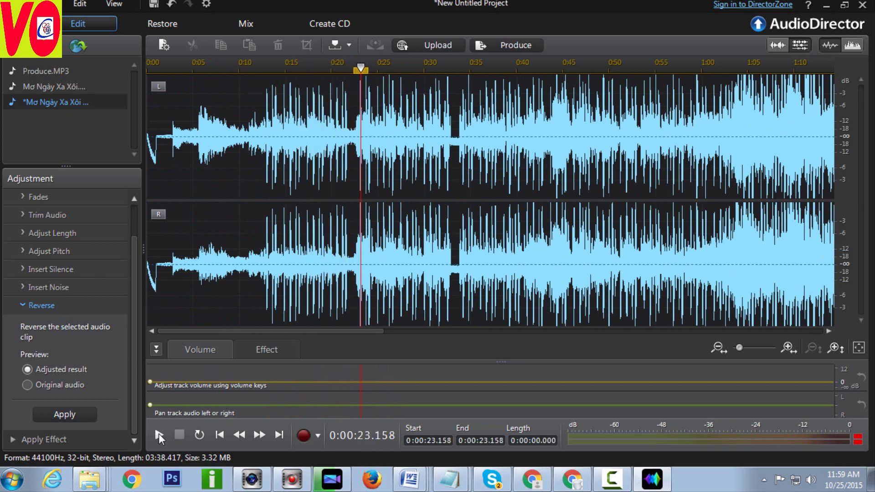
pyautogui.click(159, 434)
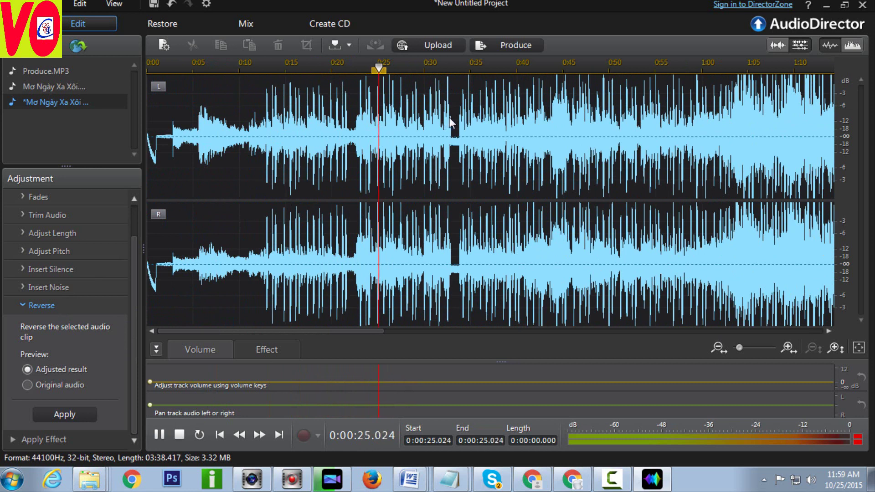
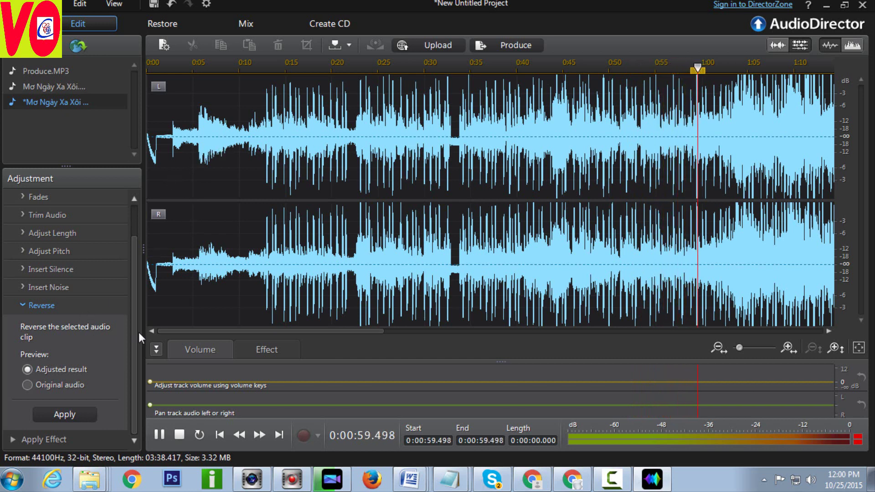
# Try the Phone effect and the Radio effect with the Old-Time Radio type, closing Radio without applying it
pyautogui.scroll(2, 134, 327)
pyautogui.scroll(-2, 138, 297)
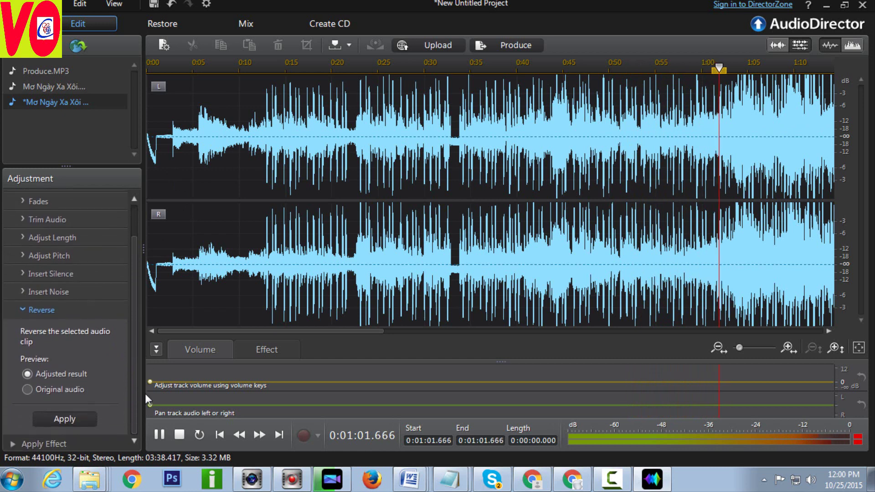
pyautogui.click(81, 442)
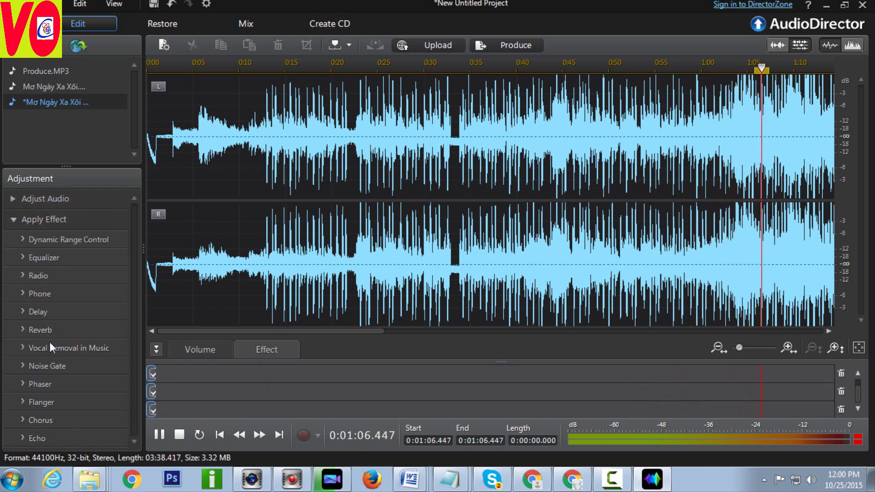
pyautogui.click(57, 294)
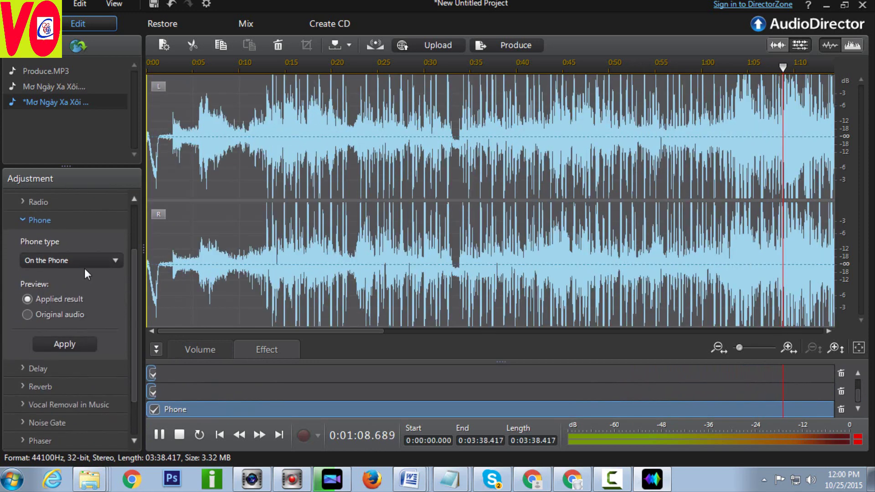
pyautogui.scroll(2, 52, 314)
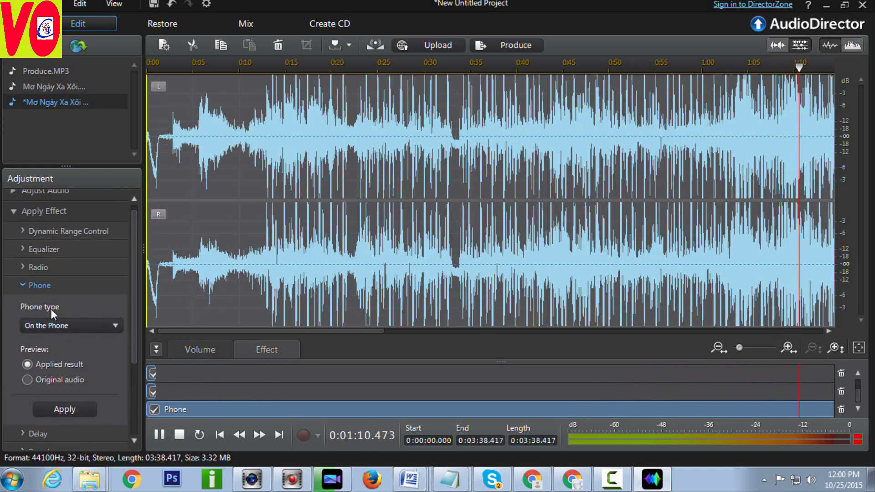
pyautogui.click(51, 267)
pyautogui.click(86, 309)
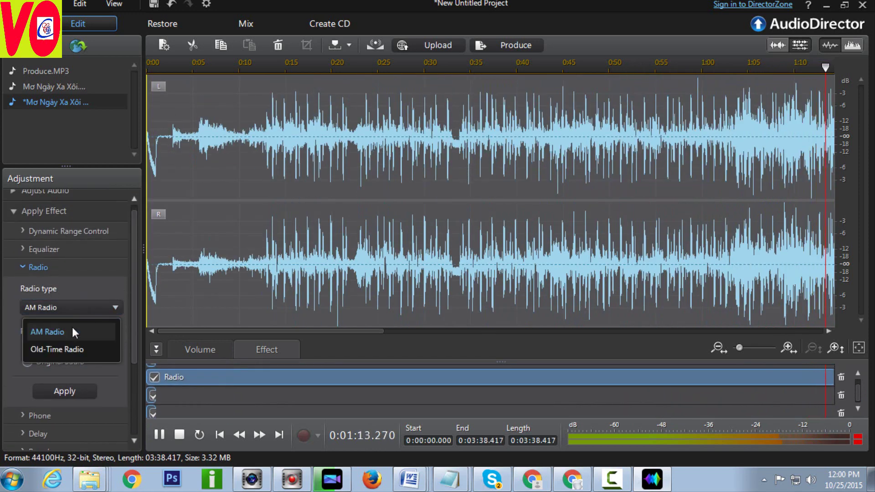
pyautogui.click(59, 350)
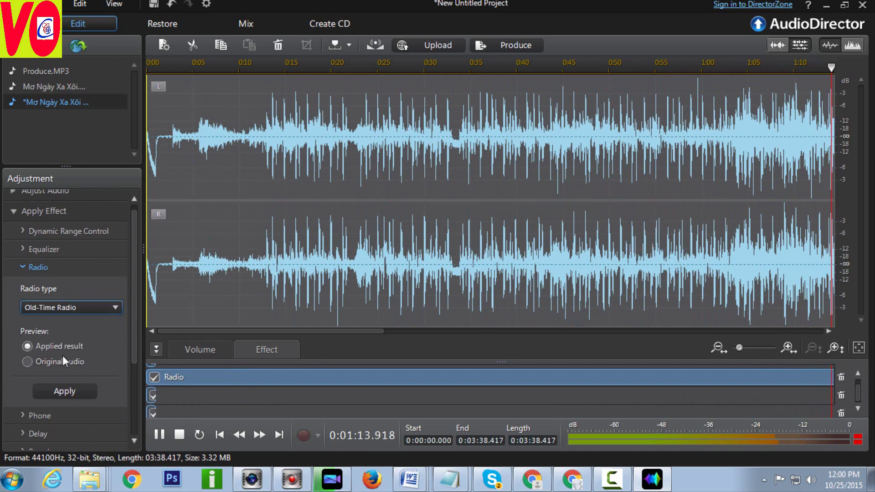
pyautogui.click(34, 266)
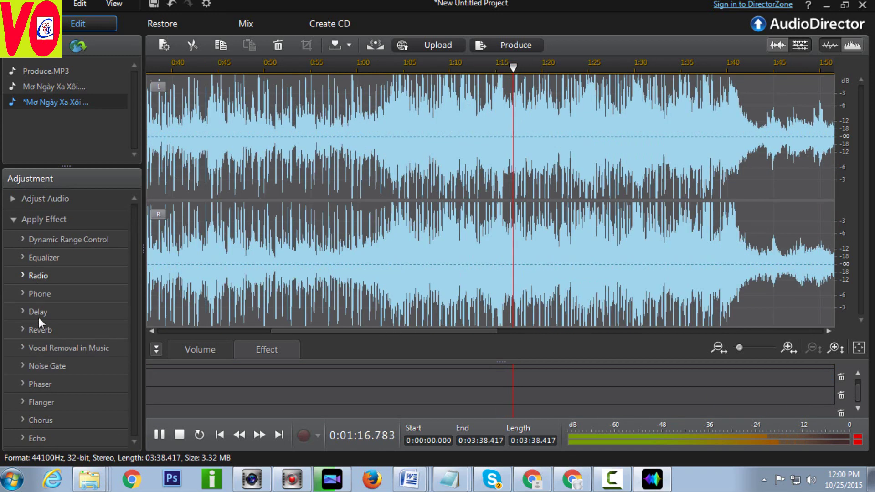
# Try the Flanger effect with the Slow Sweep preset and the default Chorus effect, closing them without applying
pyautogui.click(49, 402)
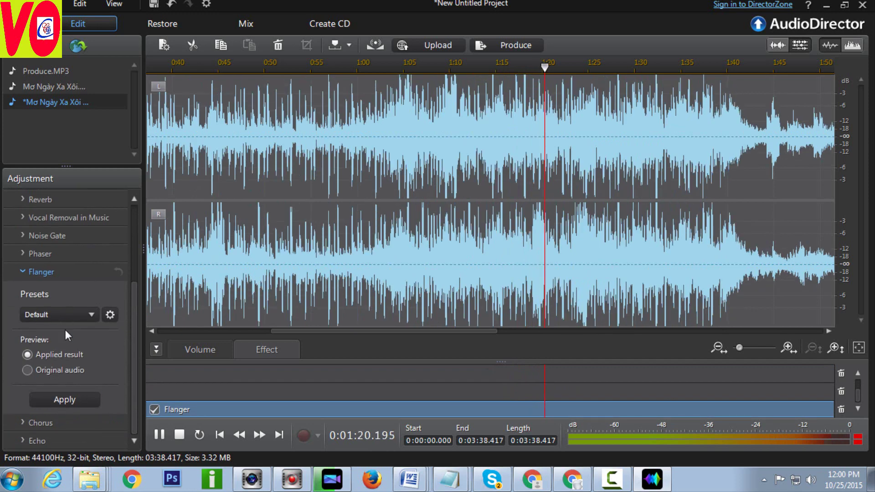
pyautogui.click(81, 311)
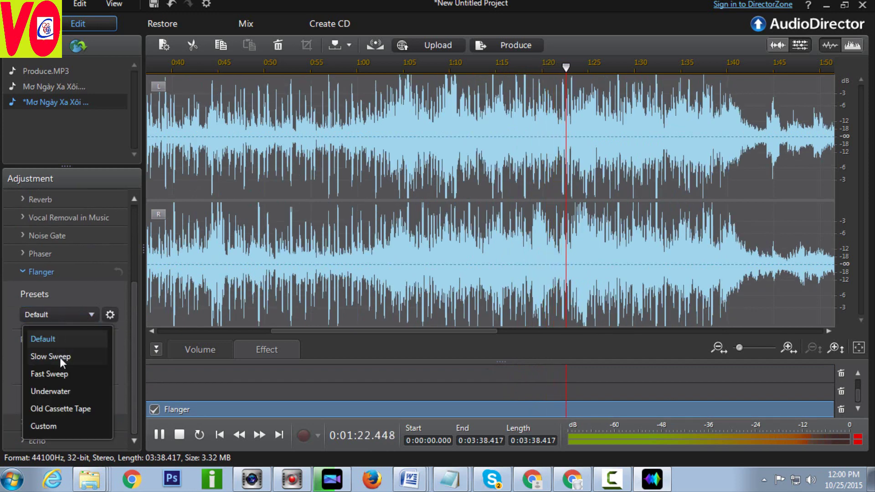
pyautogui.click(59, 357)
pyautogui.click(29, 271)
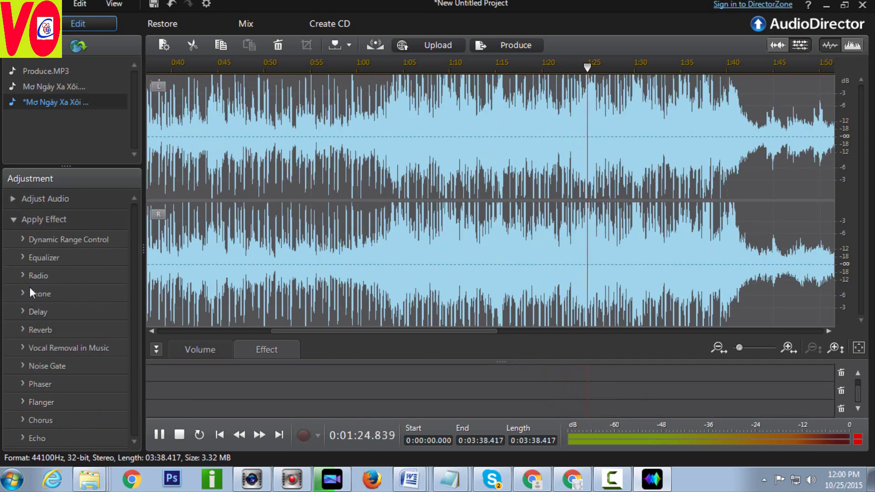
pyautogui.click(51, 402)
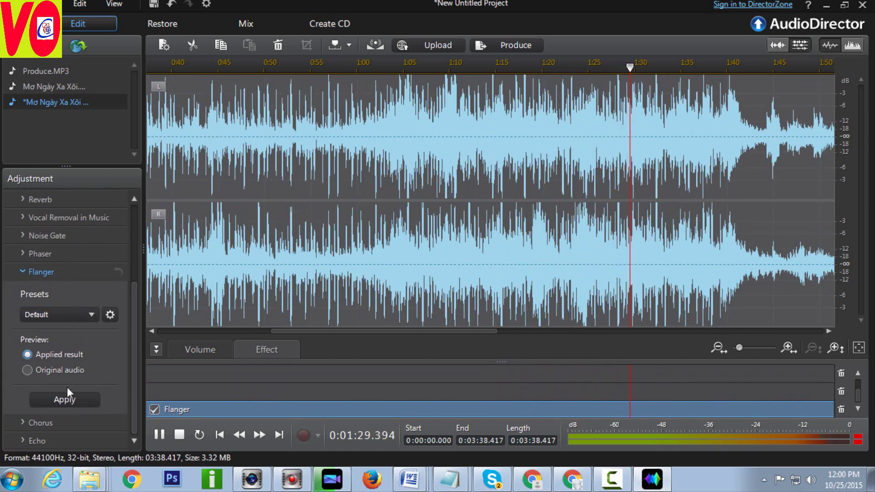
pyautogui.click(51, 425)
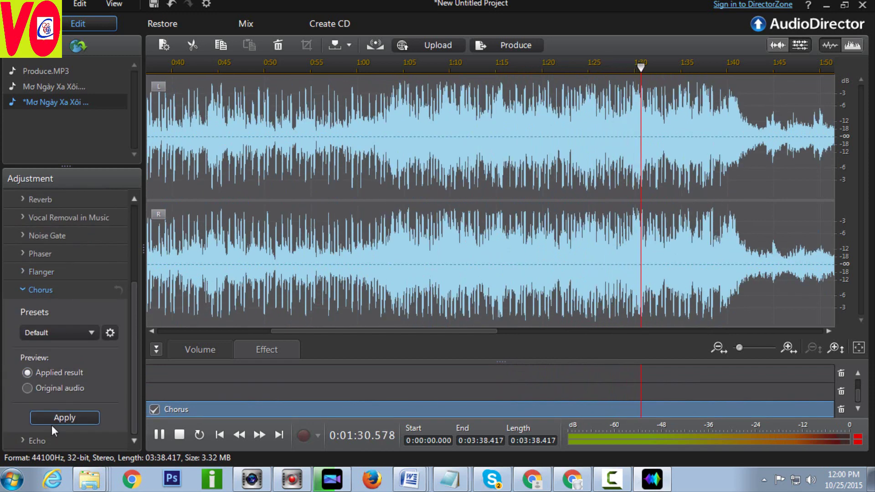
pyautogui.click(29, 291)
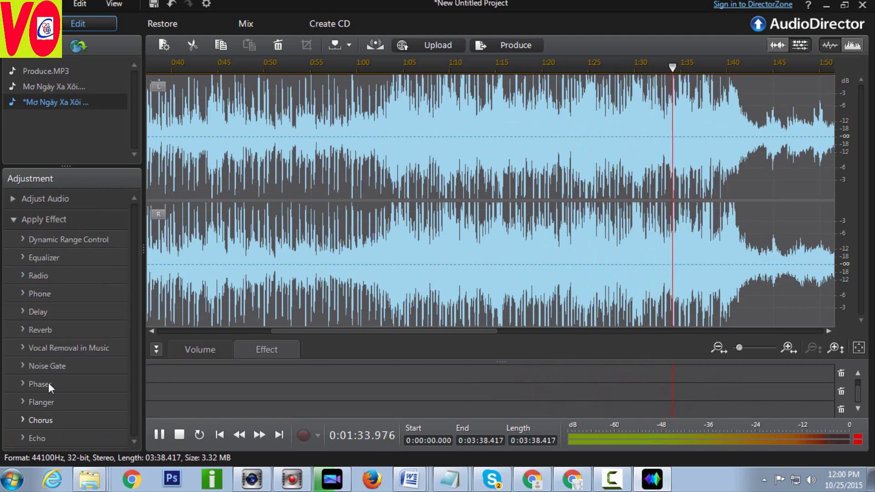
# Open Dynamic Range Control and set the limiter to threshold -18.0 dB, ratio 1.1, attack 28.6 ms, release 321 ms, and compressor threshold to -20.6 dB
pyautogui.click(49, 243)
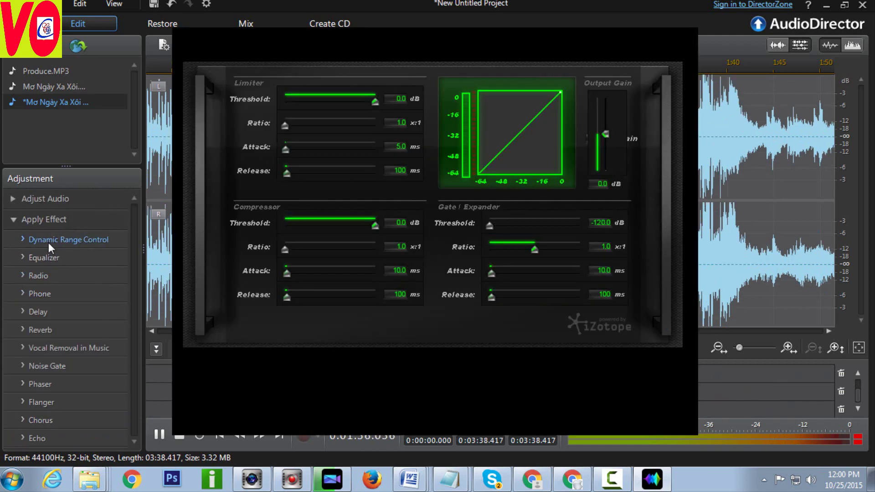
pyautogui.moveTo(373, 102); pyautogui.dragTo(360, 102)
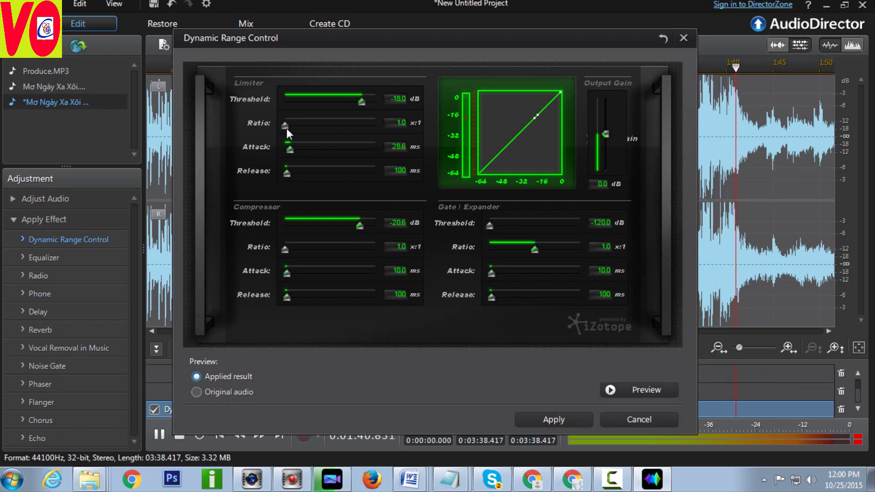
pyautogui.moveTo(285, 175); pyautogui.dragTo(291, 178)
# Set the compressor's ratio to 1.2, its attack to 25.0 ms and its release to 250 ms
pyautogui.click(289, 249)
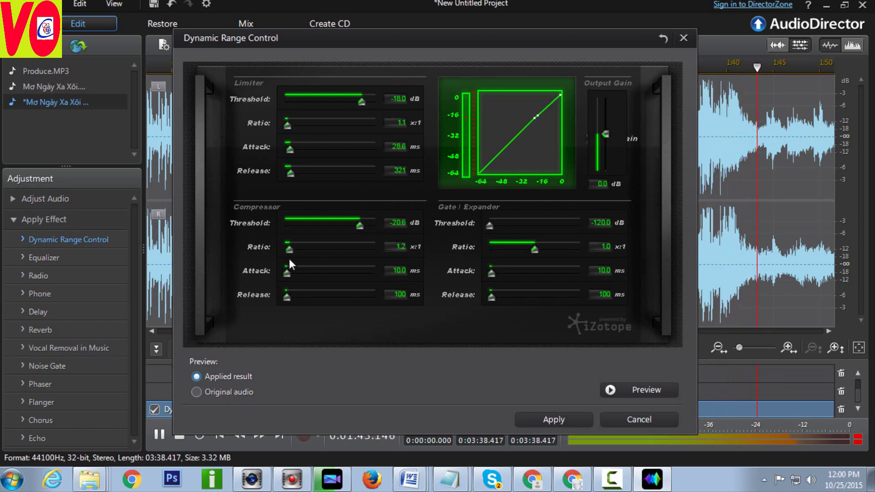
pyautogui.click(289, 272)
pyautogui.click(288, 296)
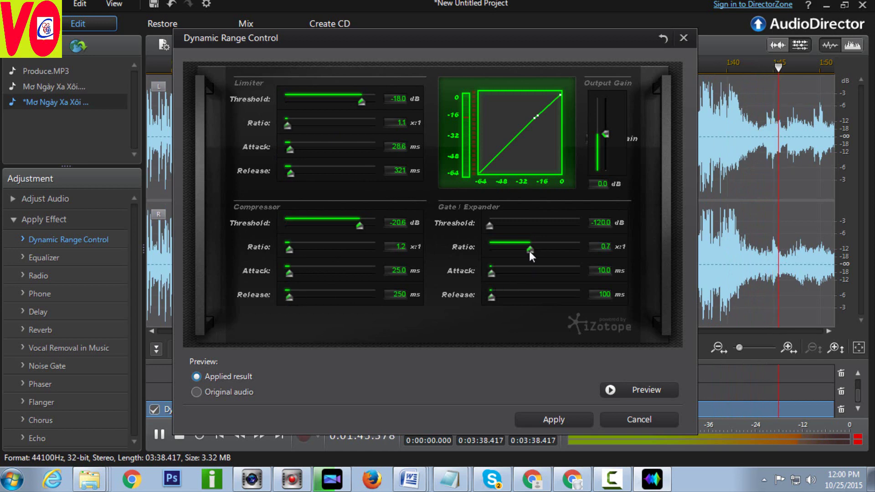
# Set the gate/expander to threshold -117.4 dB, ratio 0.7, attack 21.4 ms and release 357 ms
pyautogui.click(493, 223)
pyautogui.click(491, 272)
pyautogui.click(495, 297)
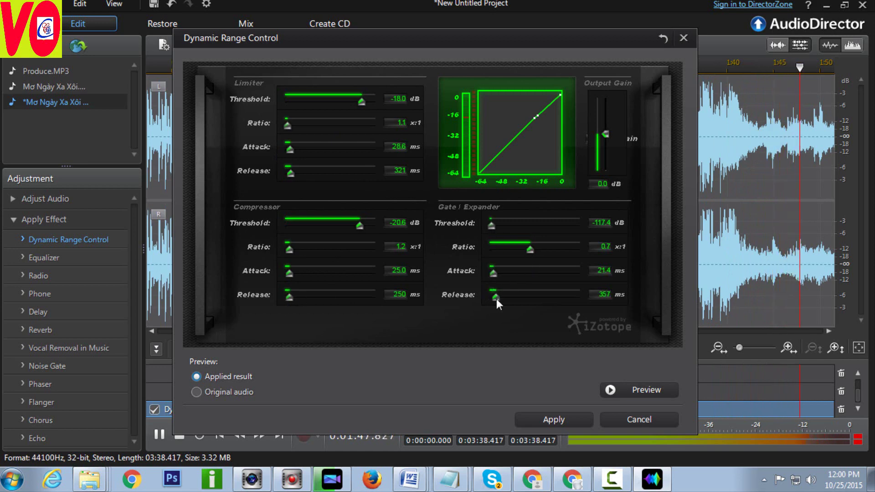
# Raise the output gain to 6.1 dB, preview the result and apply Dynamic Range Control to the song
pyautogui.moveTo(605, 132); pyautogui.dragTo(605, 126)
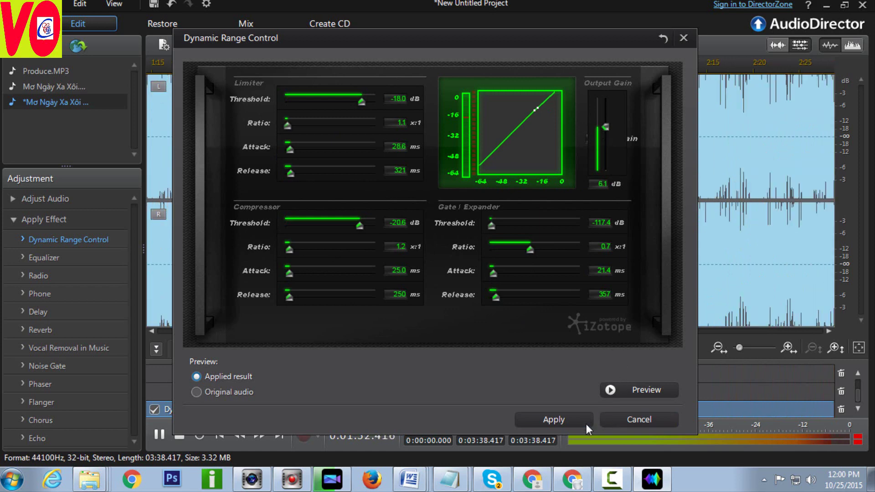
pyautogui.click(635, 388)
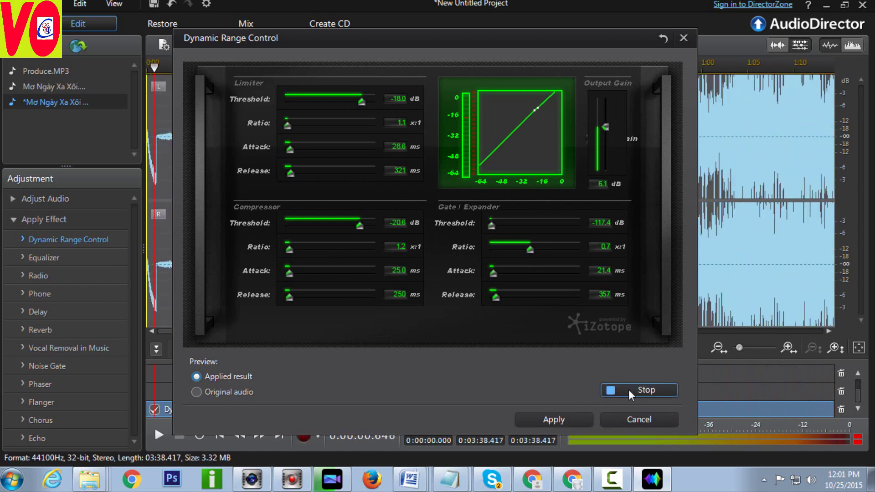
pyautogui.click(553, 419)
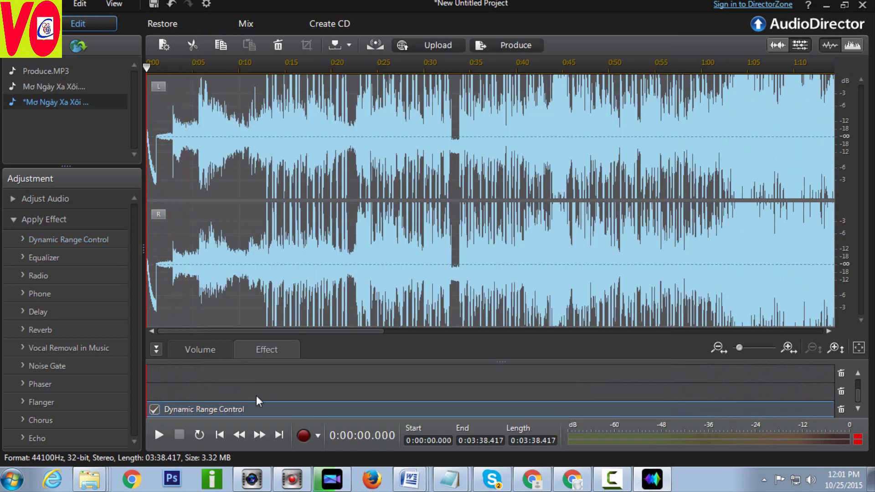
# Play the processed song, listening to passages from about 0:13 and 0:30
pyautogui.click(159, 434)
pyautogui.click(266, 64)
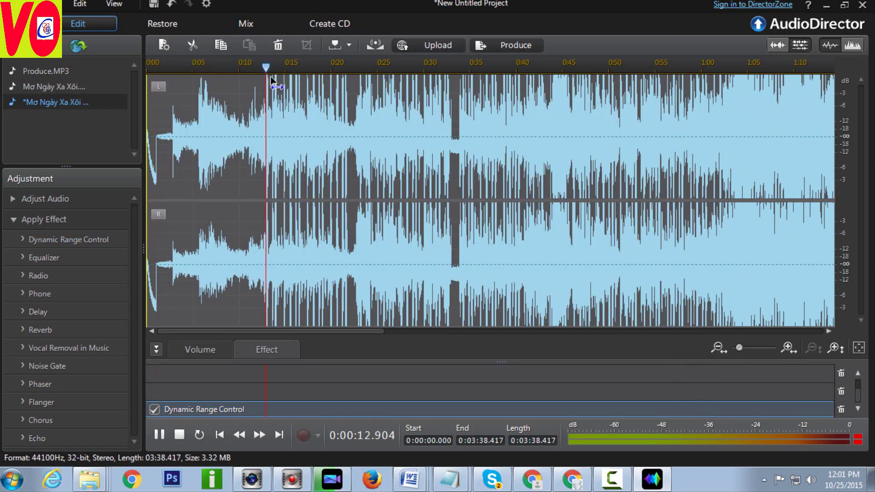
pyautogui.click(423, 66)
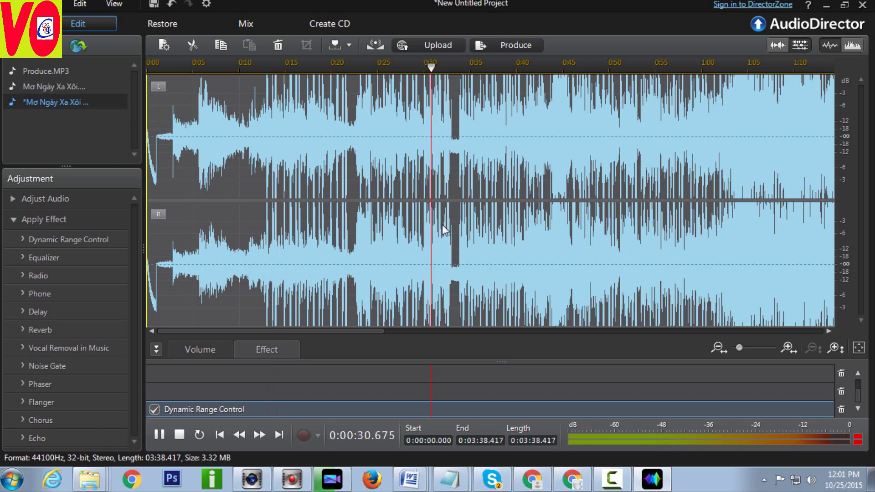
# Try the Echo effect with the Soft, Delay and Heavy presets during playback, closing it without applying
pyautogui.click(37, 438)
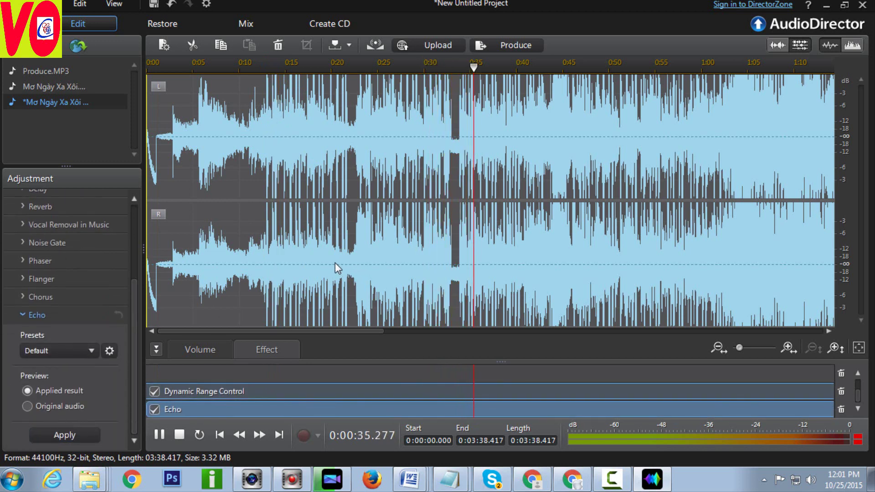
pyautogui.click(70, 350)
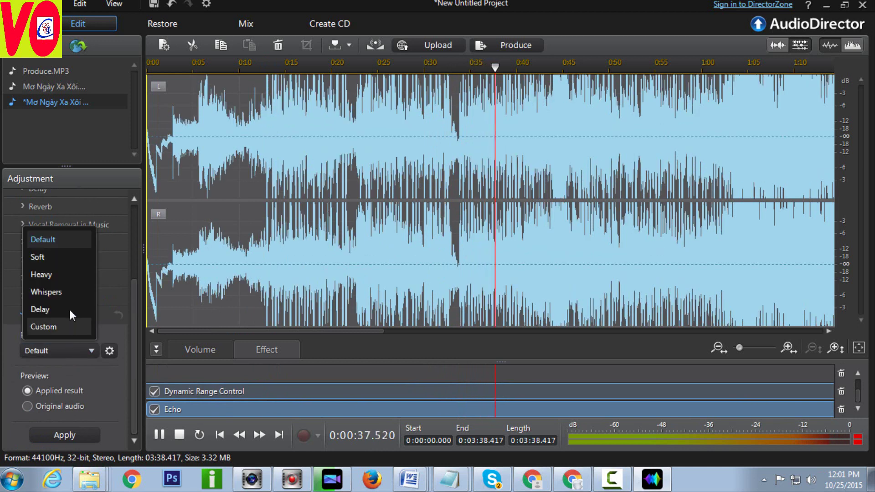
pyautogui.click(67, 259)
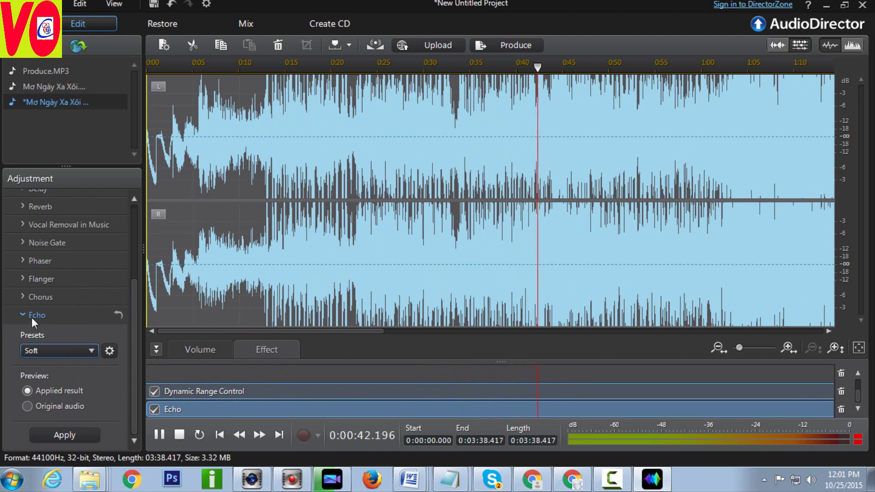
pyautogui.click(33, 351)
pyautogui.click(51, 311)
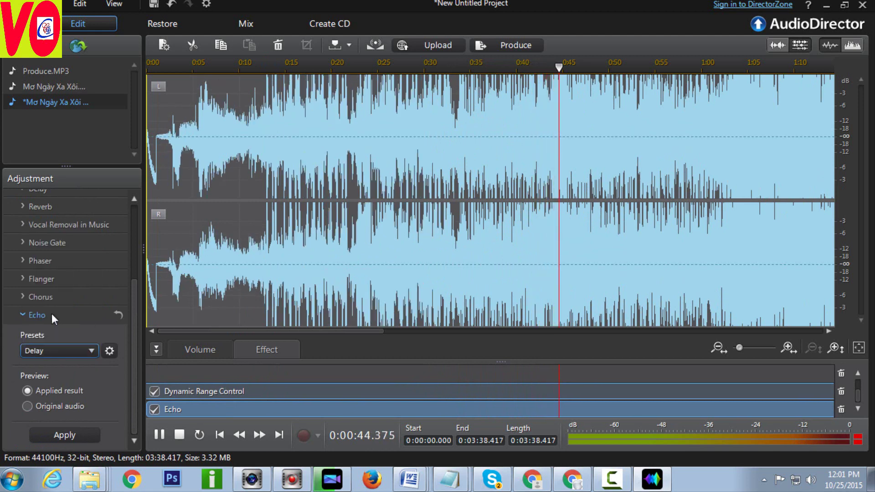
pyautogui.click(42, 350)
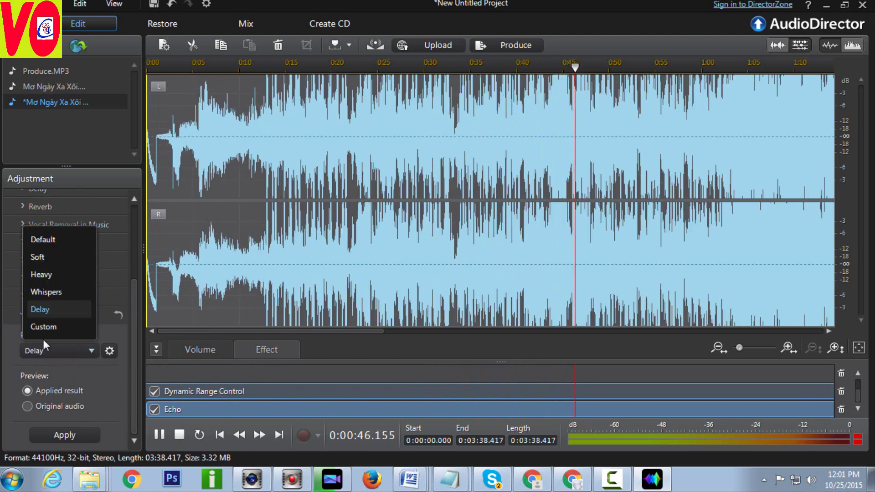
pyautogui.click(50, 271)
pyautogui.click(51, 315)
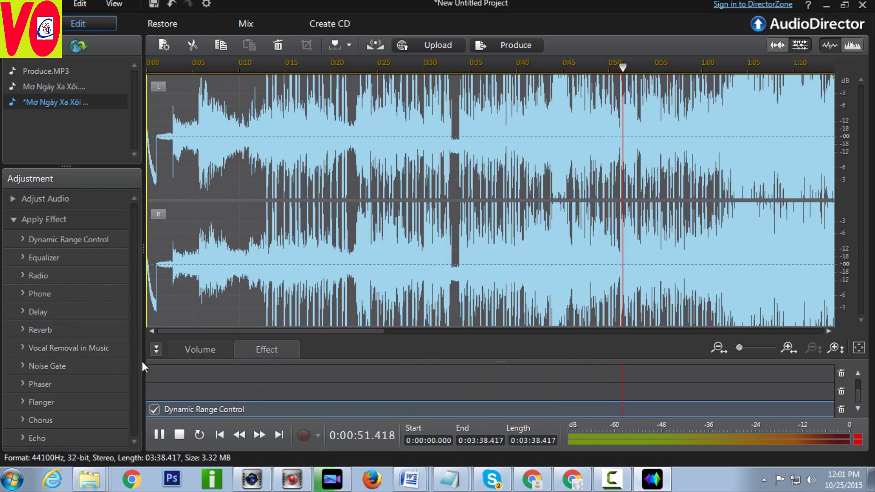
# Add the Chorus effect during playback and audition the Nightmare and 5 Voices presets, ending on 4 Voices
pyautogui.click(67, 417)
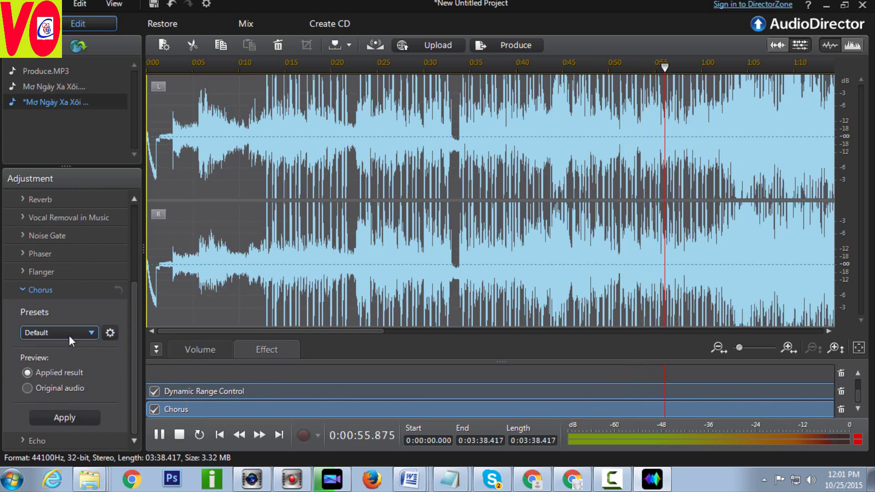
pyautogui.click(69, 335)
pyautogui.click(69, 221)
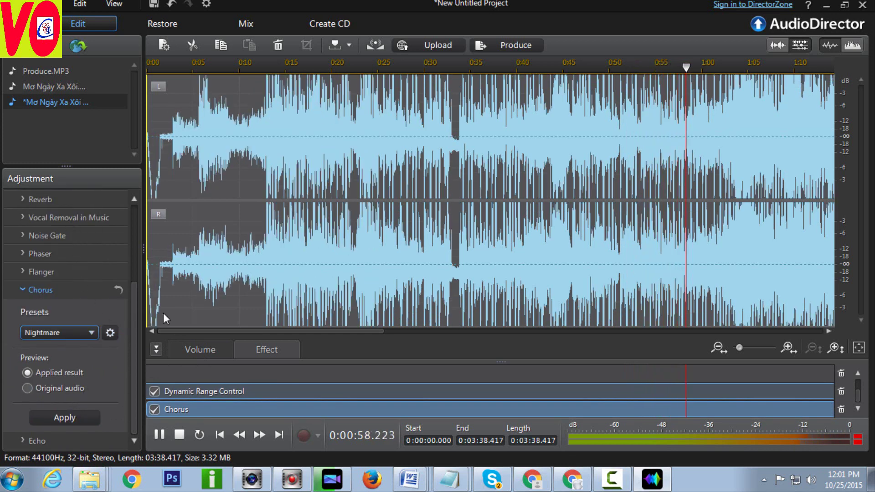
pyautogui.click(89, 332)
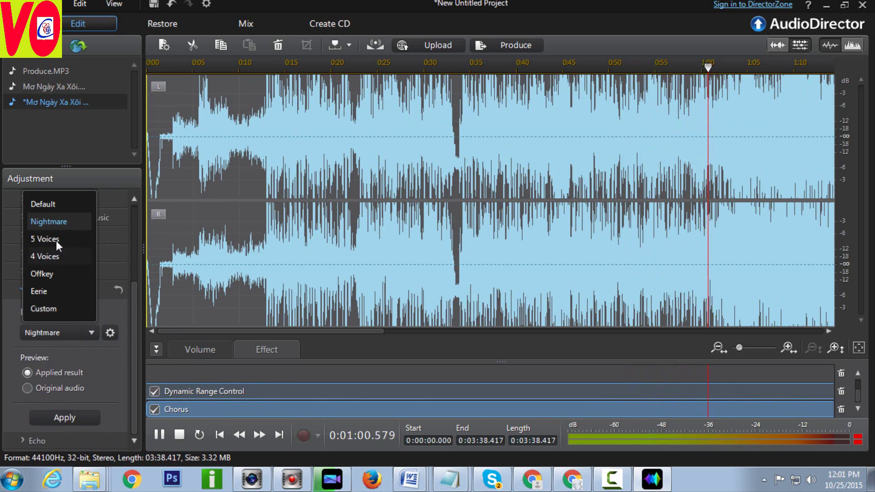
pyautogui.click(57, 240)
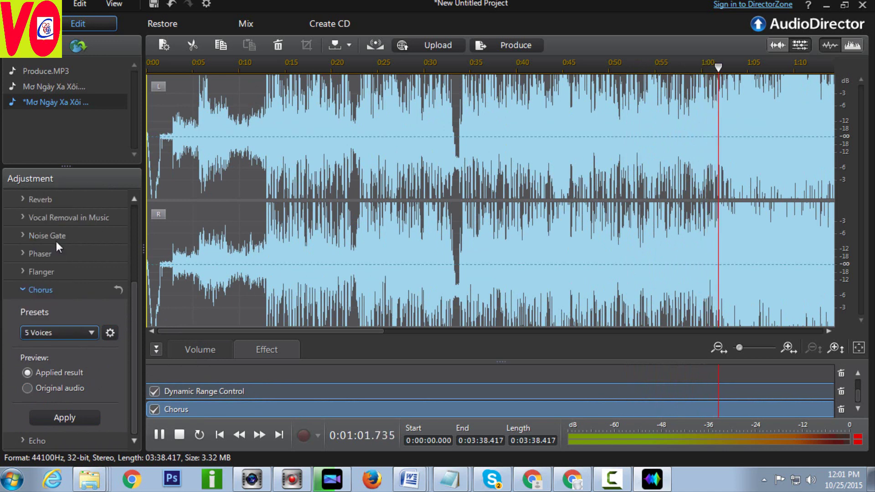
pyautogui.click(73, 330)
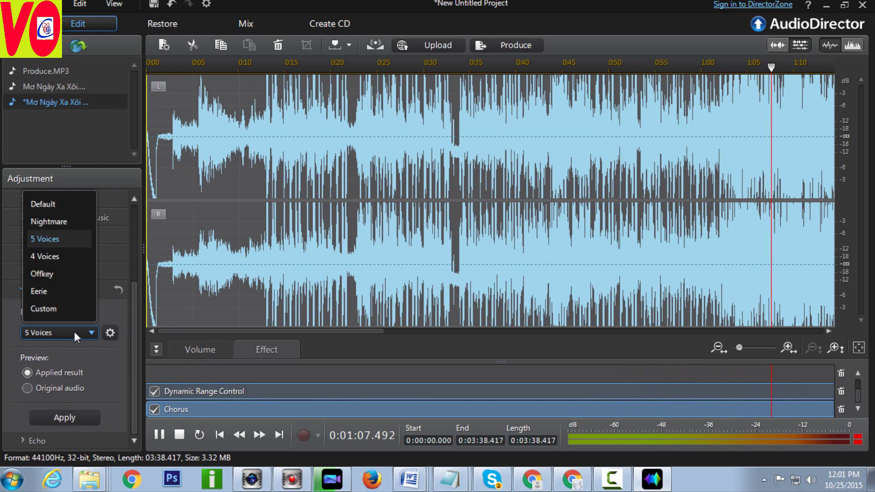
pyautogui.click(67, 256)
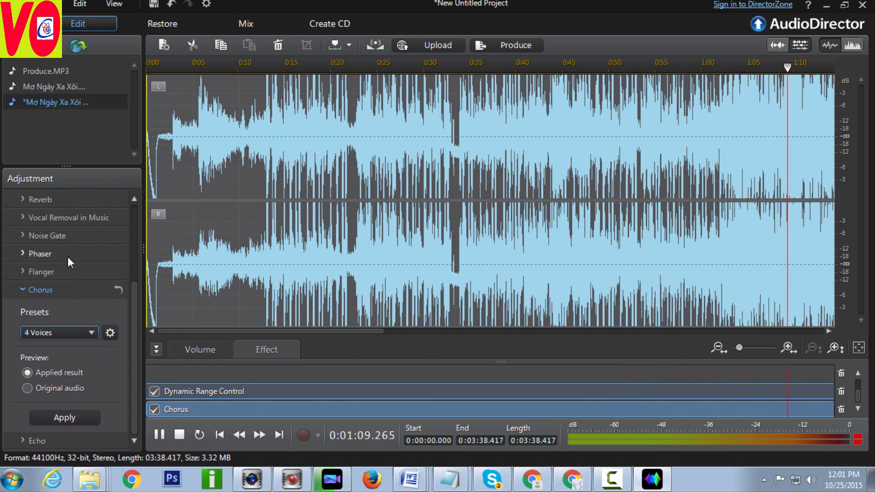
pyautogui.click(84, 328)
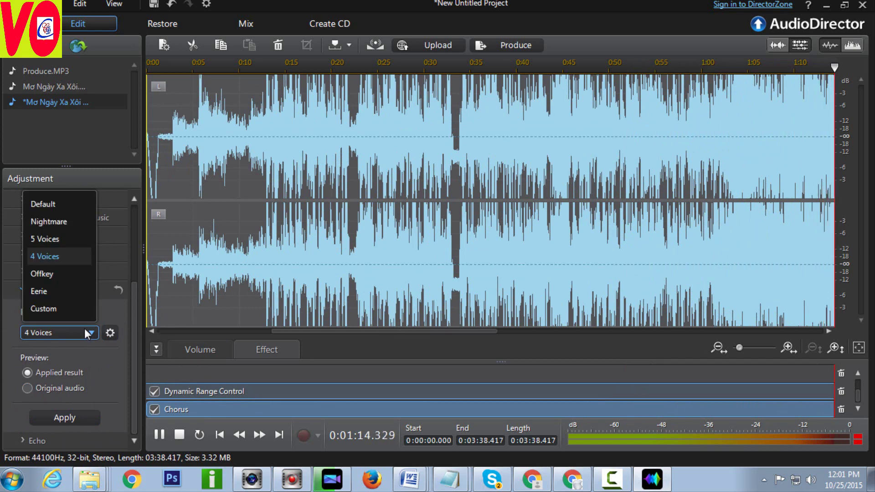
pyautogui.click(371, 32)
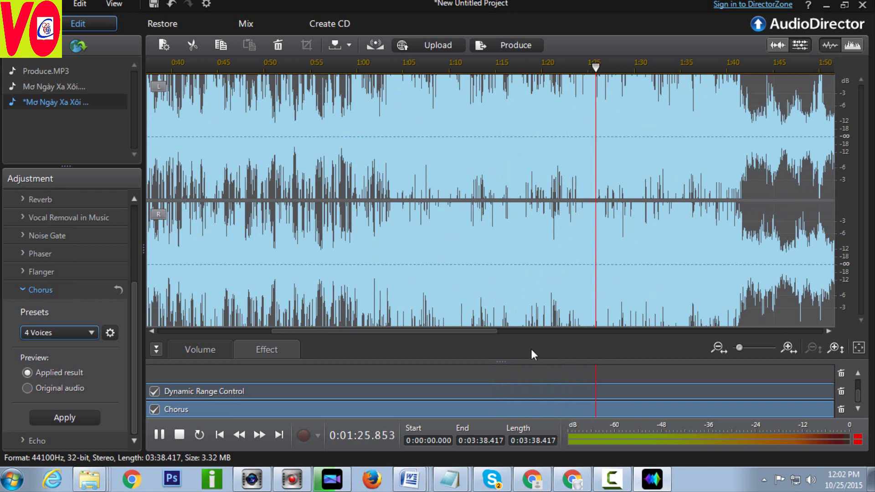
# Audition the Offkey and Eerie chorus presets, then return the preset to 4 Voices
pyautogui.click(83, 330)
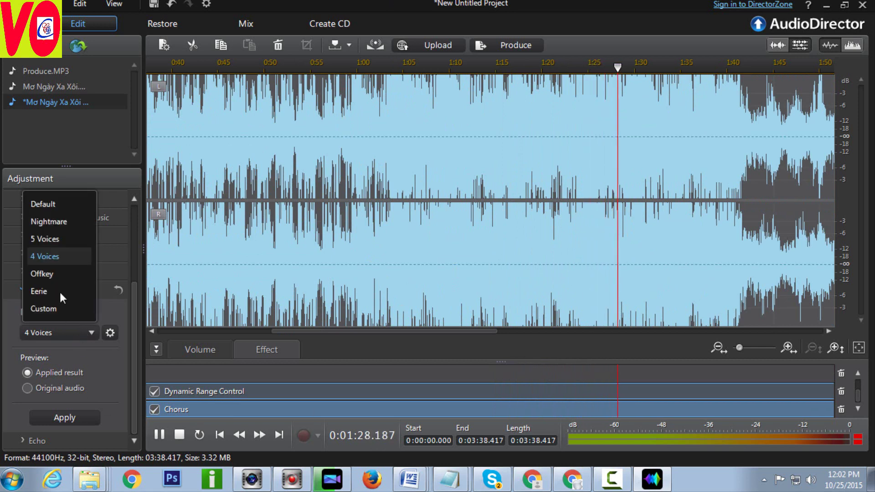
pyautogui.click(56, 275)
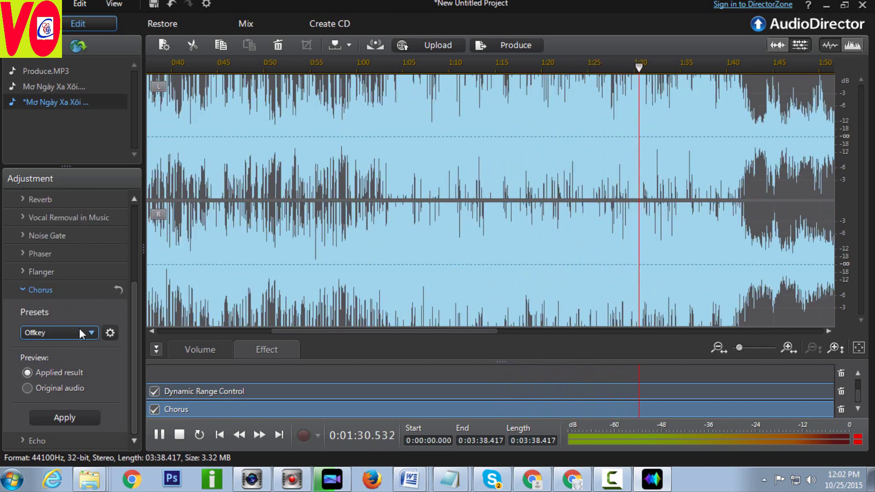
pyautogui.click(86, 329)
pyautogui.click(64, 294)
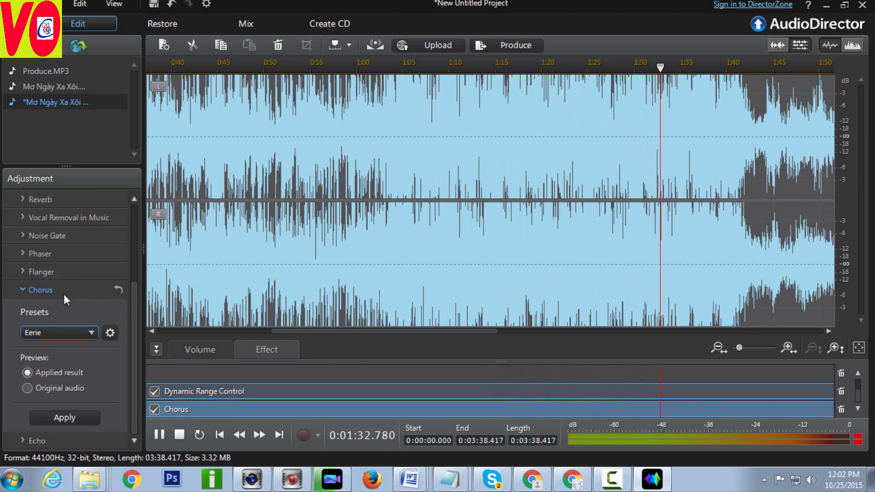
pyautogui.click(86, 330)
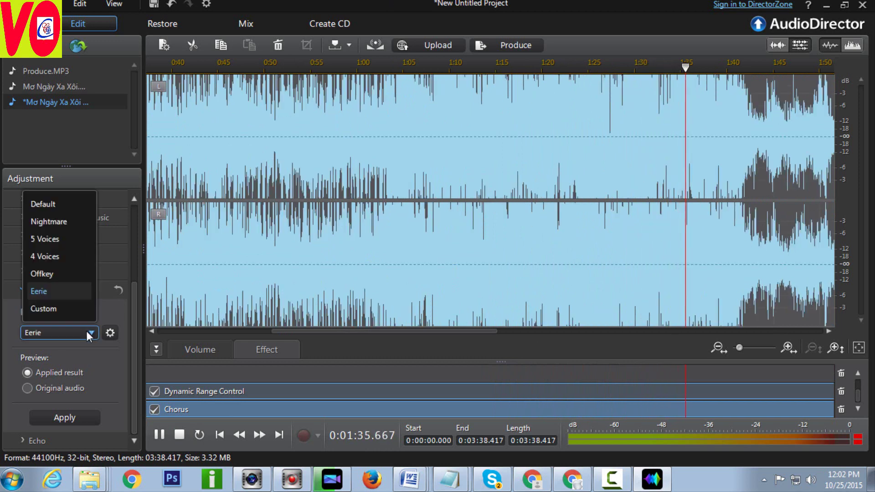
pyautogui.click(69, 255)
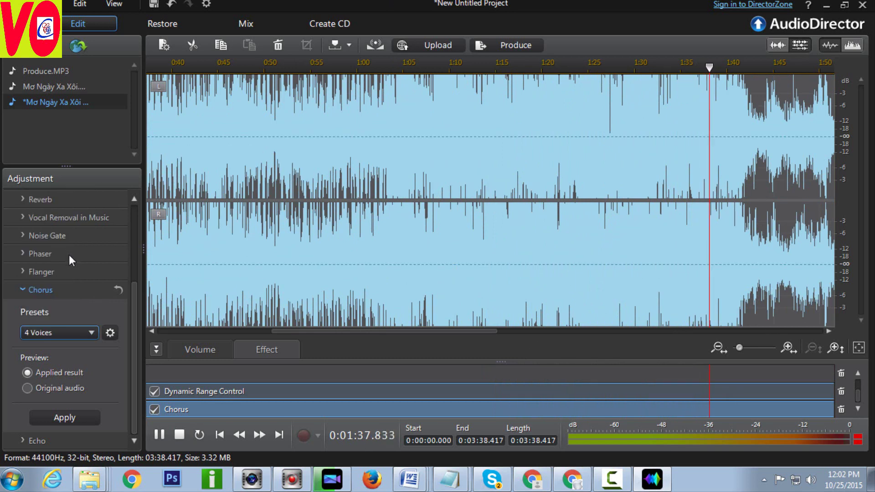
# Compare the 5 Voices chorus preset during playback and switch back to 4 Voices
pyautogui.click(94, 333)
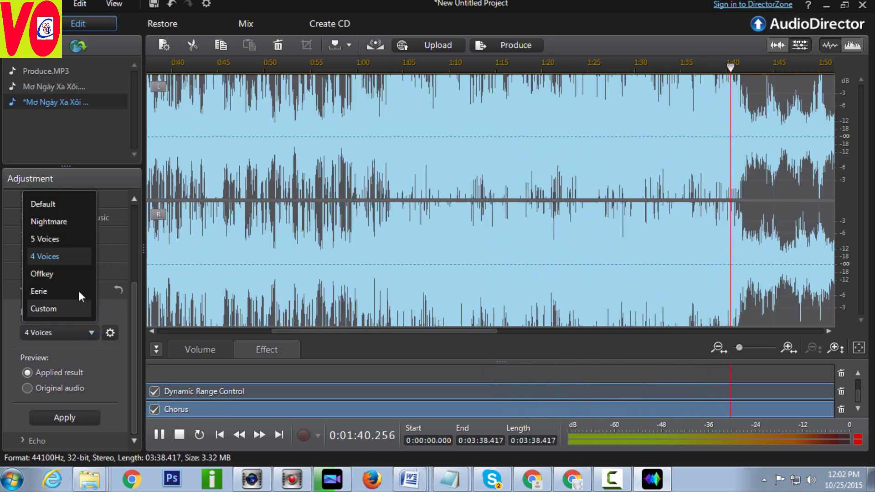
pyautogui.click(72, 242)
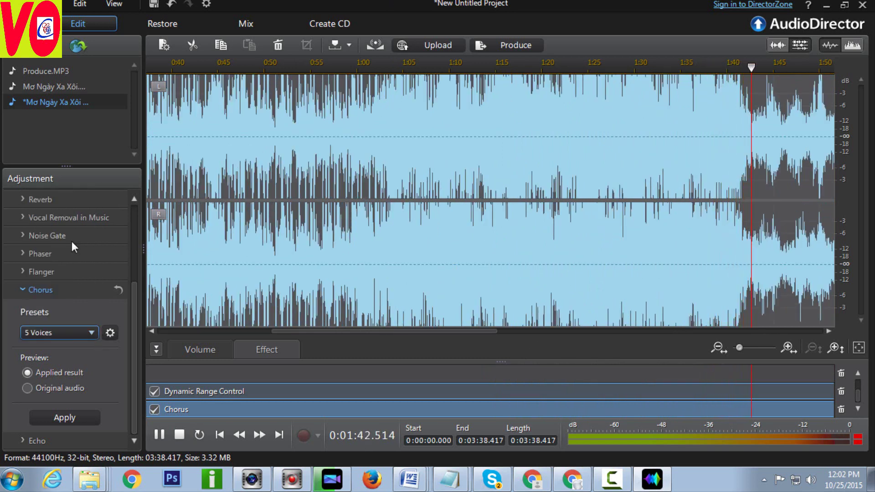
pyautogui.click(86, 329)
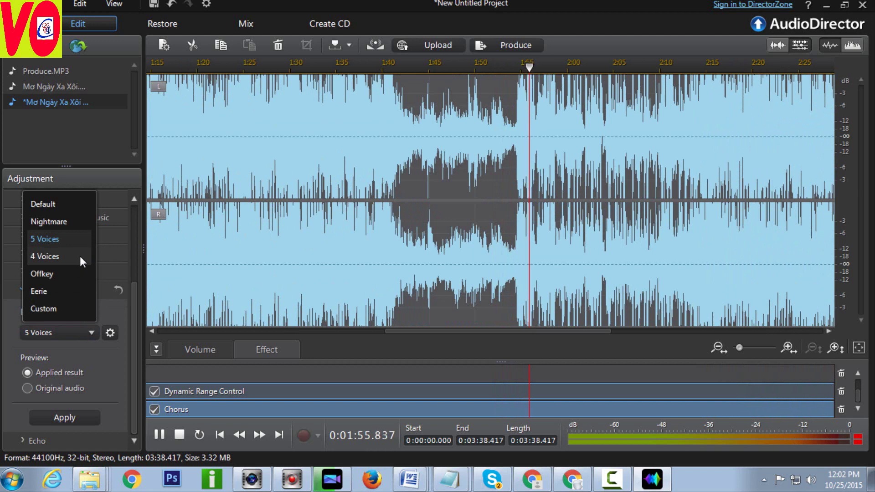
pyautogui.click(80, 256)
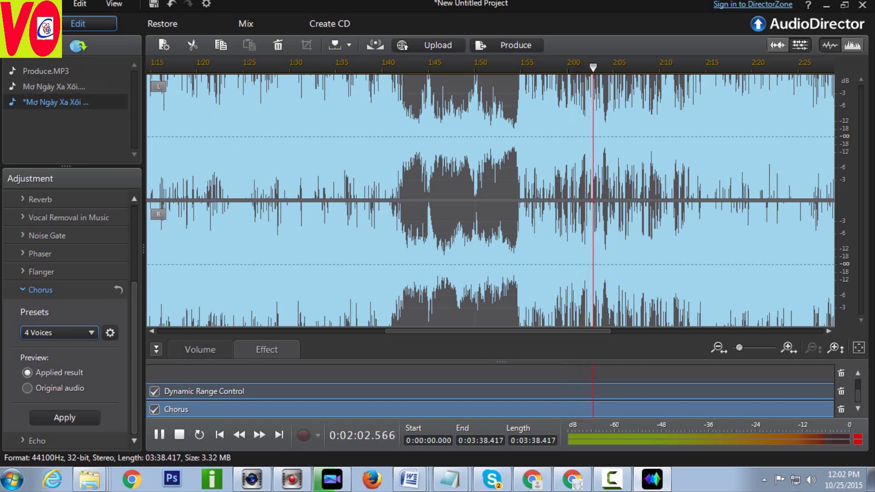
pyautogui.click(52, 4)
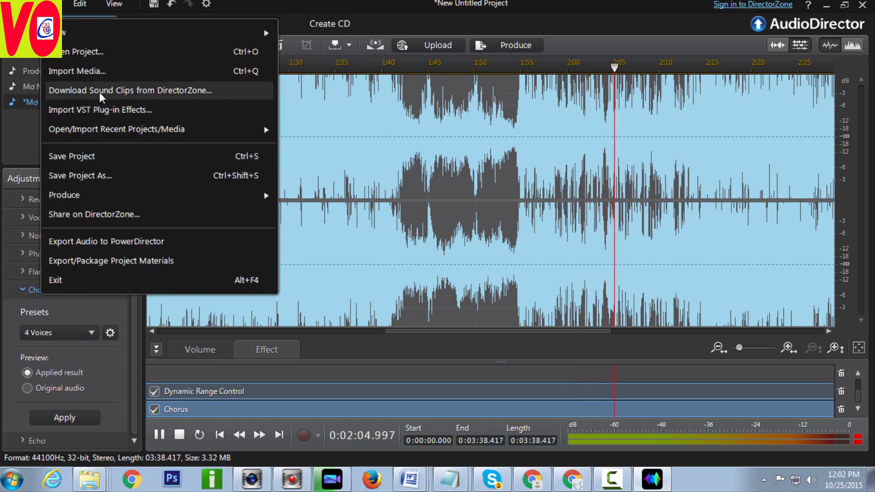
pyautogui.moveTo(117, 203)
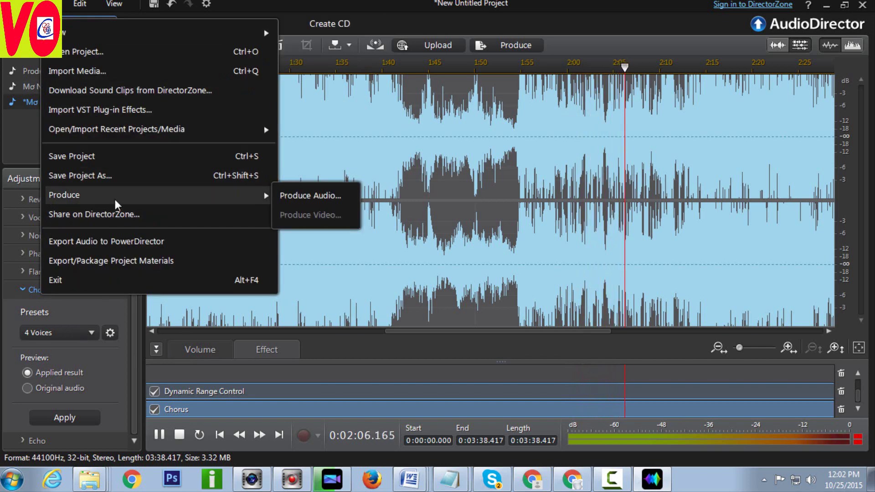
pyautogui.click(301, 196)
pyautogui.click(544, 375)
# Save the project in the 4.0 folder as "Mo ngay xa xôi chỉnh âm thanh"
pyautogui.click(52, 3)
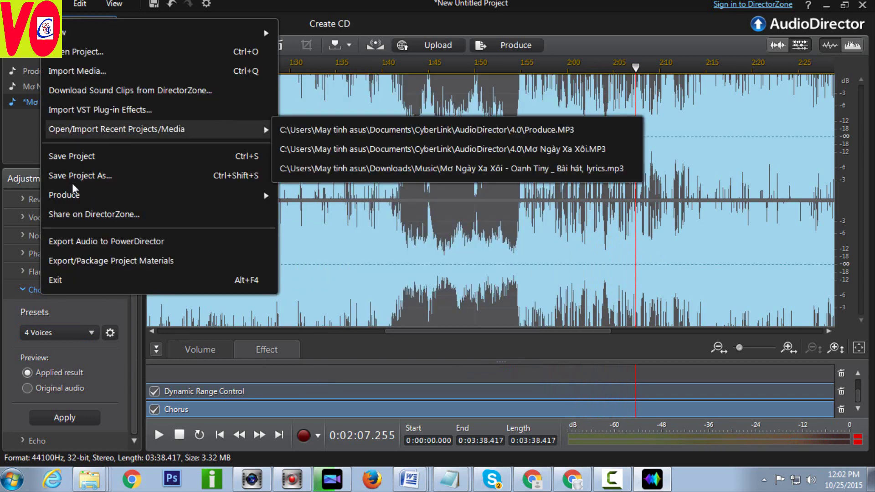
pyautogui.click(87, 175)
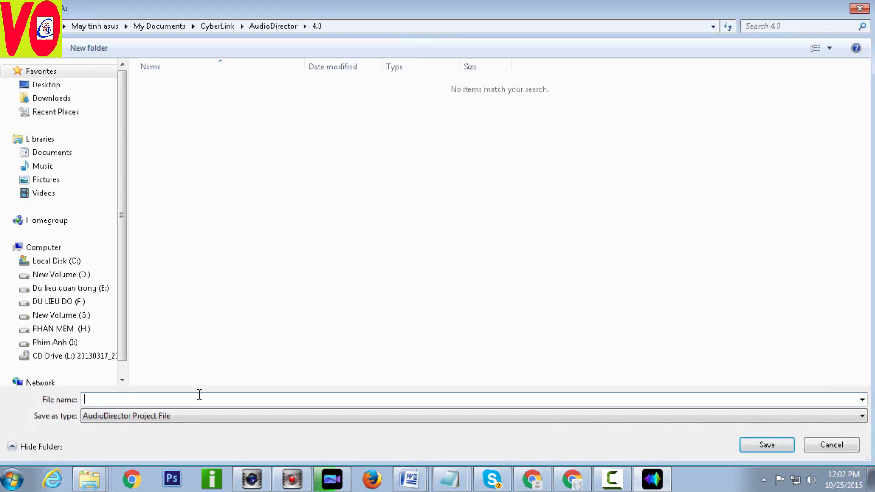
pyautogui.write('o ngay xa xôi chỉnh âm thanh')
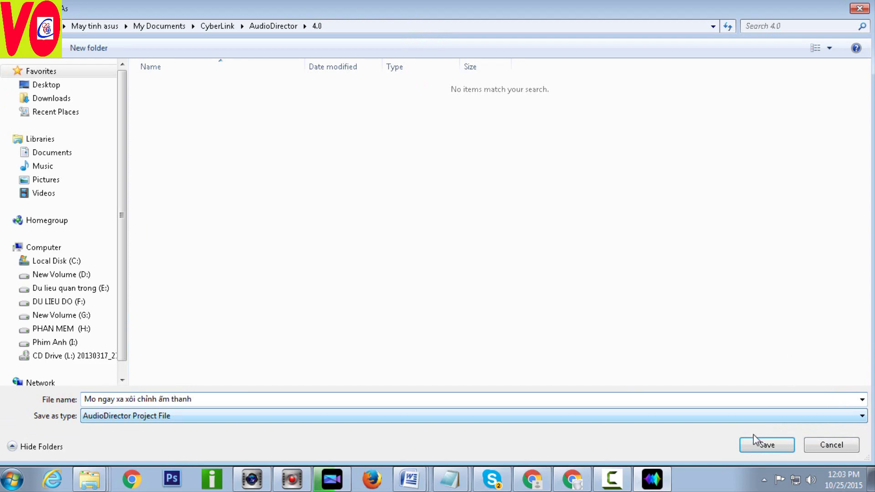
pyautogui.click(766, 444)
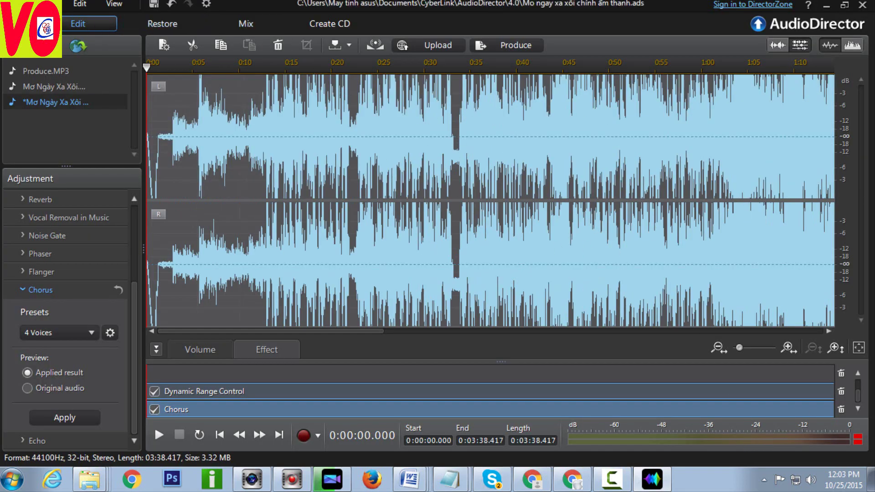
# Set up audio production as an MP3 named "Mơ ngày xa xôi" with a 256 Kbps bitrate and 44.1 kHz sample rate
pyautogui.click(51, 4)
pyautogui.moveTo(122, 195)
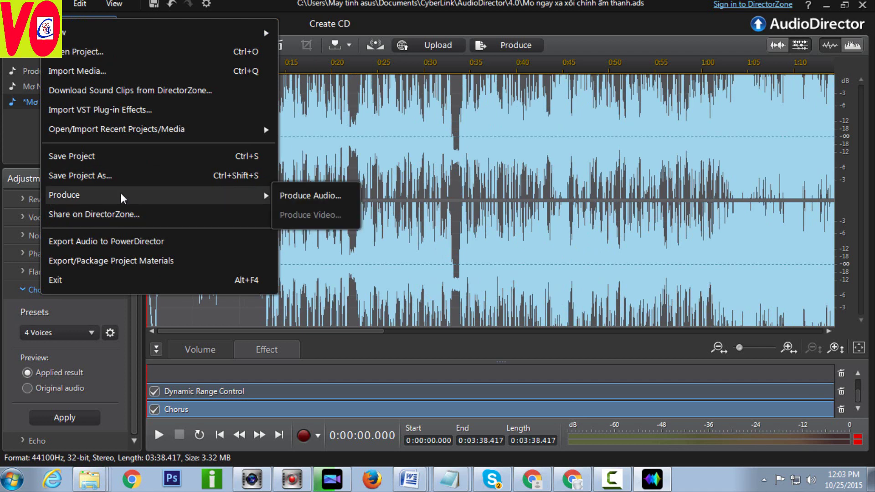
pyautogui.click(338, 196)
pyautogui.click(476, 206)
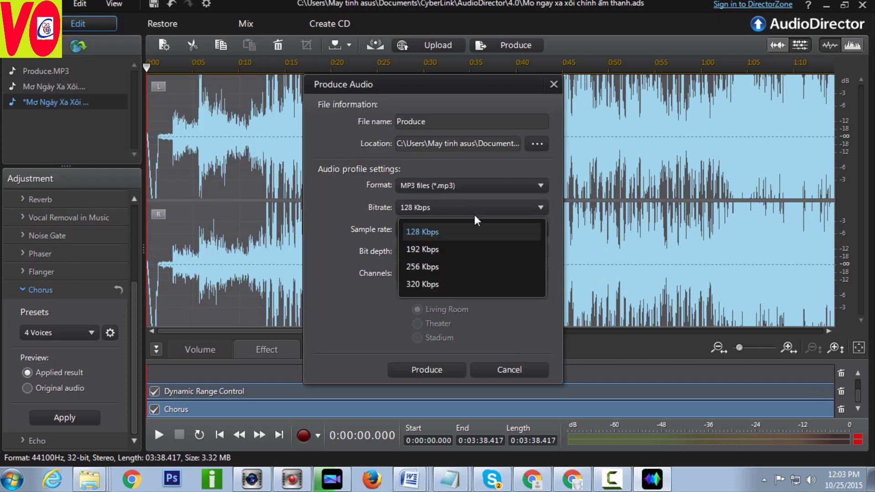
pyautogui.click(457, 268)
pyautogui.doubleClick(488, 123)
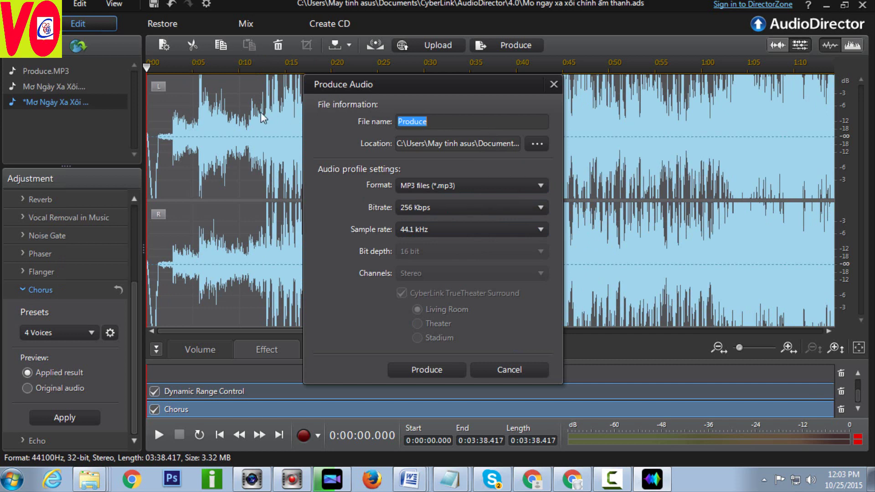
pyautogui.write('Mơi')
pyautogui.click(470, 230)
pyautogui.click(469, 228)
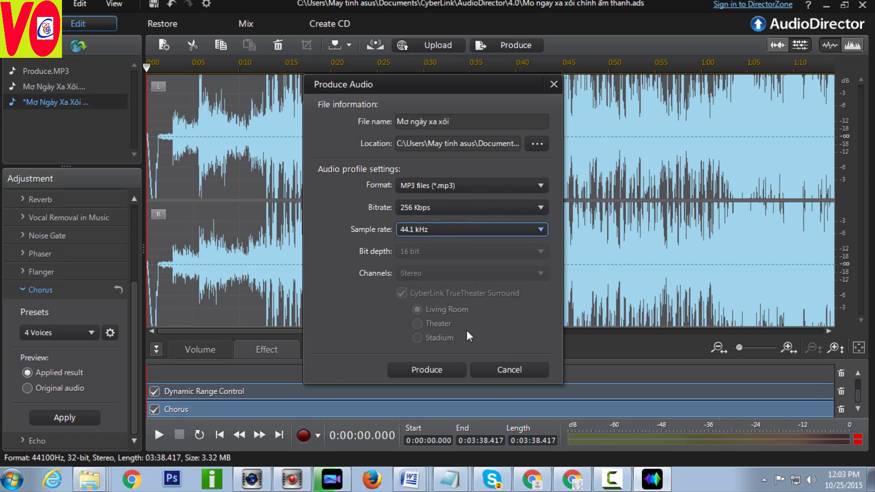
# Try to produce the MP3 by overwriting the existing "Mơ ngày xa xôi.MP3" file
pyautogui.click(433, 371)
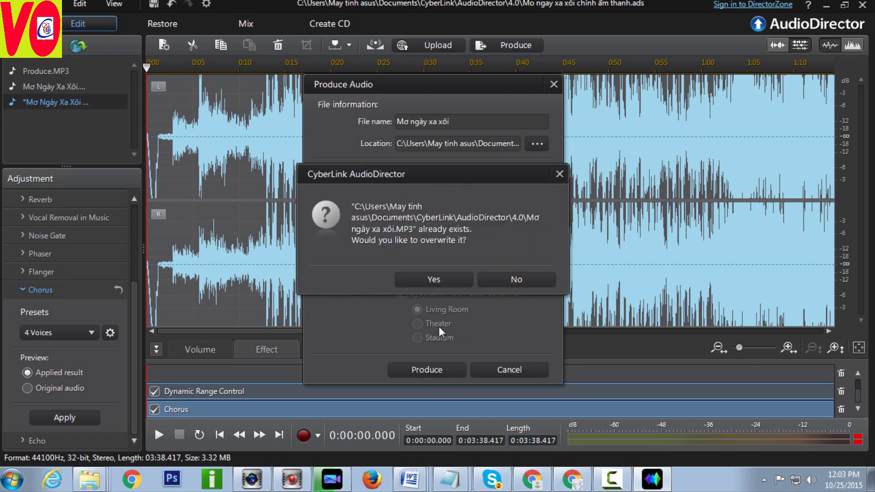
pyautogui.click(442, 284)
pyautogui.click(493, 280)
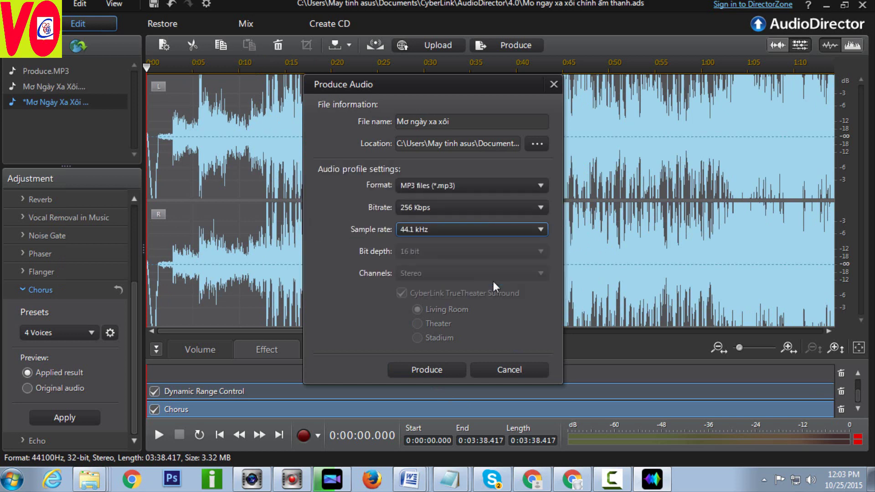
pyautogui.click(449, 367)
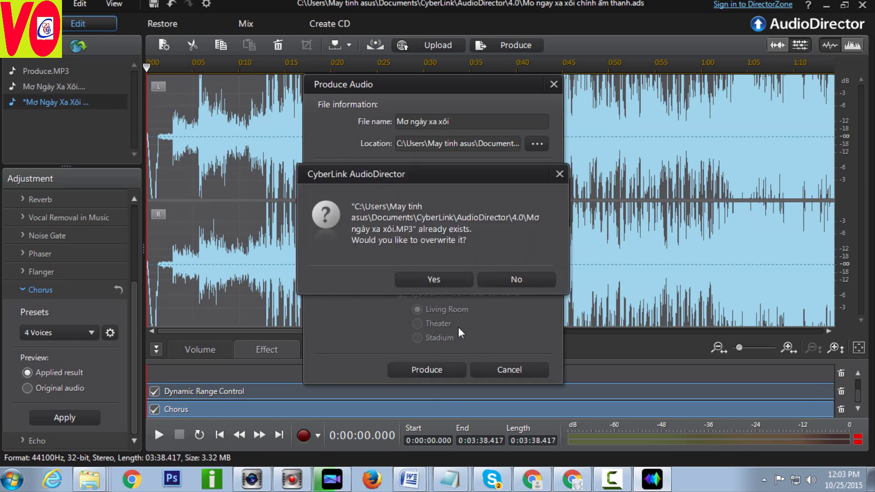
pyautogui.click(455, 278)
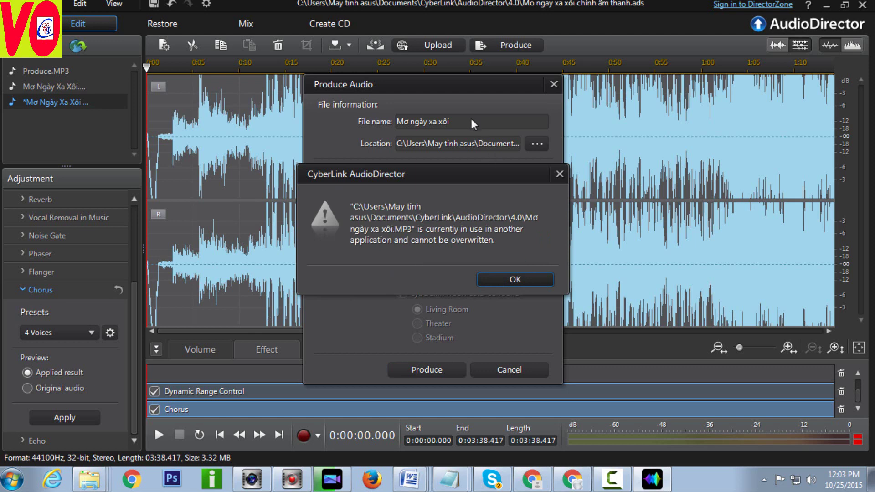
pyautogui.click(514, 279)
# Rename the output file "Mơ ngày xa xôi 1" and produce the MP3
pyautogui.click(470, 121)
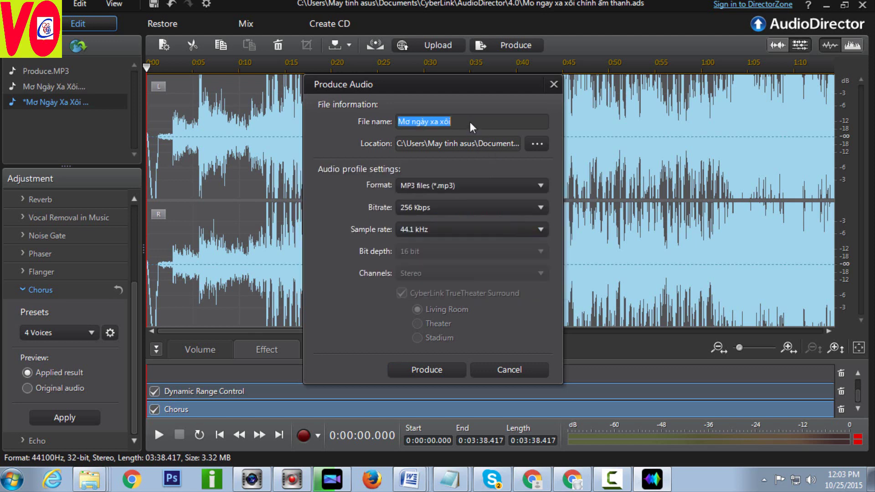
pyautogui.click(469, 116)
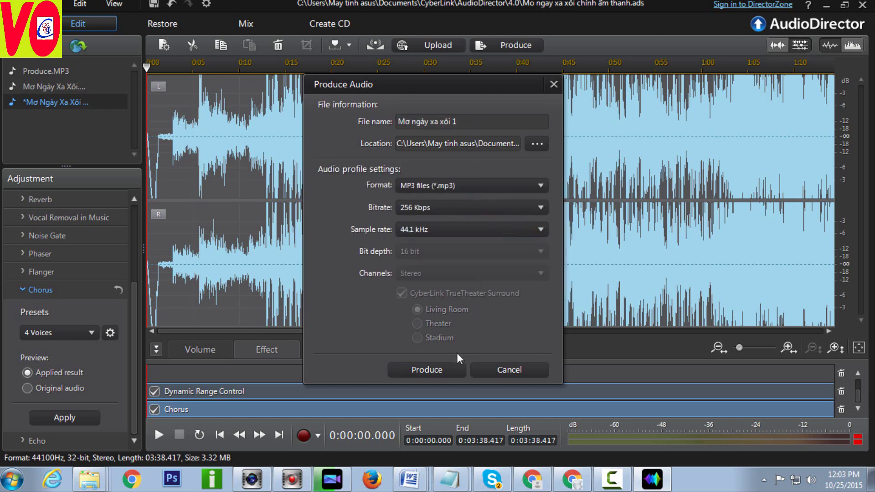
pyautogui.click(445, 364)
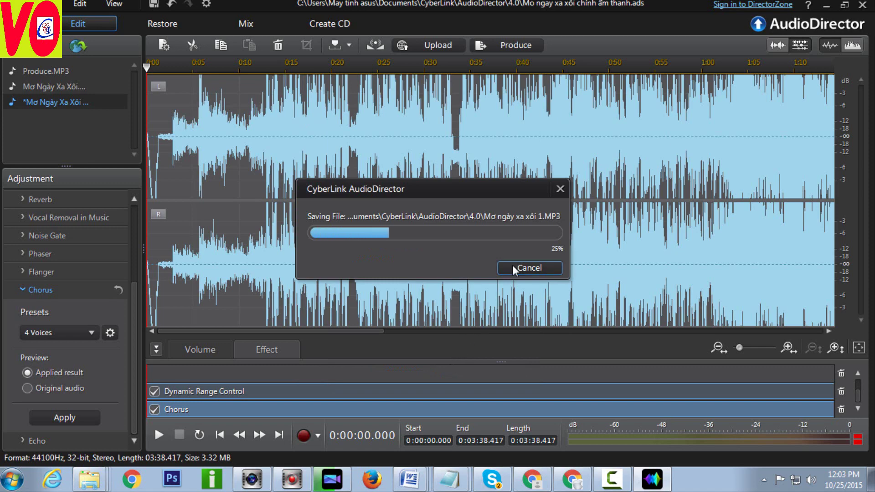
# Open the 4.0 output folder in Windows Explorer and play the produced MP3 "Mơ ngày xa xôi 1" in the media player
pyautogui.rightClick(84, 479)
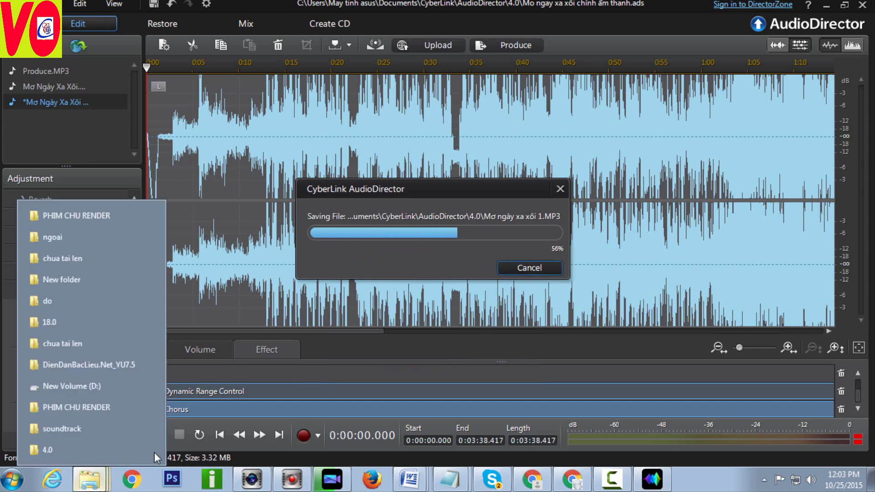
pyautogui.click(54, 449)
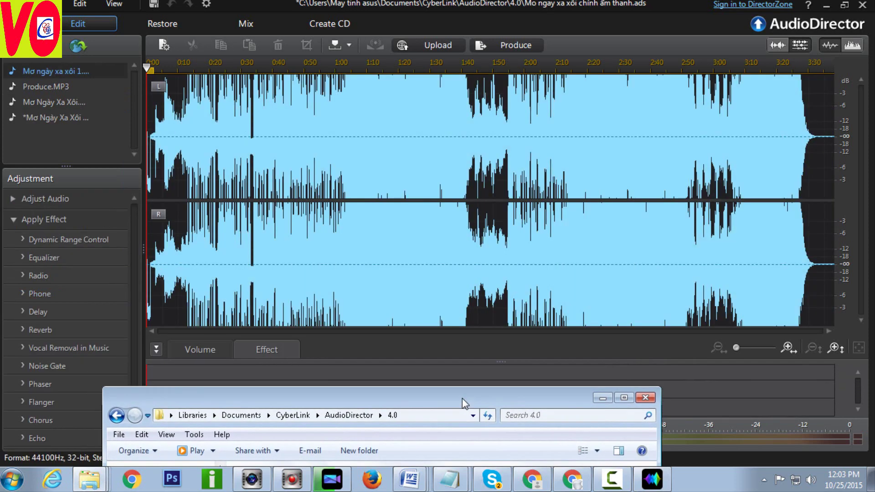
pyautogui.doubleClick(462, 398)
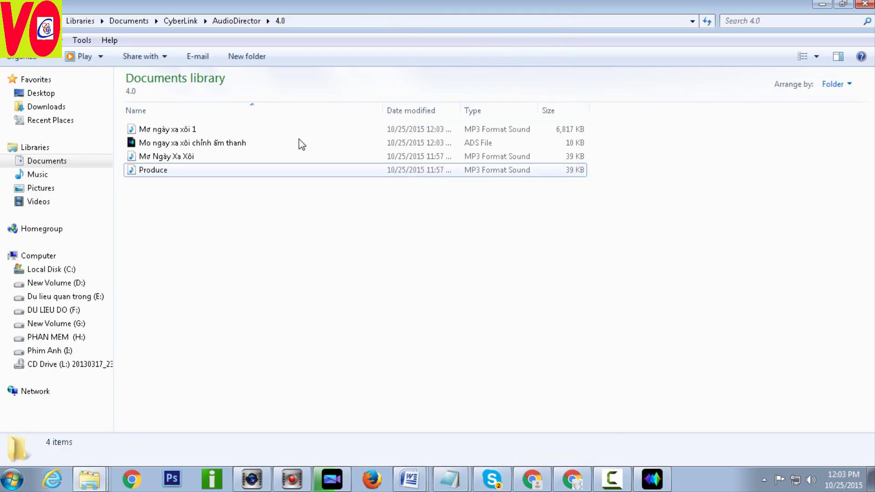
pyautogui.doubleClick(200, 130)
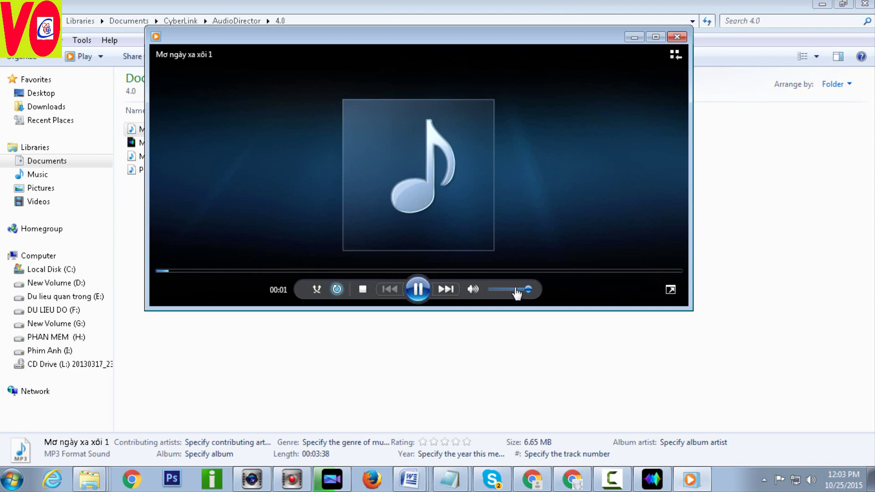
pyautogui.moveTo(689, 308); pyautogui.dragTo(712, 354)
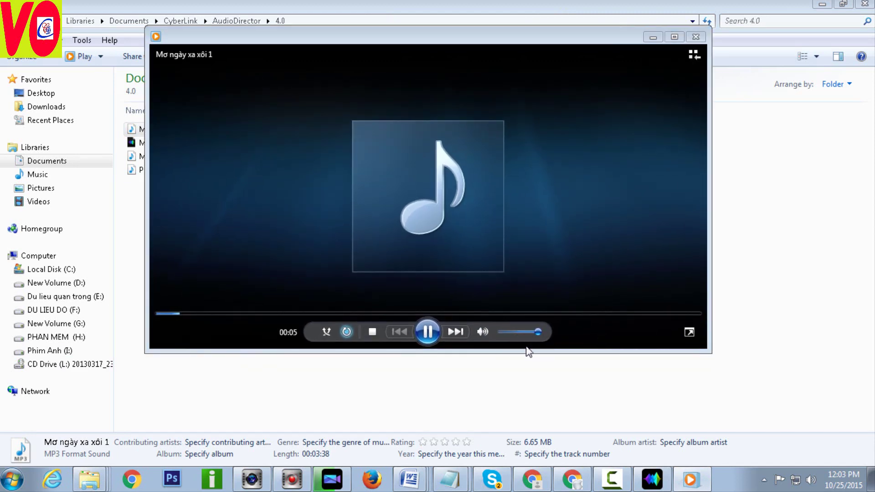
pyautogui.moveTo(406, 72); pyautogui.dragTo(552, 40)
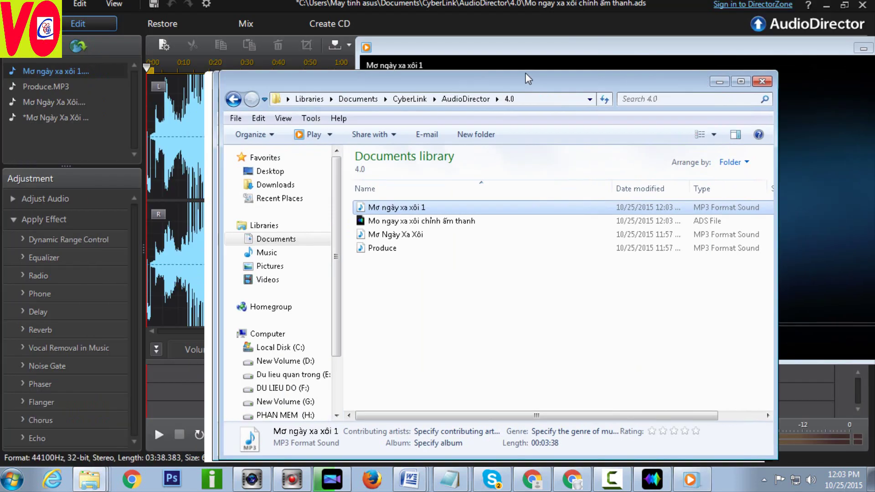
pyautogui.moveTo(526, 73); pyautogui.dragTo(625, 51)
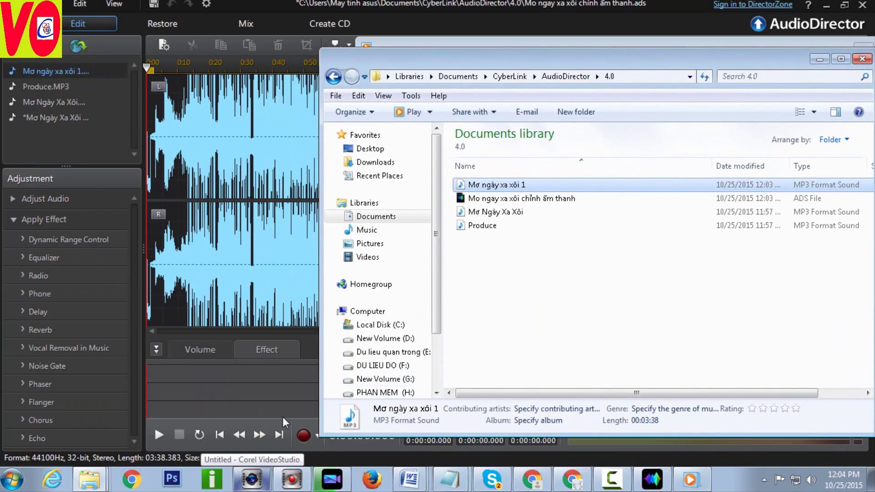
pyautogui.moveTo(542, 63); pyautogui.dragTo(371, 48)
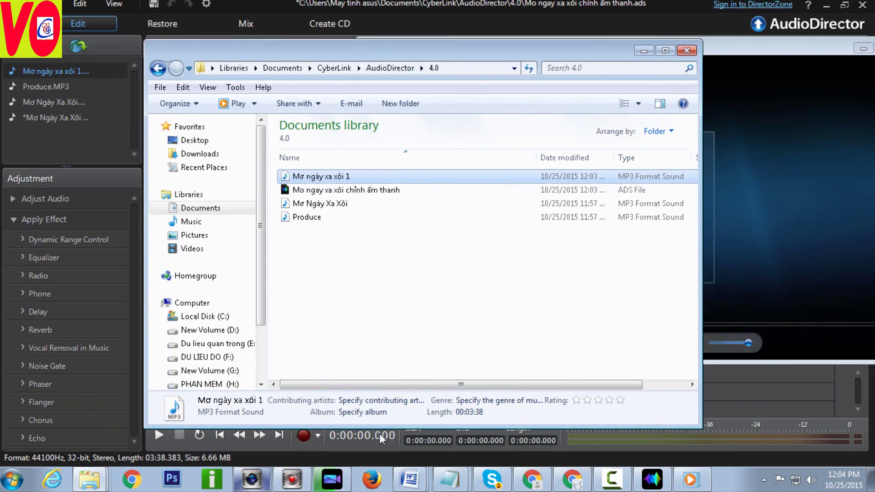
# Check the rendering in Corel VideoStudio, and switch to PowerDirector to resume its paused 3D movie production
pyautogui.click(263, 486)
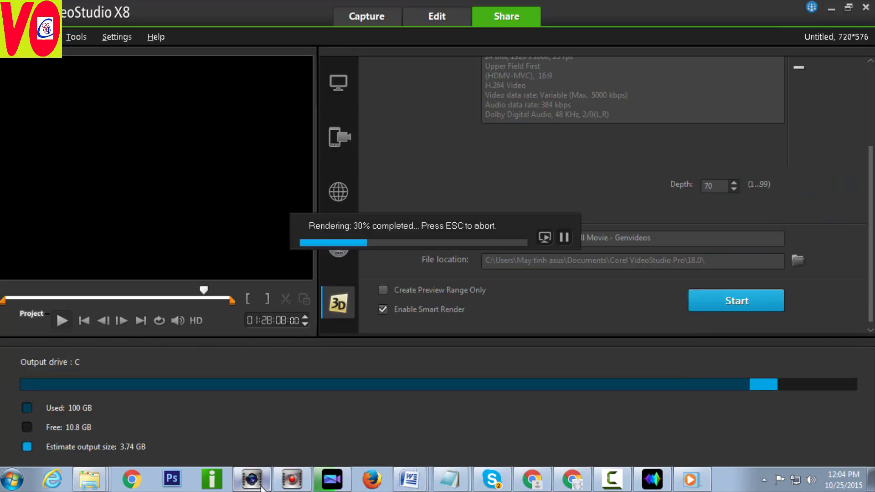
pyautogui.click(333, 486)
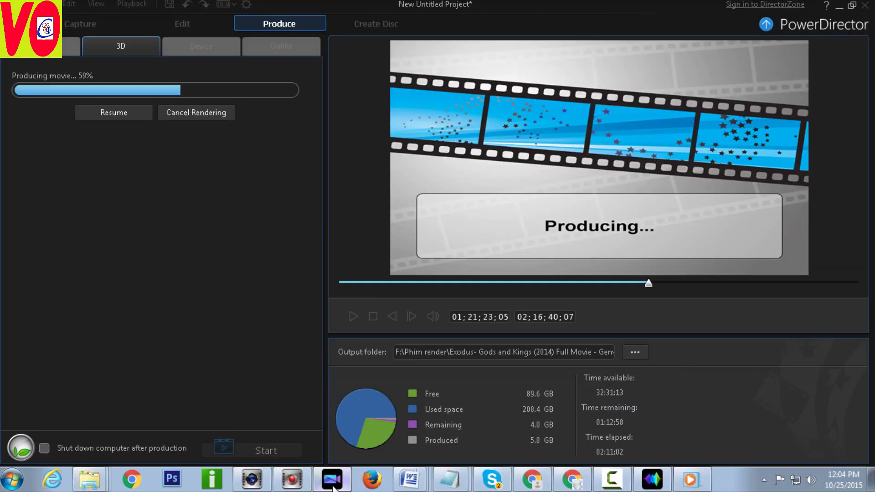
pyautogui.click(140, 117)
pyautogui.click(613, 479)
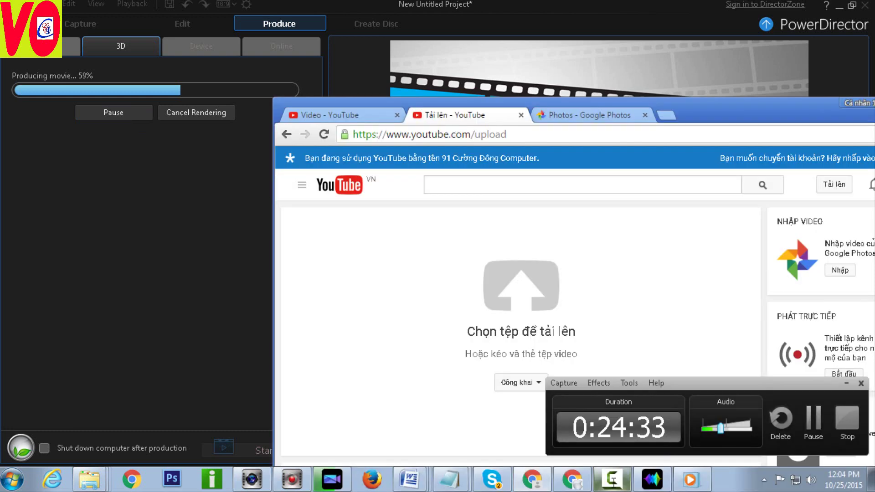
pyautogui.click(846, 383)
pyautogui.moveTo(747, 121); pyautogui.dragTo(568, 323)
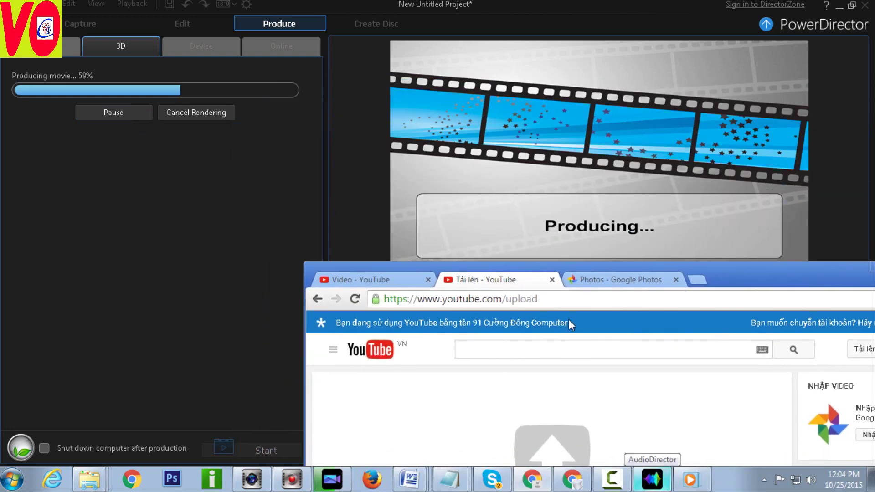
# Open the Computer window in Windows Explorer and look into the New Volume (G:) drive before returning to the drive overview
pyautogui.click(13, 479)
pyautogui.click(205, 326)
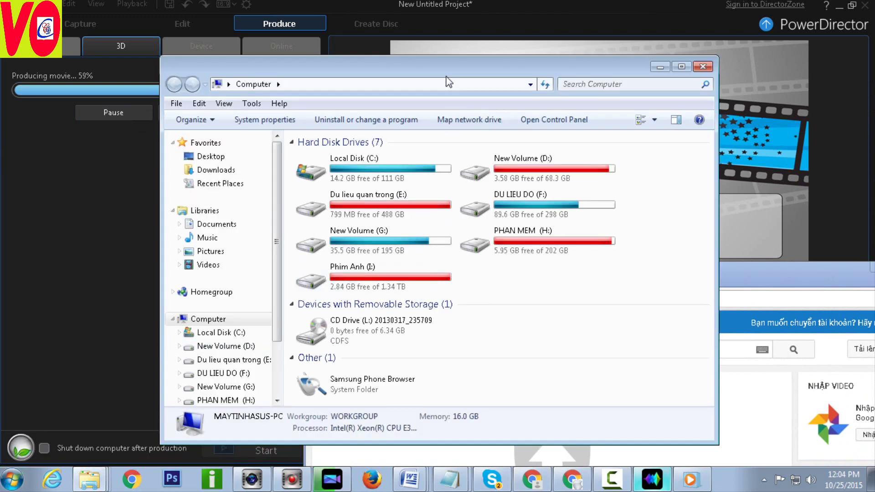
pyautogui.moveTo(446, 78); pyautogui.dragTo(309, 28)
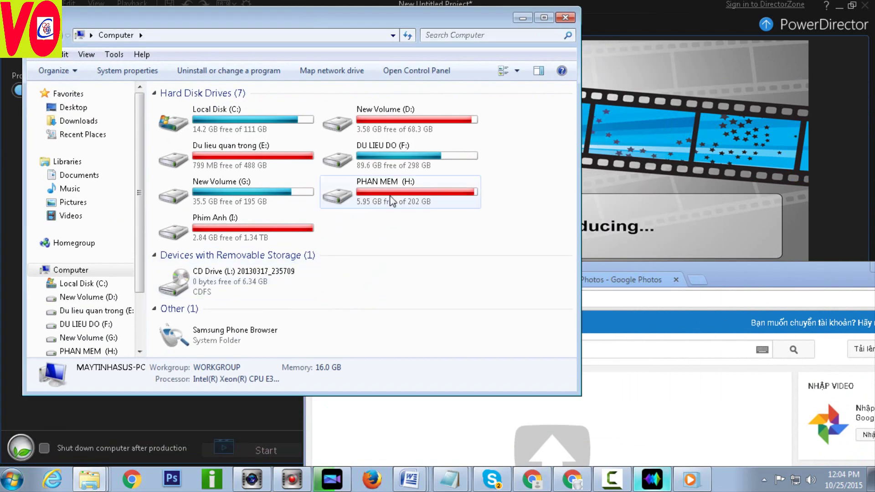
pyautogui.click(390, 200)
pyautogui.doubleClick(276, 192)
pyautogui.press('BackSpace')
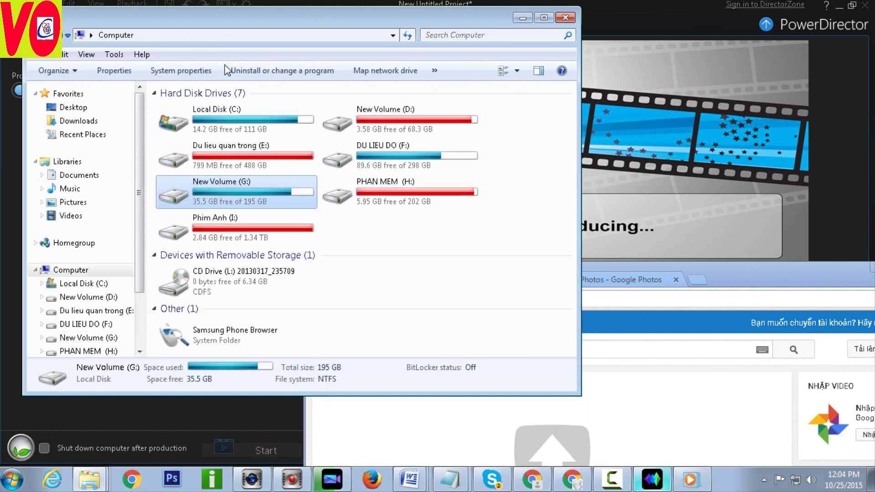
pyautogui.moveTo(333, 20); pyautogui.dragTo(292, 142)
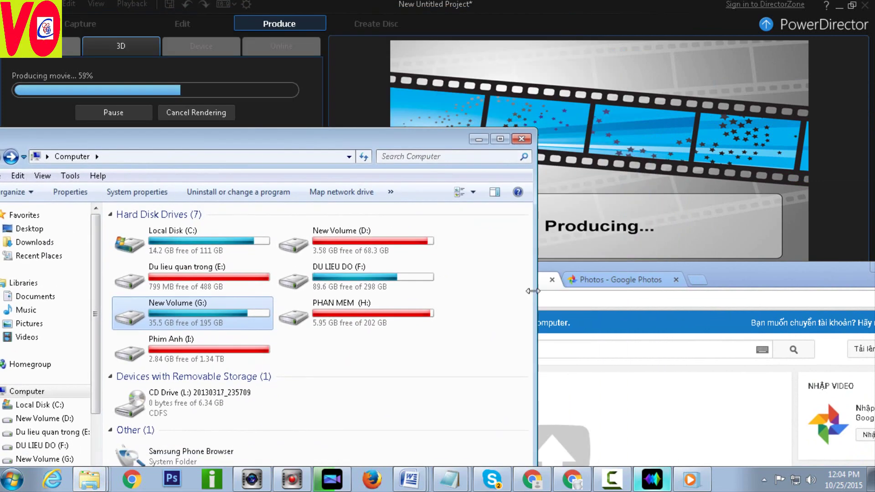
# Maximize the media player window that is playing the produced song, and switch back to AudioDirector
pyautogui.click(674, 465)
pyautogui.moveTo(535, 50); pyautogui.dragTo(320, 114)
pyautogui.doubleClick(319, 114)
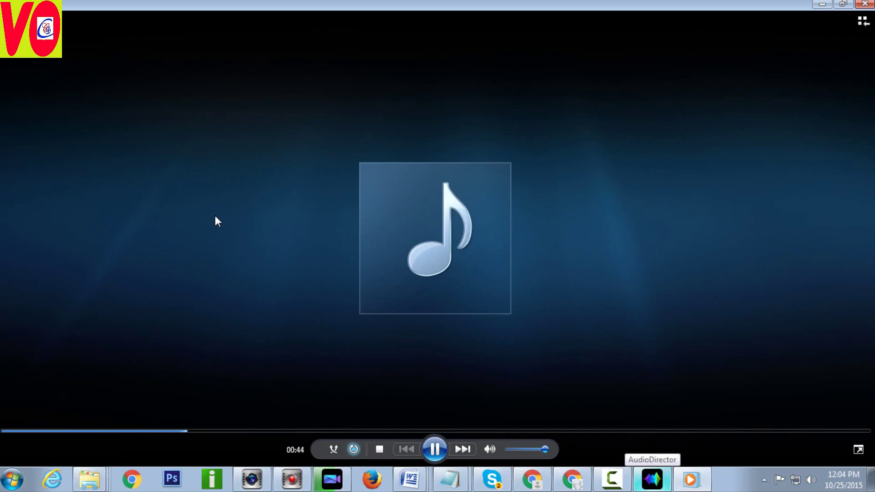
pyautogui.click(651, 478)
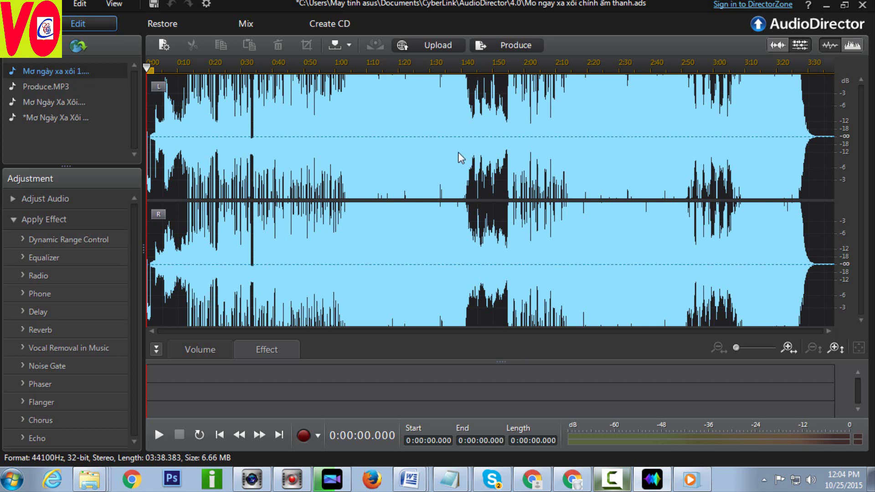
pyautogui.press('F10')
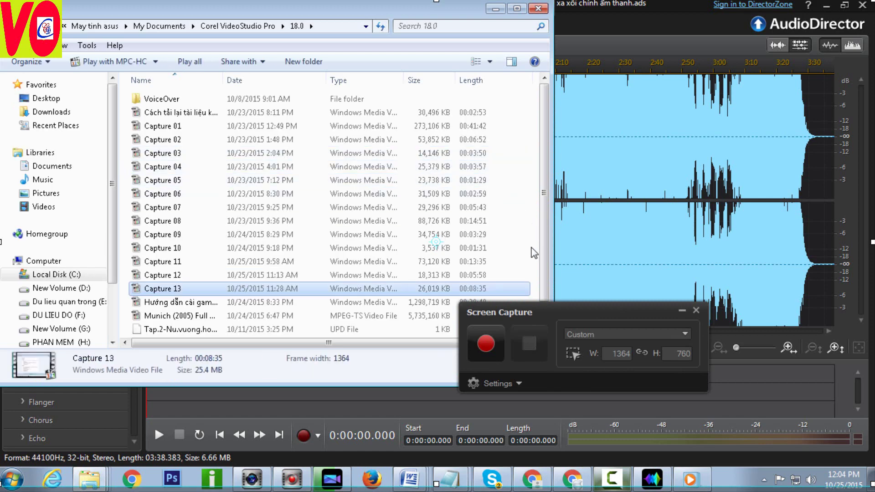
pyautogui.moveTo(545, 313); pyautogui.dragTo(163, 328)
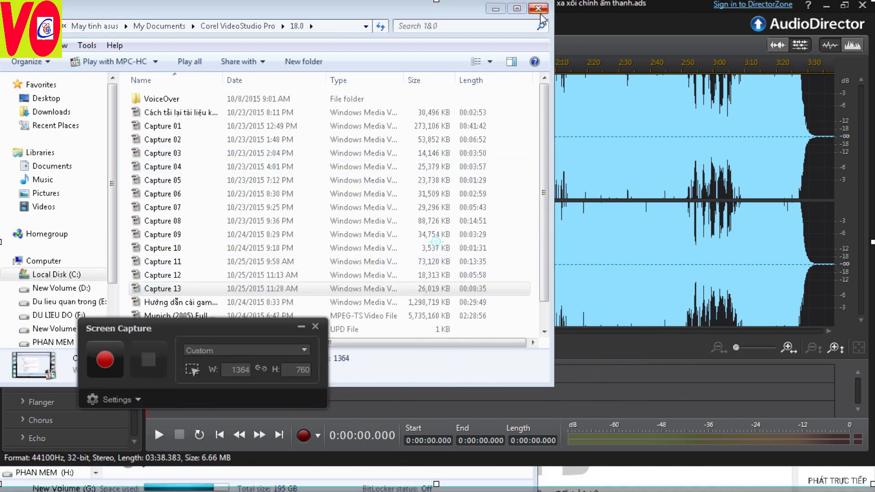
pyautogui.click(382, 14)
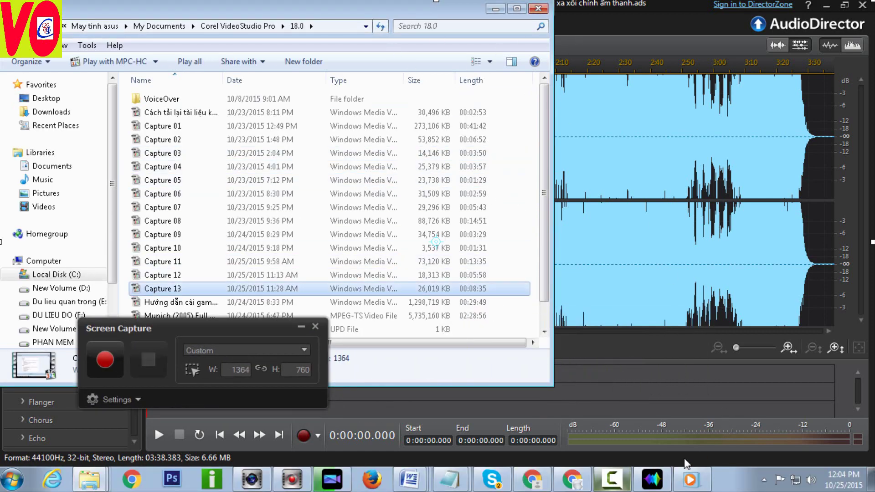